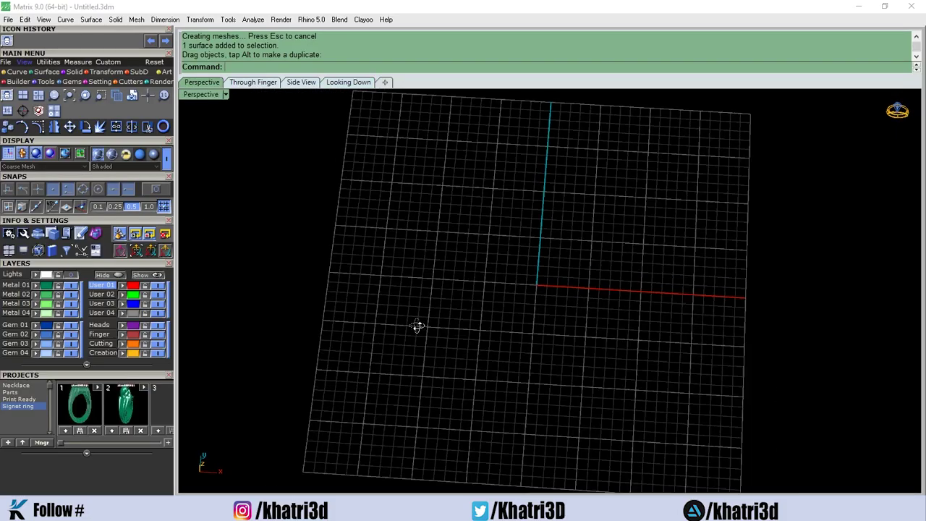
Add a USA size 8 ring rail
scroll(133, 371, "down", 3)
left_click(130, 389)
left_click(108, 401)
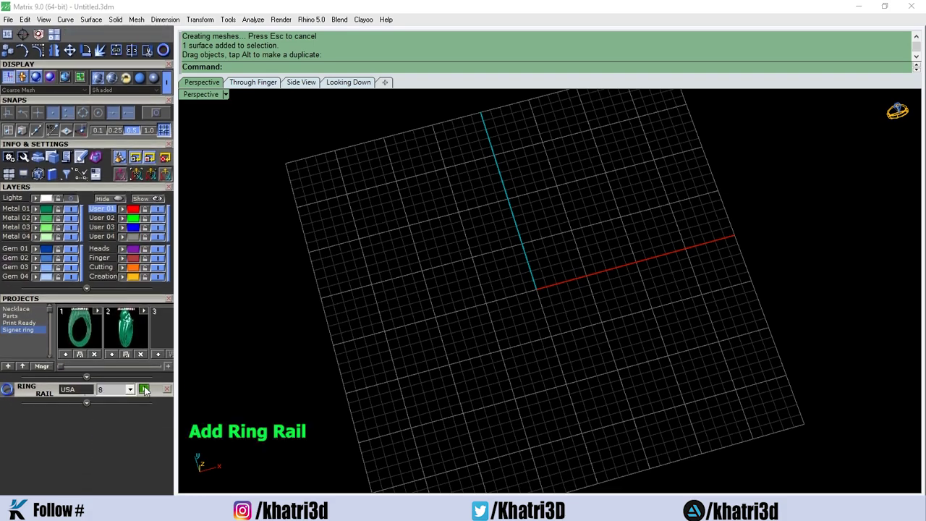
left_click(143, 389)
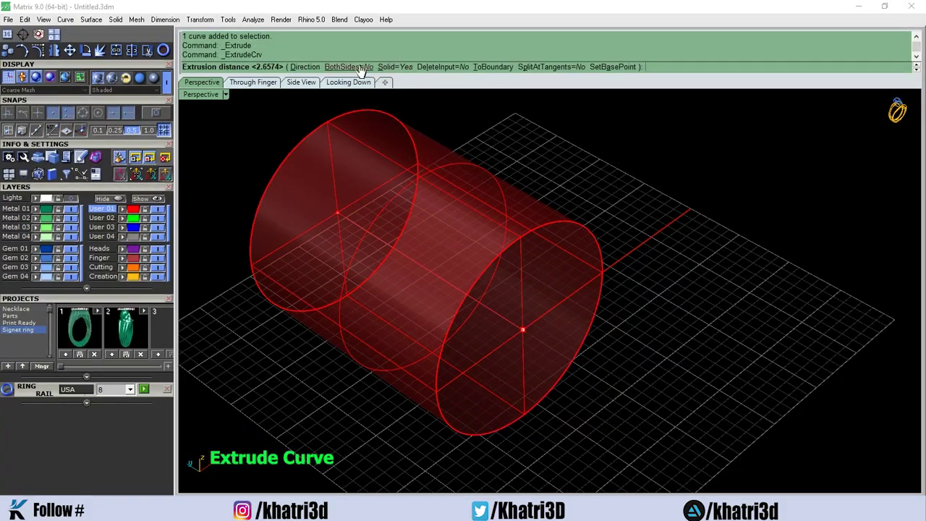
Extrude the ring rail 5 units on both sides as an open band surface
key("b")
key("Return")
key("s")
key("Return")
type("5")
key("Return")
mouse_move(618, 228)
right_mouse_down()
mouse_move(479, 230)
mouse_move(433, 186)
right_mouse_up()
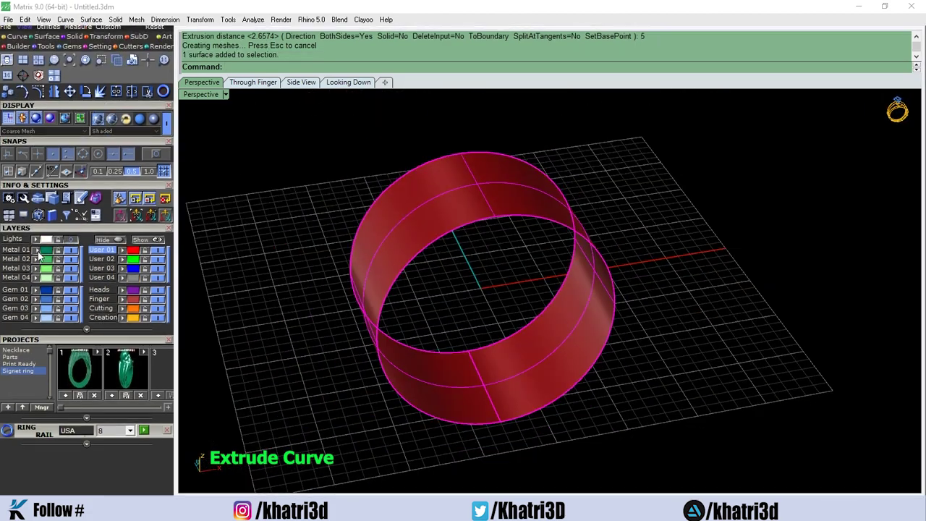
key("Escape")
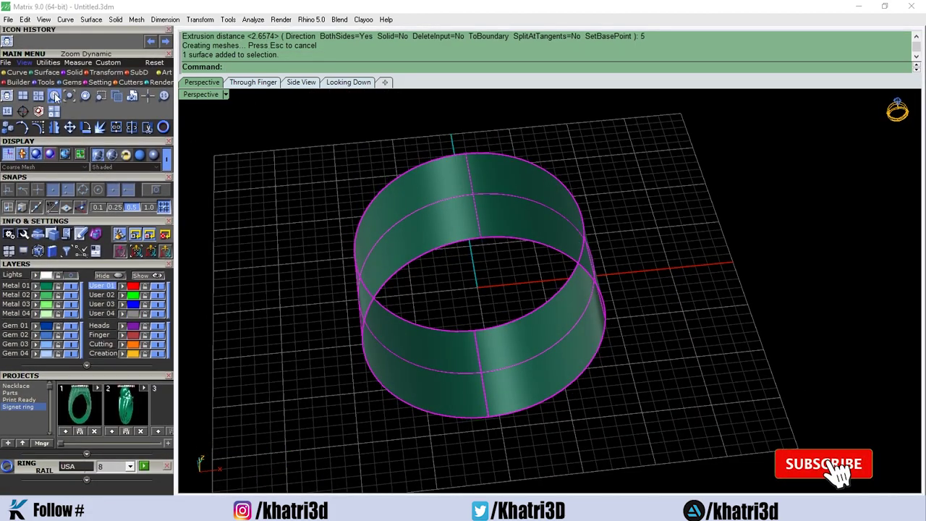
Unroll the band into a flat UV rectangle and draw a vertical line across it from the top view
left_click(70, 98)
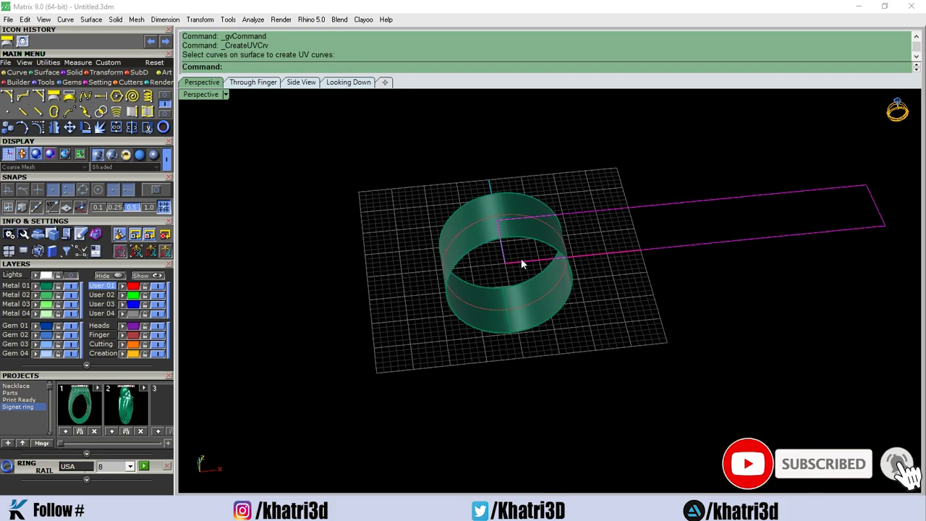
left_click(348, 81)
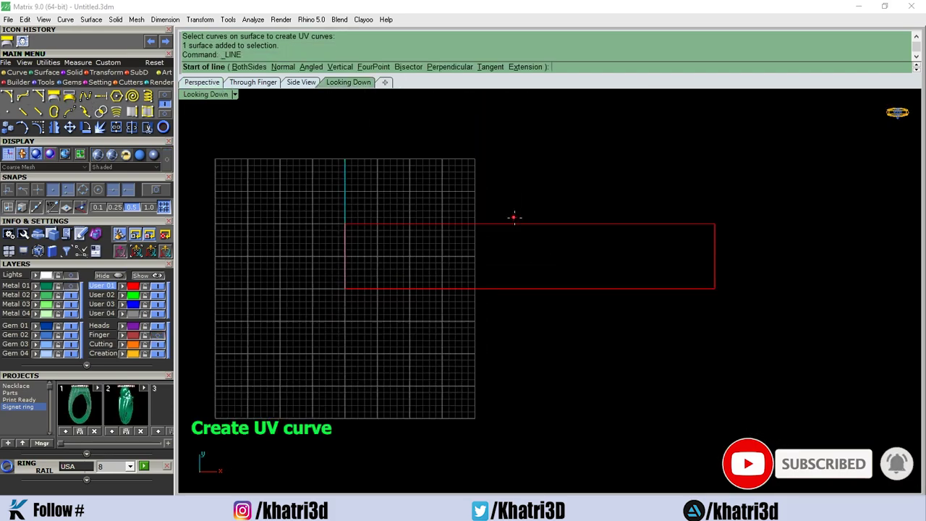
left_click(548, 240)
left_click(549, 305)
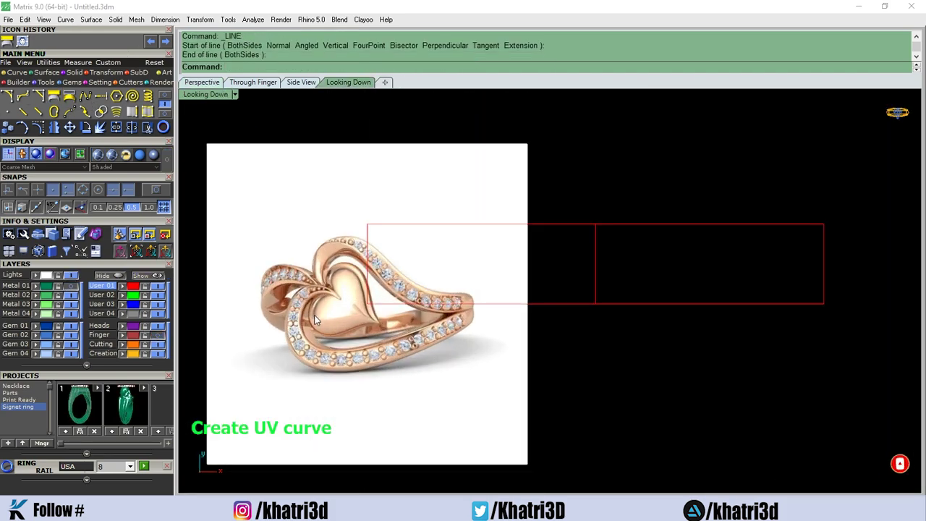
Load the reference ring image and trace the heart's upper outline curve to the band's right end
left_click(275, 239)
left_click(61, 101)
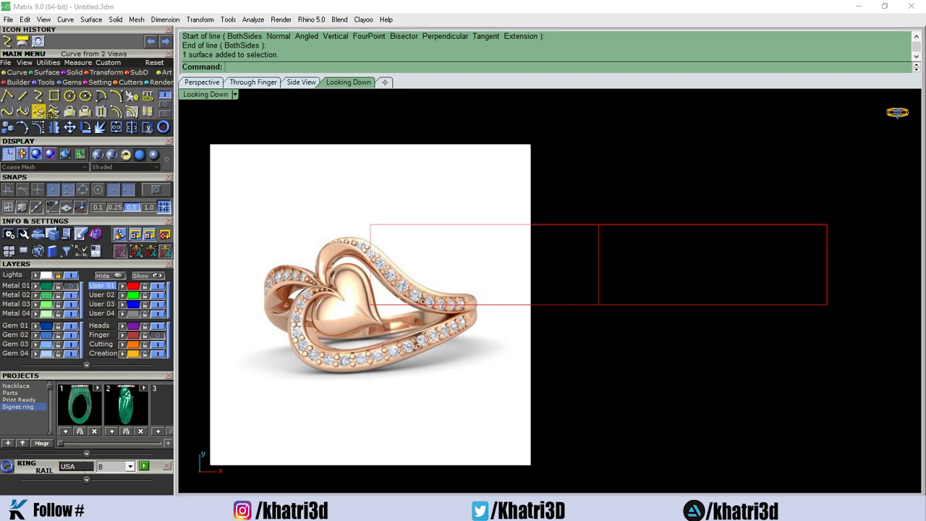
scroll(337, 344, "up", 3)
left_click(318, 257)
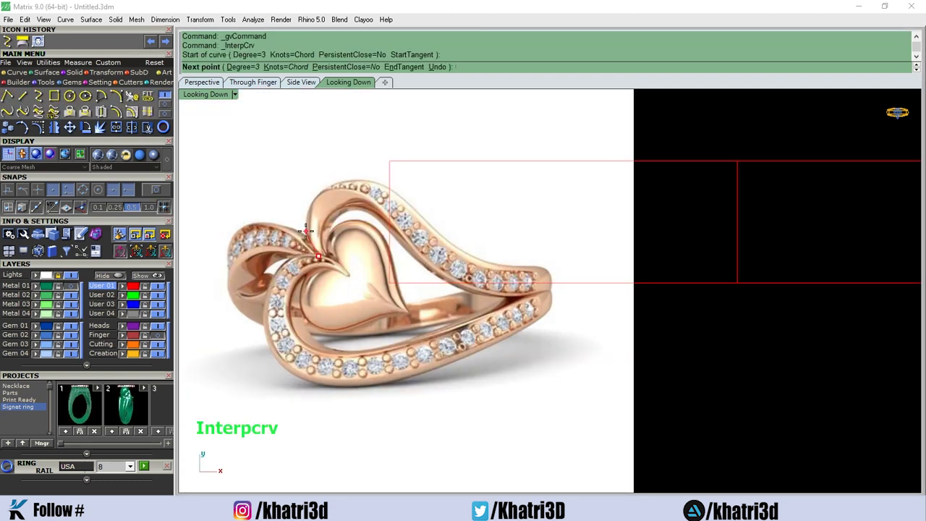
left_click(305, 231)
left_click(317, 194)
left_click(374, 182)
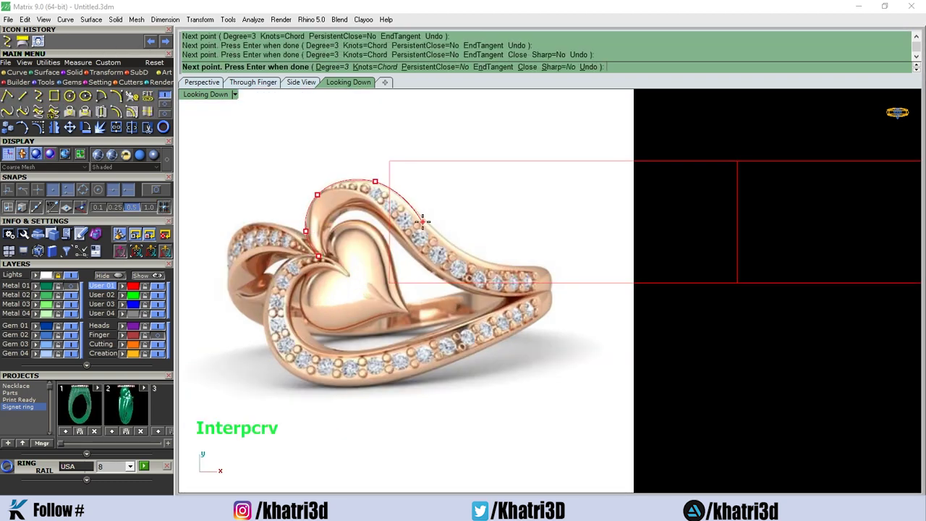
left_click(549, 269)
Trace the lower outline curve along the band and around the heart's bottom
key("Return")
key("Return")
left_click(550, 310)
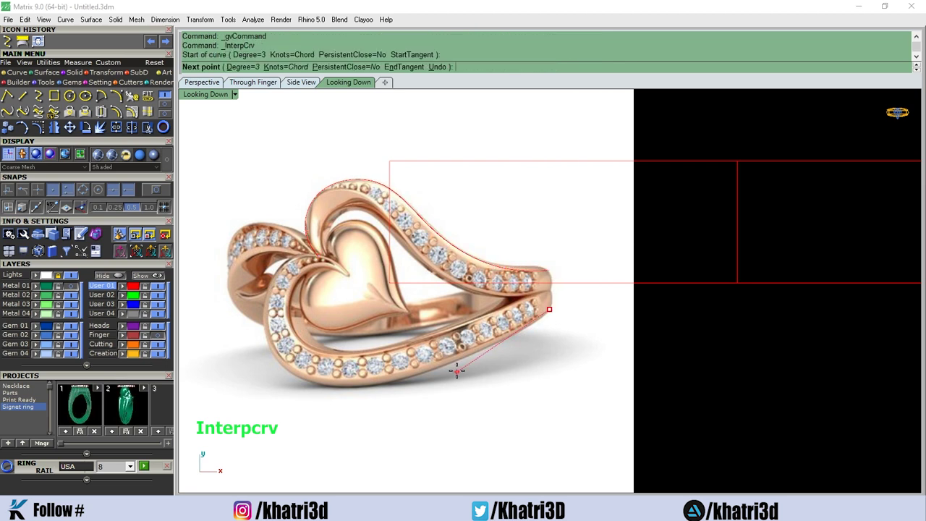
left_click(456, 360)
left_click(359, 384)
left_click(304, 377)
left_click(269, 341)
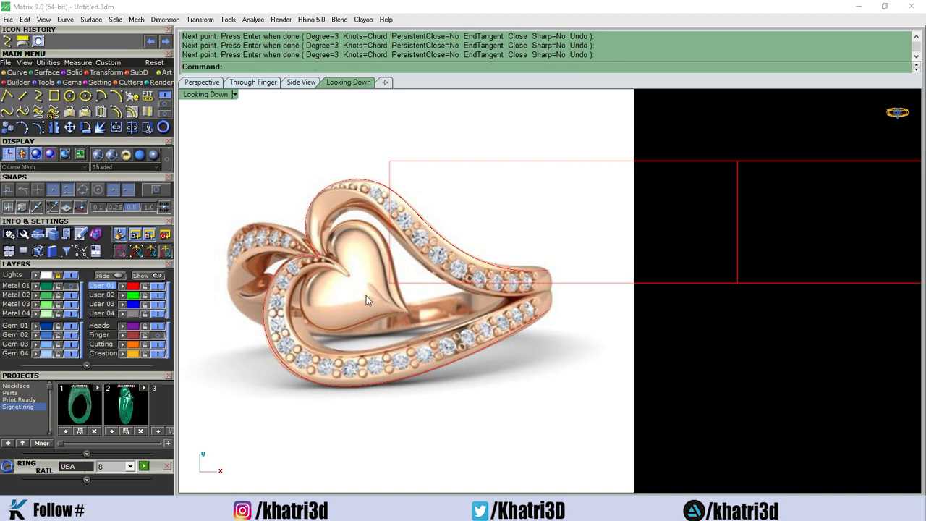
Create a new project named 'Heart Ring'
left_click(8, 443)
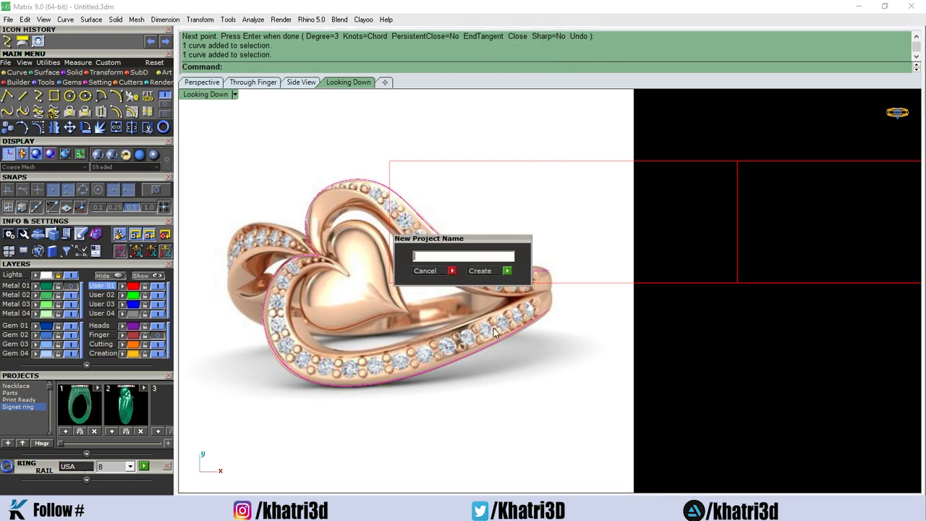
type("Heart Ring")
left_click(508, 274)
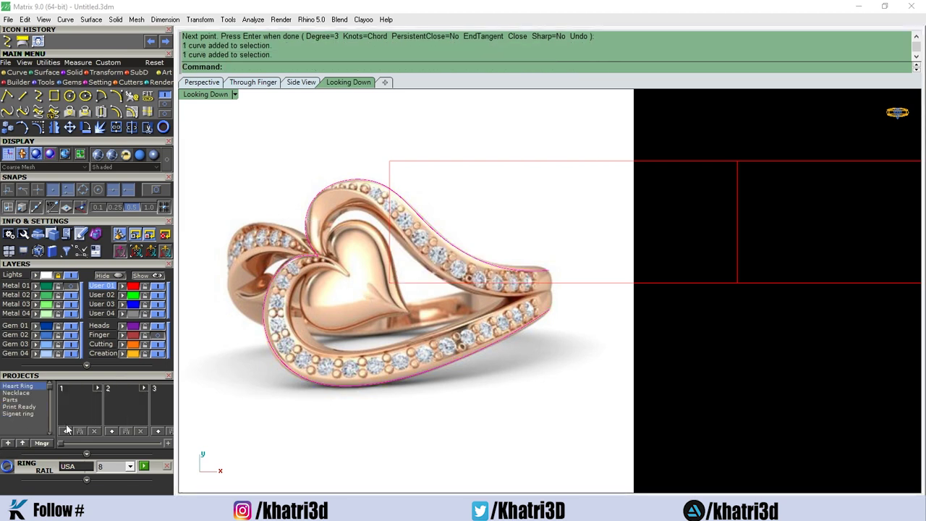
Hide the reference image and scale the heart curves up to fill the rectangle
left_click(70, 275)
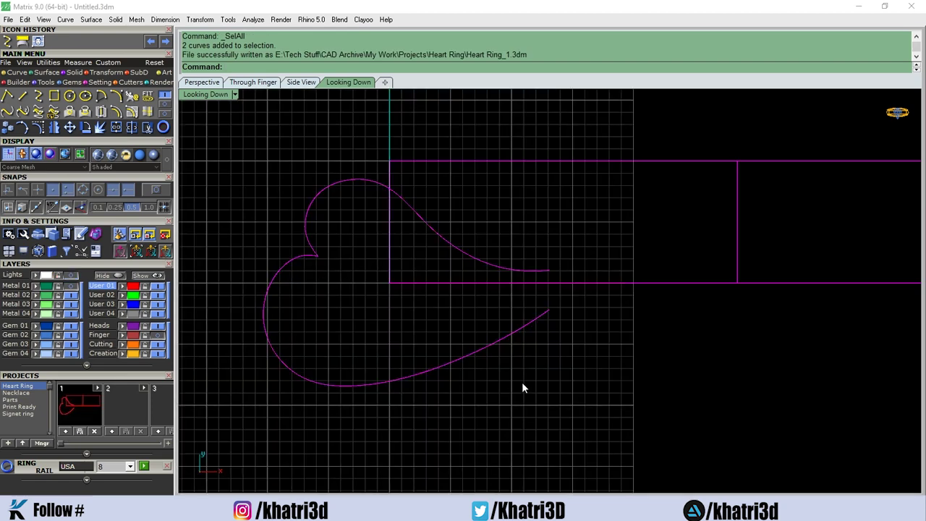
left_click(489, 278)
left_click(396, 268)
left_click(470, 292)
left_click(739, 265)
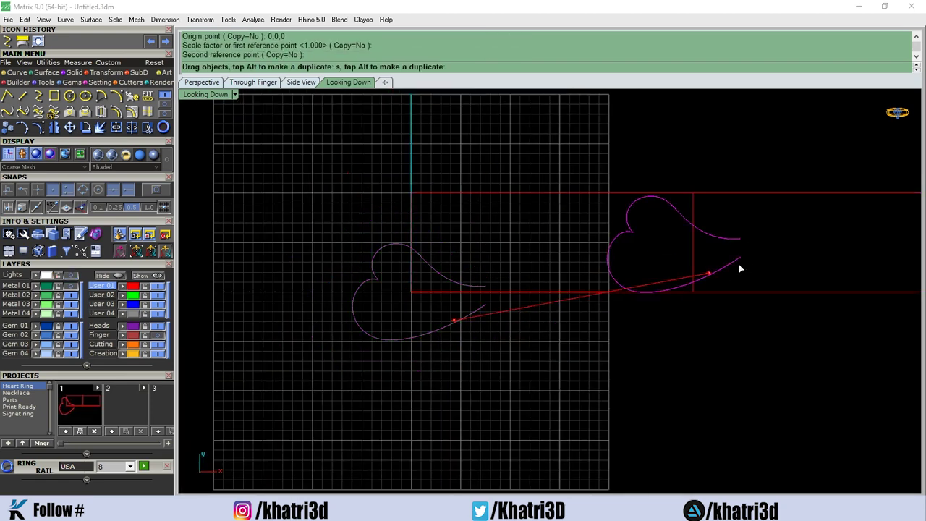
left_click_drag(738, 265, 750, 275)
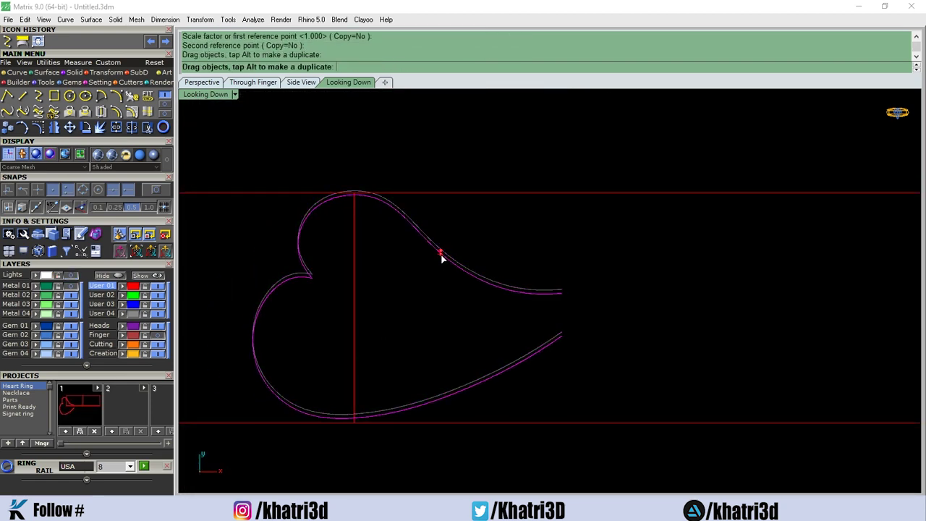
left_click_drag(442, 262, 440, 255)
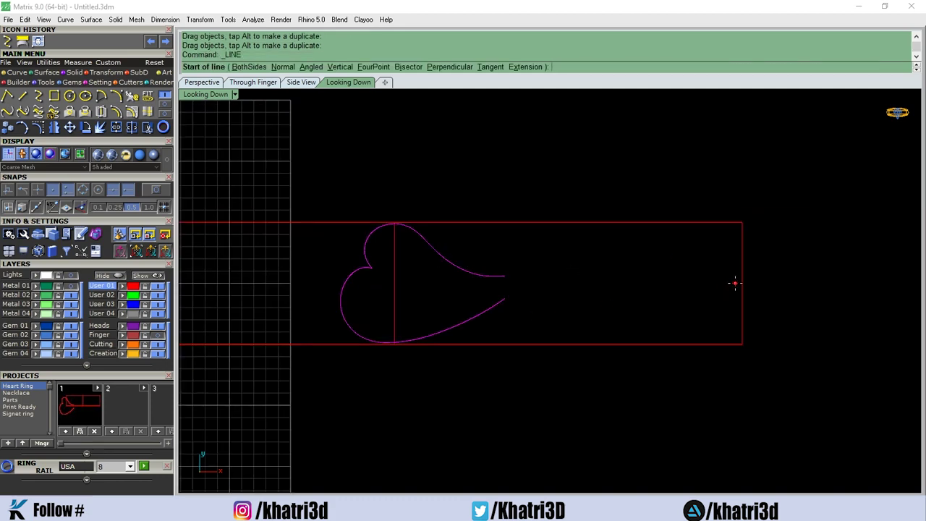
Draw a centre line and straight lines from both heart curve ends to the rectangle's right edge
left_click(740, 288)
left_click(356, 293)
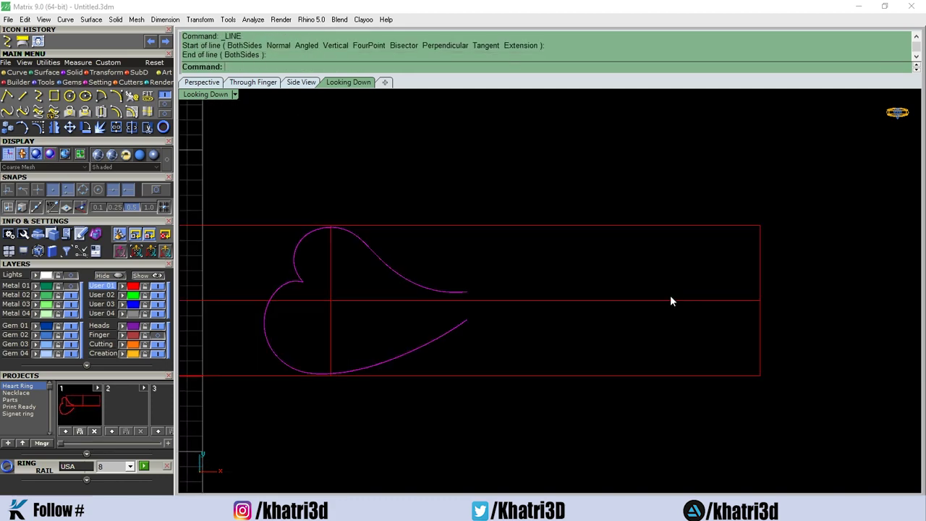
left_click(23, 96)
left_click(467, 292)
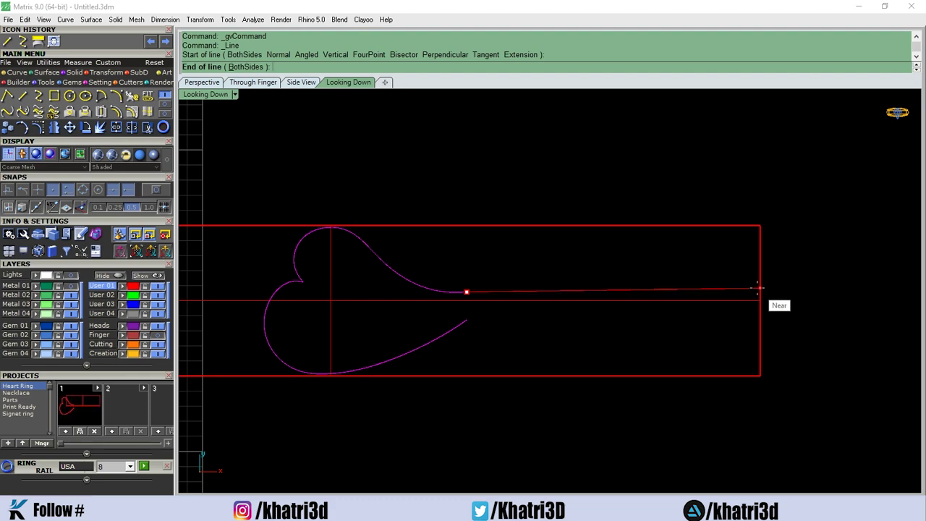
left_click(758, 288)
right_click(630, 356)
left_click(467, 321)
left_click(754, 321)
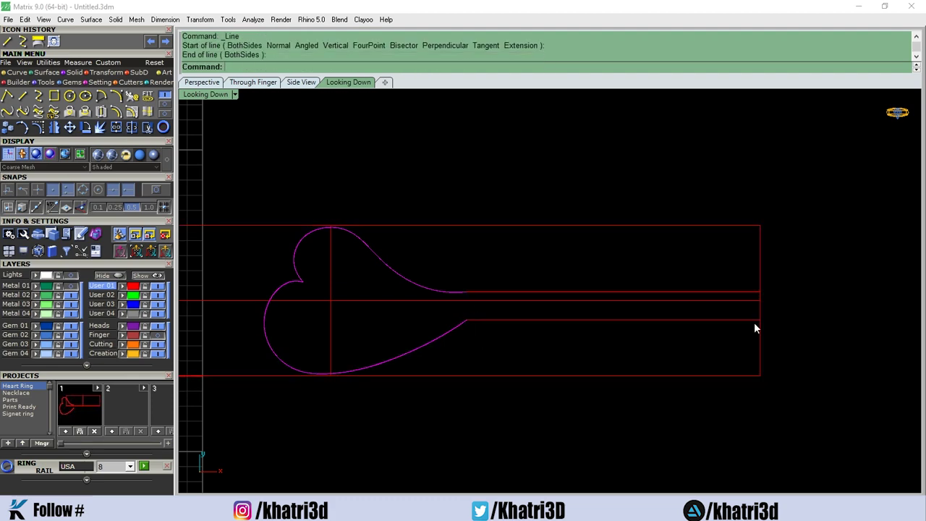
Select the upper and lower straight lines for mirroring
left_click(508, 320)
left_click(511, 292)
scroll(511, 292, "down", 3)
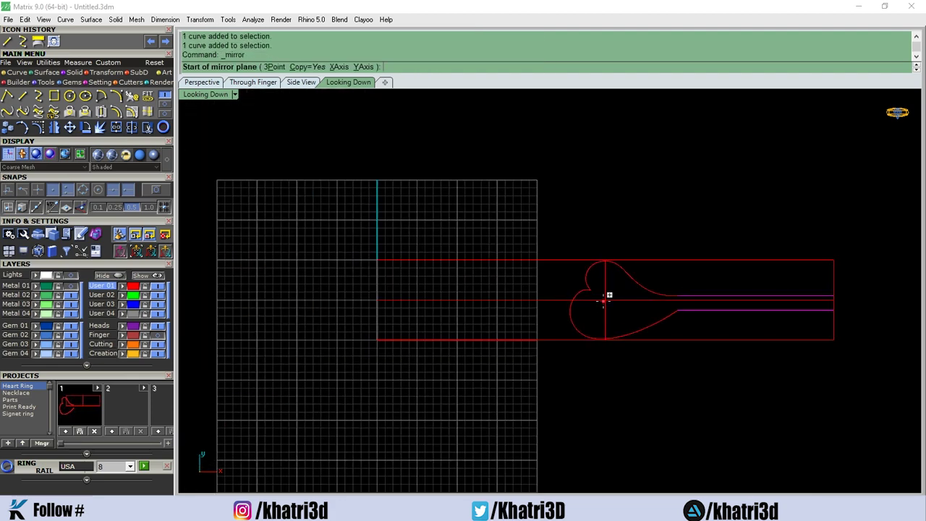
Mirror the two lines to the other side and rebuild the upper mirrored line
left_click(577, 188)
scroll(534, 317, "up", 3)
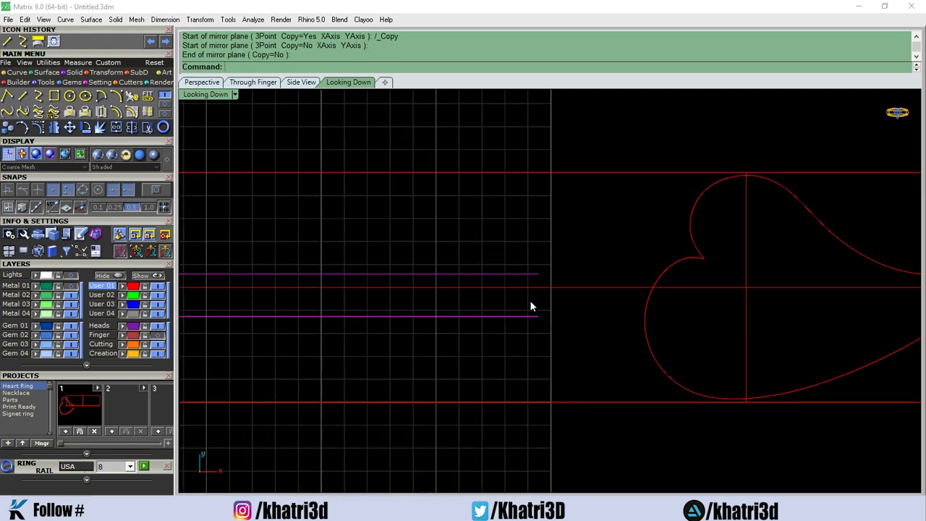
scroll(530, 301, "down", 2)
left_click(532, 275)
scroll(535, 272, "up", 2)
key("ctrl+r")
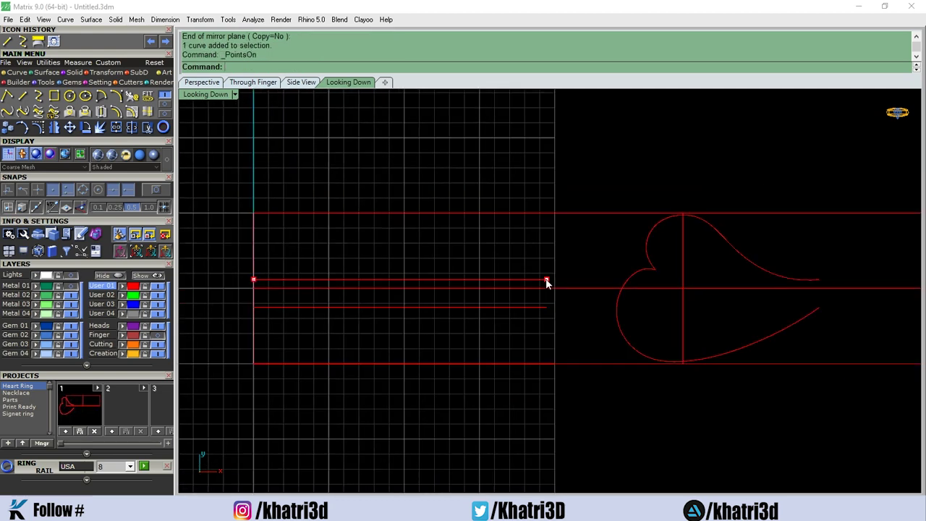
left_click(696, 283)
Reshape the upper line into a curve rising to meet the heart
scroll(533, 281, "up", 2)
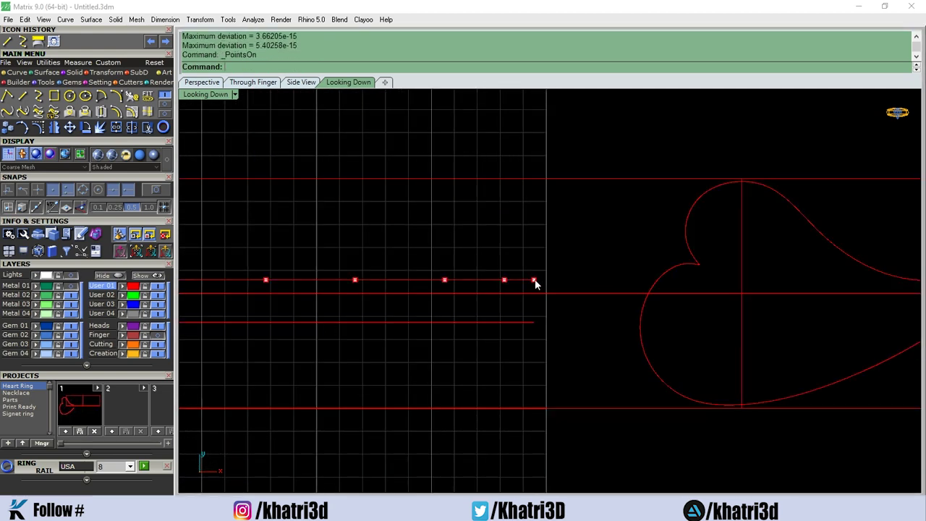
left_click_drag(534, 281, 602, 252)
left_click_drag(505, 280, 534, 260)
left_click(560, 262)
left_click_drag(602, 252, 606, 256)
left_click(588, 261)
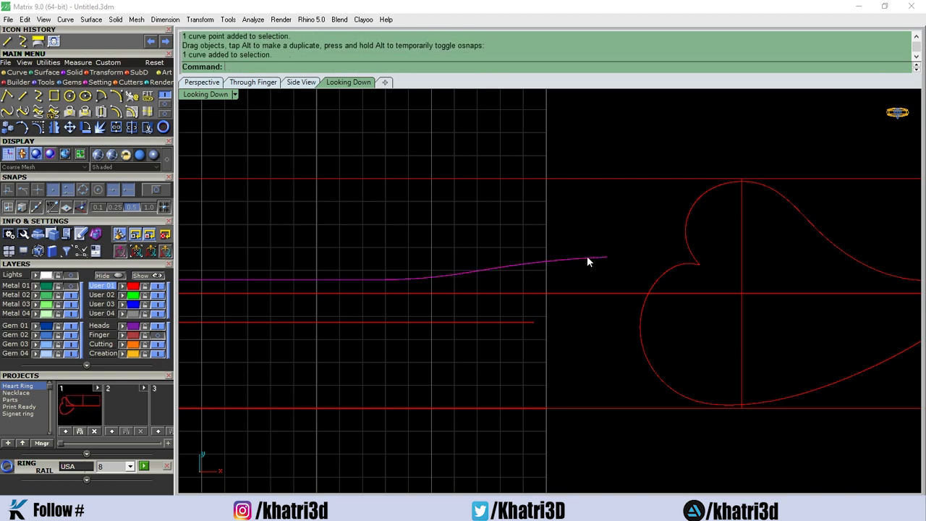
Rebuild the lower mirrored line and pull its end up toward the heart
left_click(530, 322)
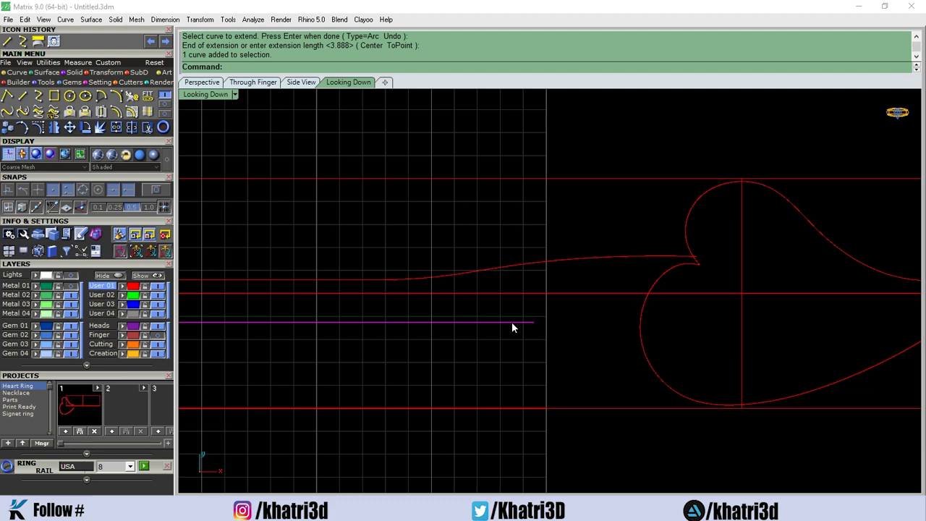
key("Return")
left_click(696, 284)
key("F10")
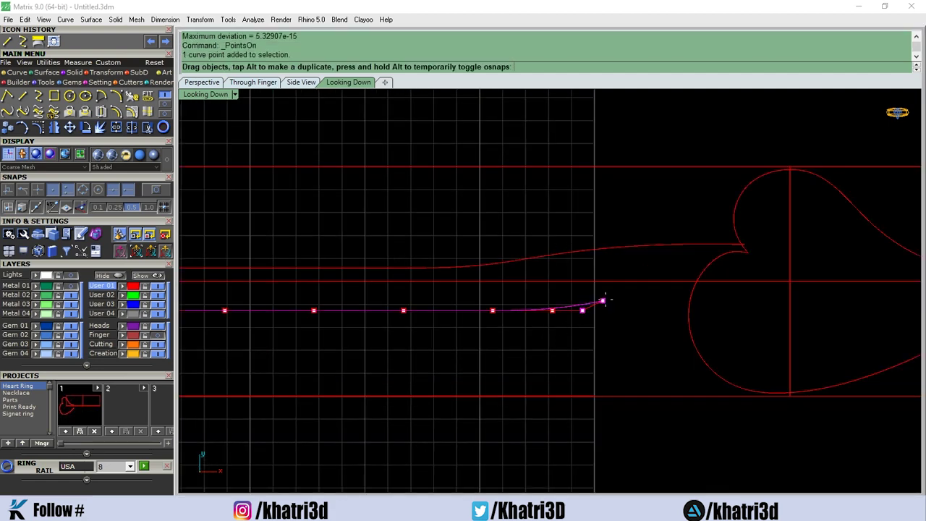
left_click_drag(603, 311, 616, 287)
left_click_drag(550, 296, 551, 289)
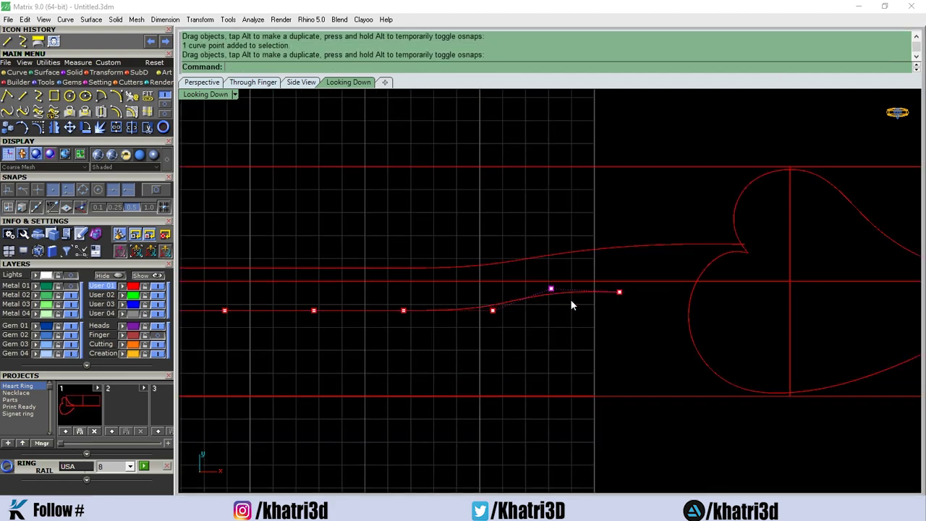
left_click_drag(617, 291, 643, 281)
Snap the lower rail's end into the heart notch and raise its middle points
left_click_drag(710, 256, 734, 251)
left_click_drag(551, 288, 558, 278)
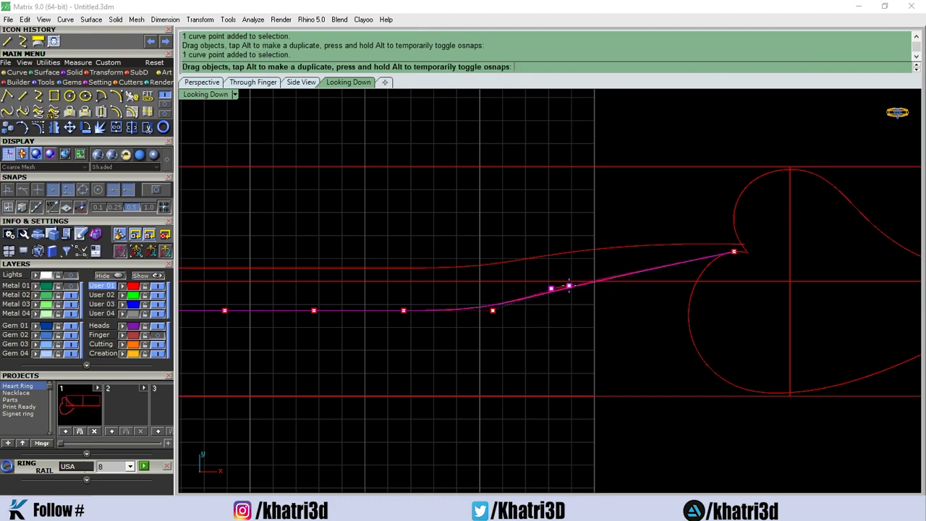
left_click_drag(492, 310, 492, 294)
key("Escape")
scroll(436, 330, "down", 3)
key("Escape")
scroll(599, 211, "up", 3)
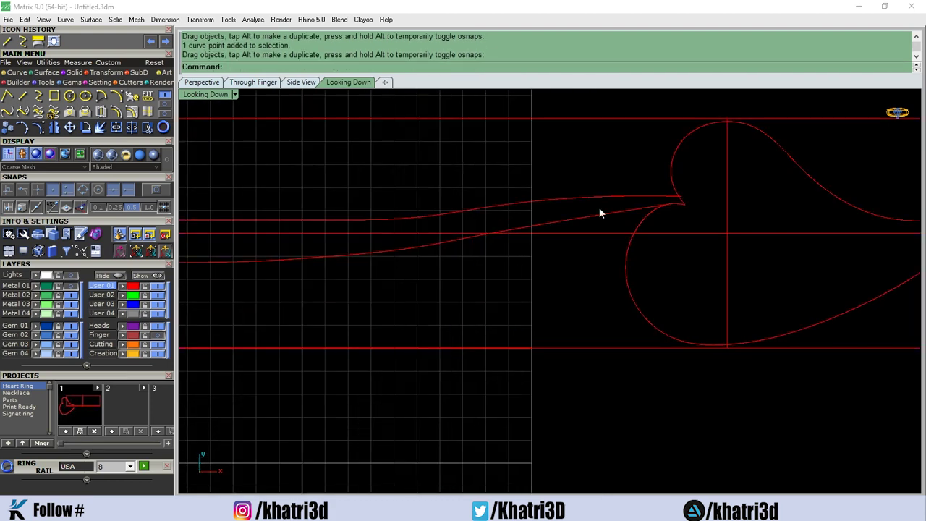
Rebuild the lower rail with 8 points and show control points on both rails
left_click(592, 205)
right_click(599, 193)
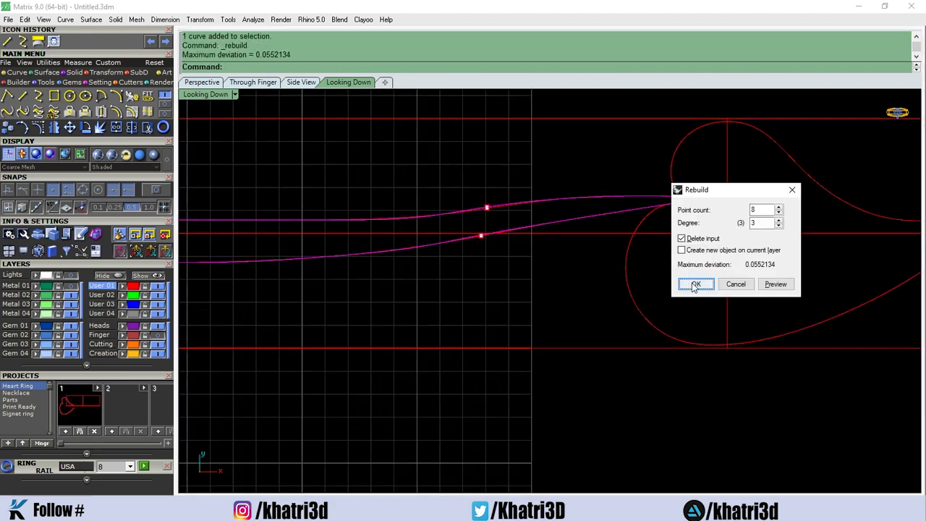
left_click(694, 283)
left_click(557, 200)
key("Return")
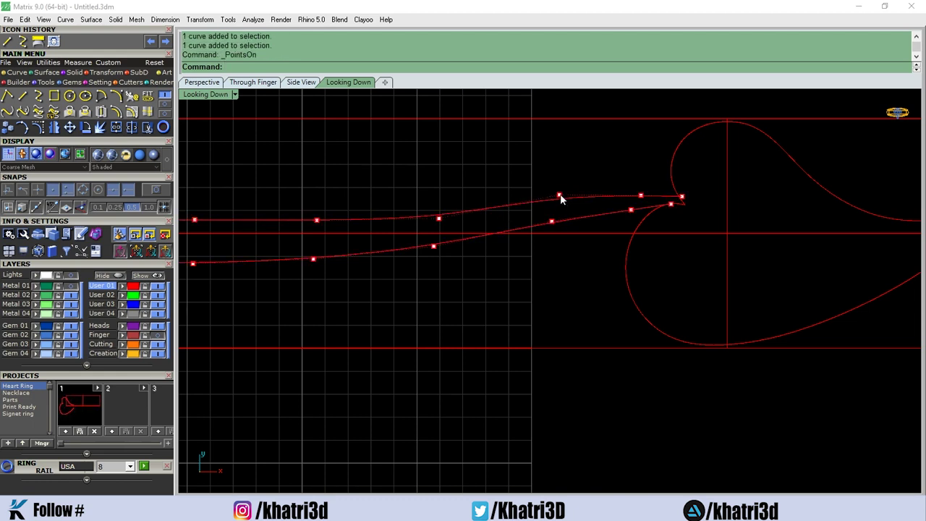
Adjust both rails' control points so they sweep smoothly into the heart
left_click_drag(561, 196, 560, 176)
left_click(555, 223)
left_click_drag(556, 223, 554, 209)
left_click_drag(631, 210, 634, 202)
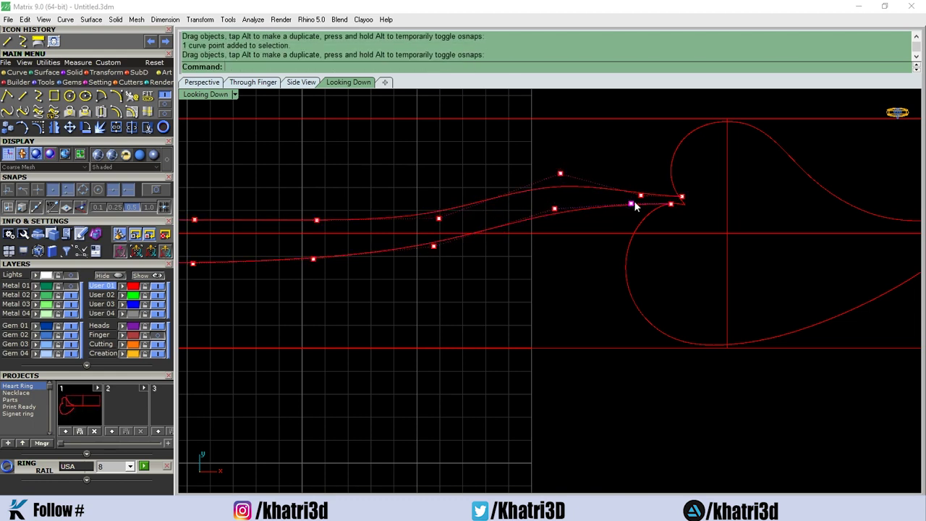
left_click_drag(557, 207, 557, 200)
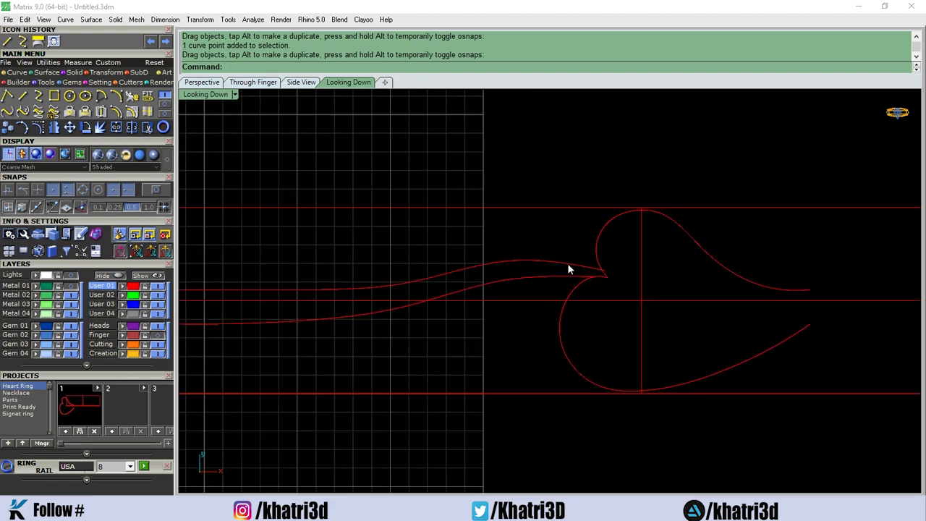
scroll(569, 268, "down", 3)
scroll(386, 311, "down", 2)
left_click(469, 307)
scroll(418, 314, "down", 2)
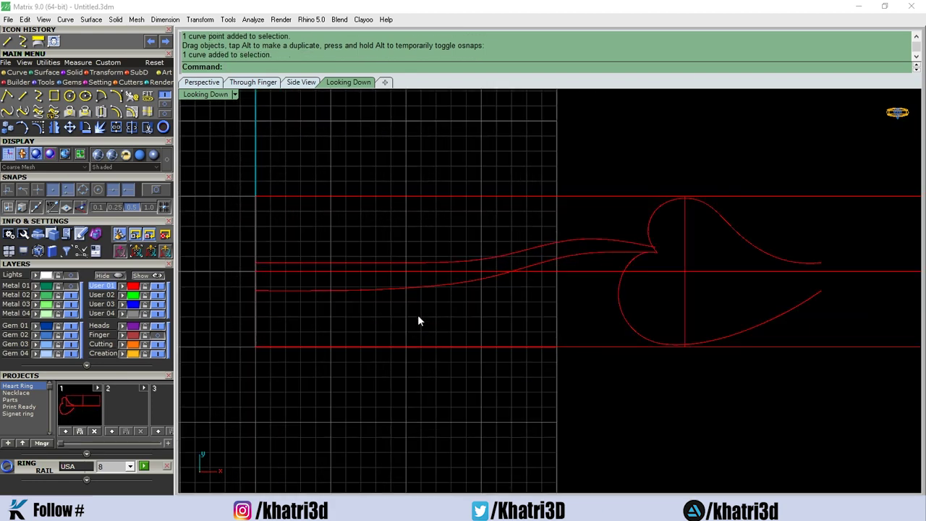
Draw two straight lines closing the shank edges at the rectangle's right side
scroll(566, 335, "up", 2)
type("l")
key("Return")
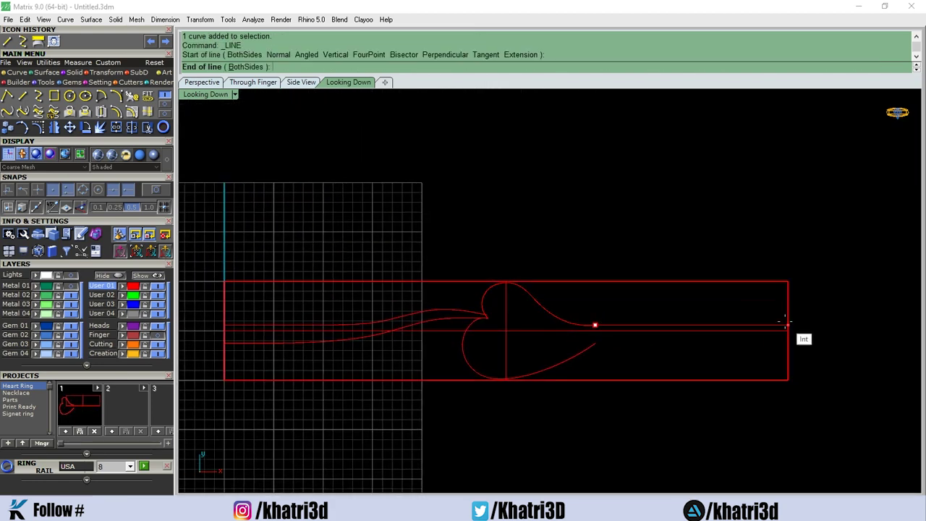
left_click(786, 324)
key("Return")
left_click(595, 343)
left_click(786, 345)
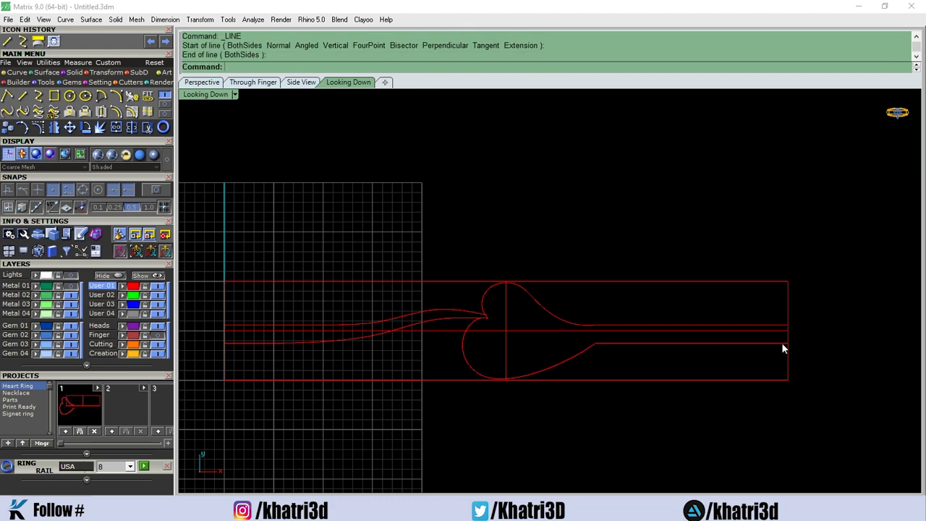
Show the reference photo and trace the upper heart outline with InterpCrv
scroll(604, 418, "up", 2)
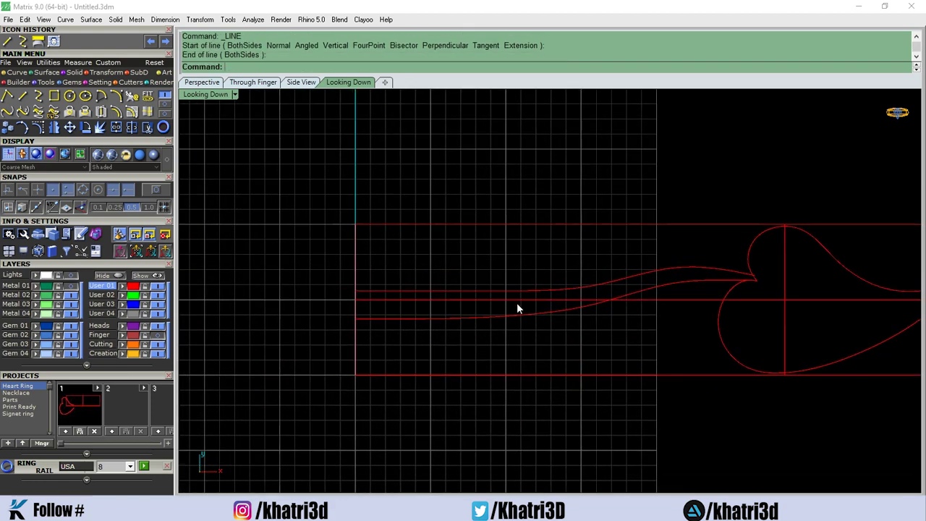
scroll(517, 307, "down", 3)
left_click(71, 275)
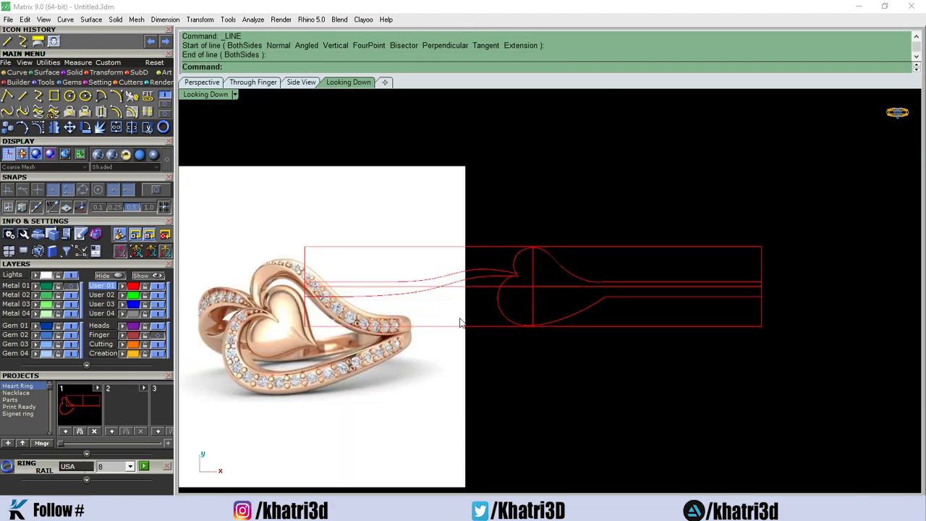
scroll(192, 304, "up", 1)
type("interpcrv")
key("Return")
scroll(354, 297, "up", 2)
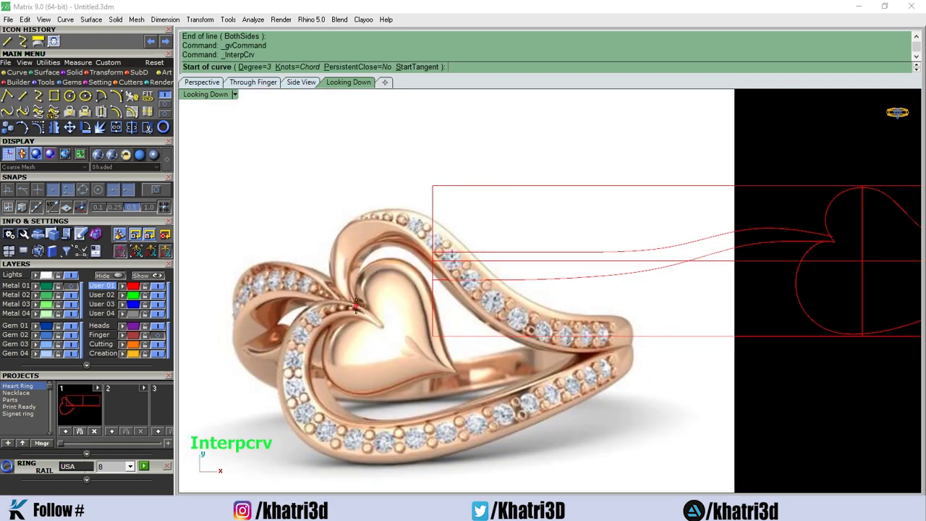
left_click(355, 306)
left_click(355, 290)
left_click(374, 262)
left_click(411, 267)
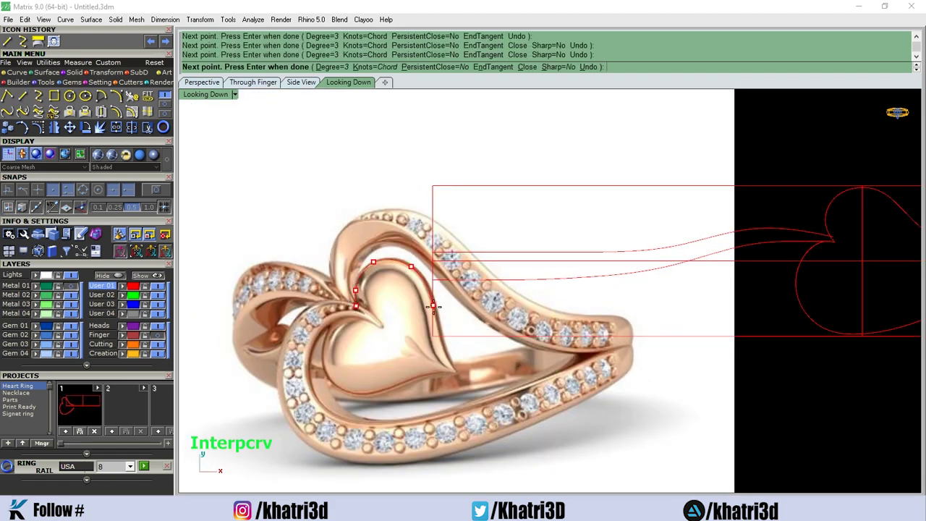
left_click(458, 373)
key("Return")
key("Return")
Trace the heart's lower edge and hide the reference photo
left_click(459, 374)
left_click(430, 375)
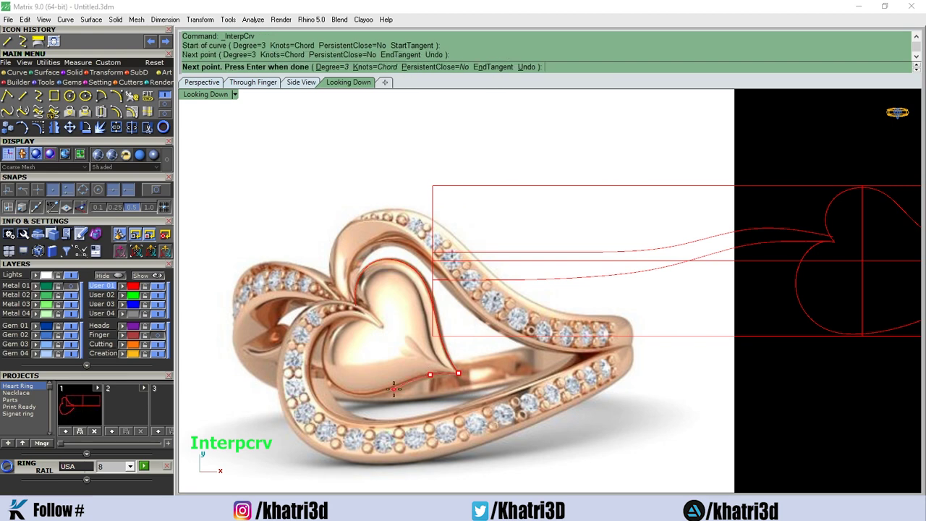
left_click(390, 390)
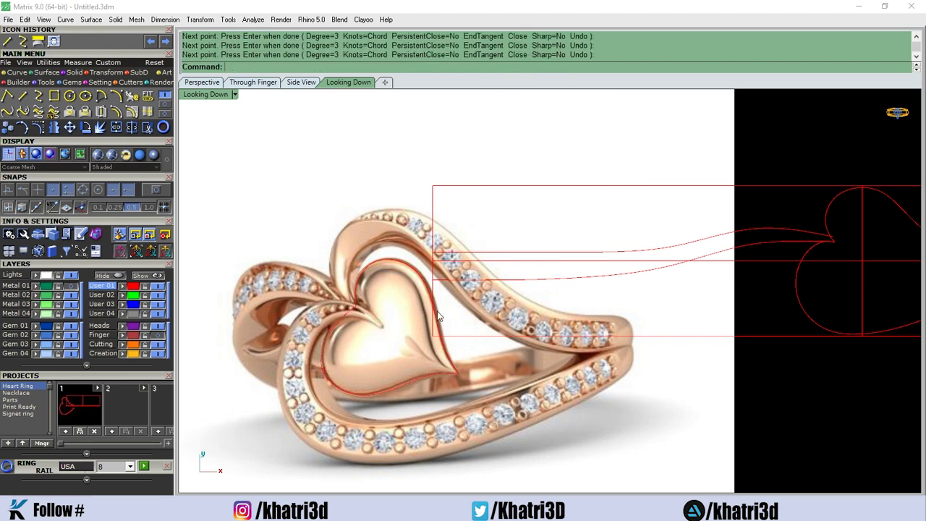
scroll(463, 307, "down", 1)
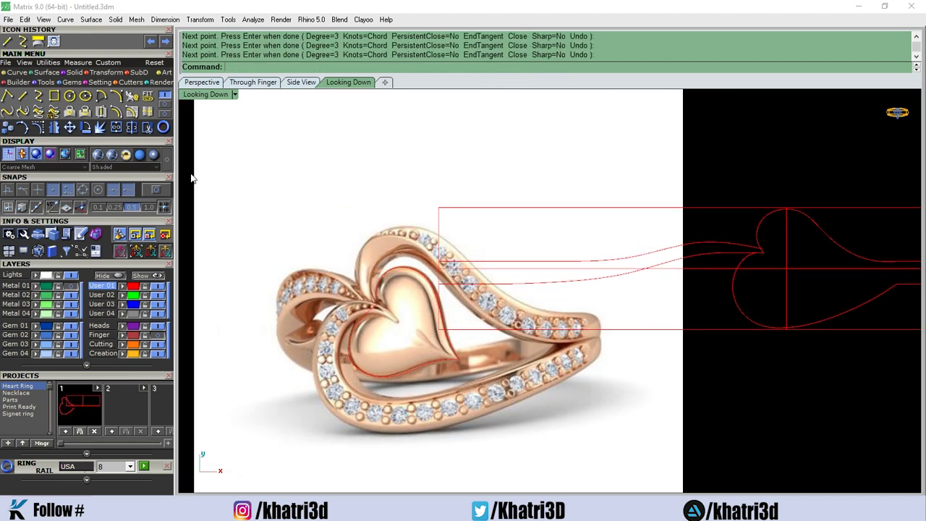
left_click(68, 275)
scroll(405, 319, "up", 3)
Reshape the traced heart's left lobe by moving its control points
left_click(398, 325)
key("F10")
left_click(363, 371)
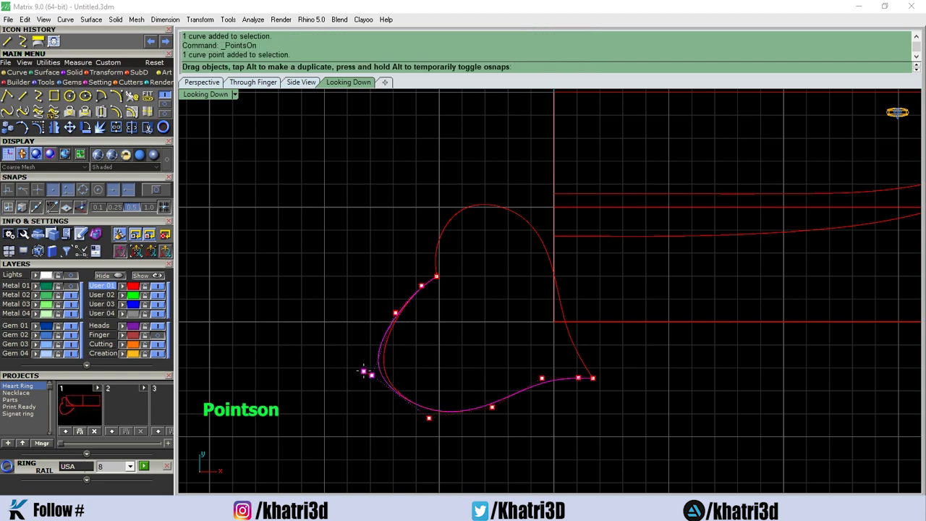
left_click_drag(364, 372, 357, 365)
mouse_move(395, 313)
left_mouse_down()
mouse_move(374, 285)
mouse_move(419, 290)
left_mouse_up()
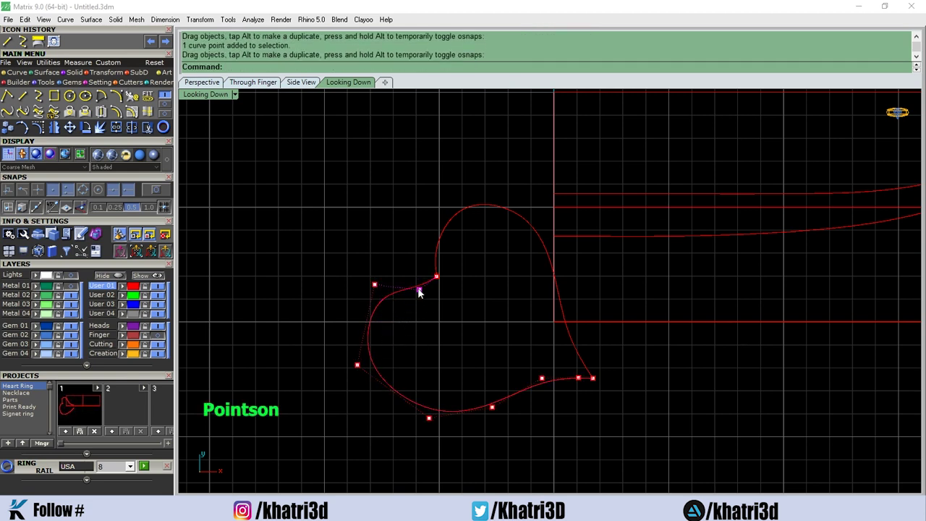
key("Escape")
Rebuild the heart curve with 10 points
left_click(372, 355)
left_click(697, 284)
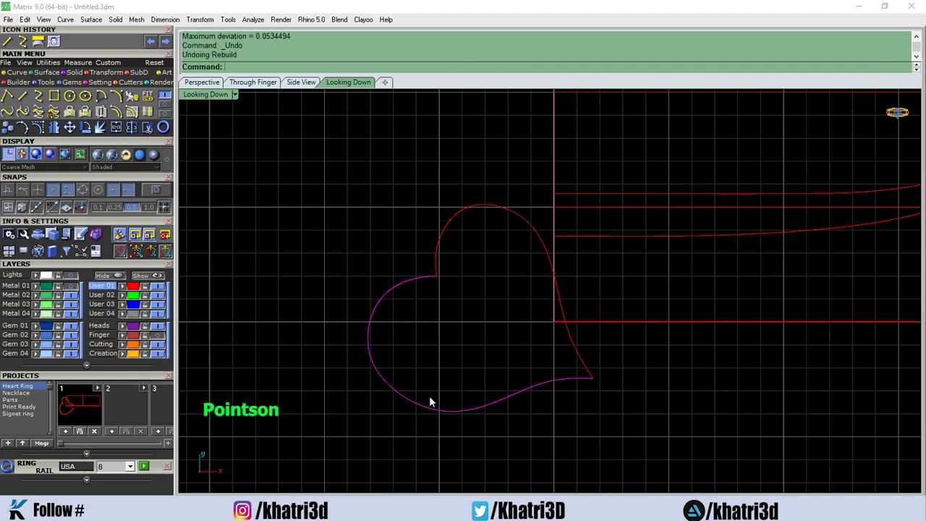
key("Return")
key("Escape")
left_click(458, 212)
key("Return")
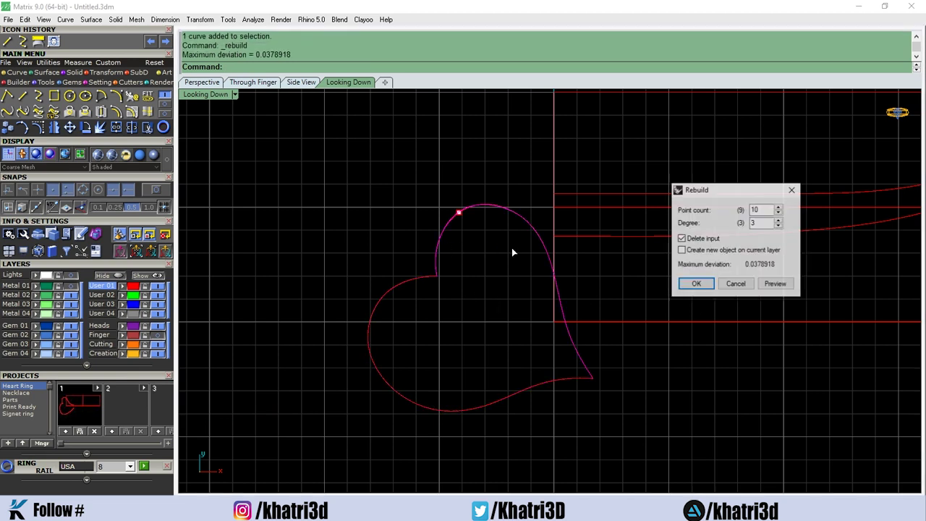
left_click(697, 285)
scroll(567, 385, "down", 5)
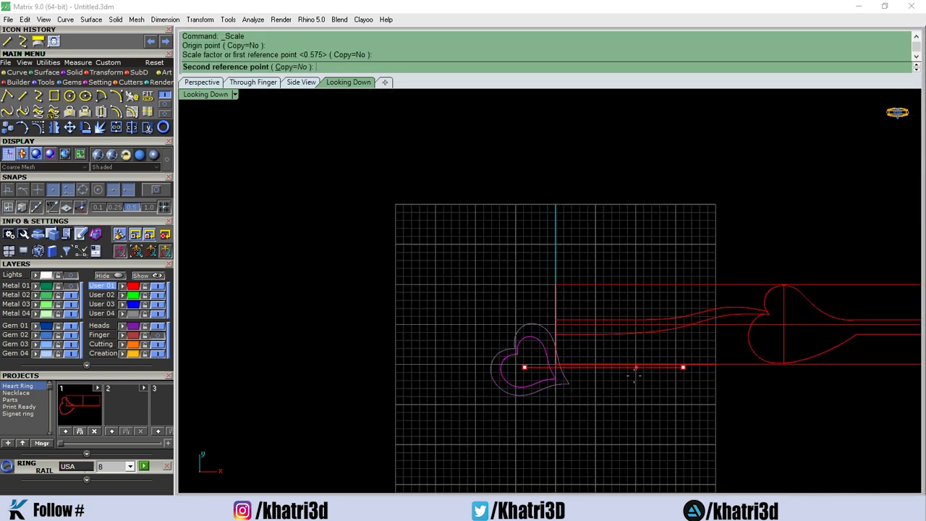
Offset the big heart's upper curve inward and position the small heart inside it
left_click_drag(746, 351, 797, 339)
scroll(803, 405, "up", 5)
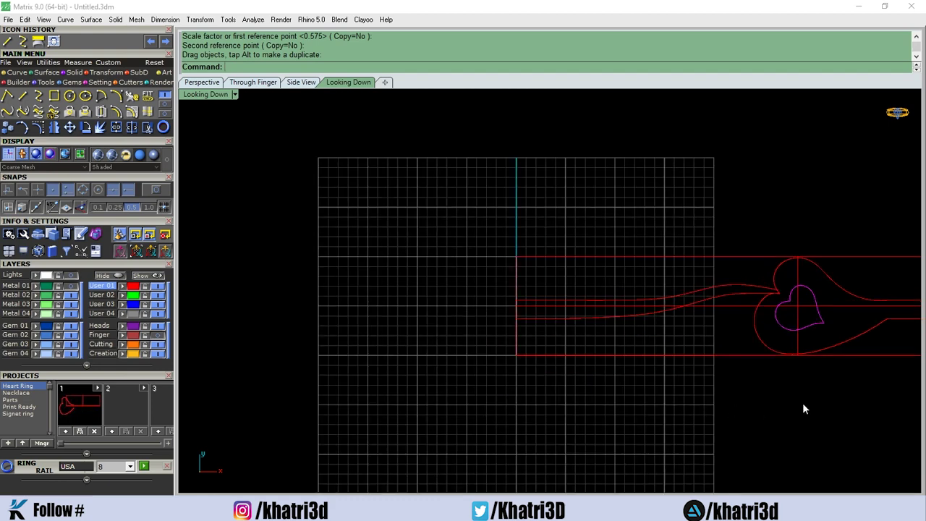
left_click(610, 285)
left_click(631, 297)
left_click(560, 359)
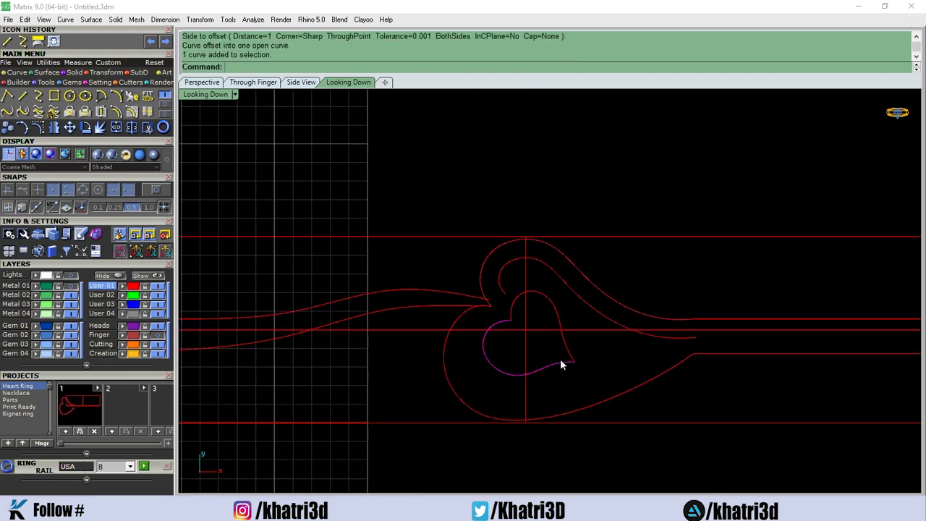
left_click_drag(601, 374, 601, 374)
scroll(584, 393, "up", 3)
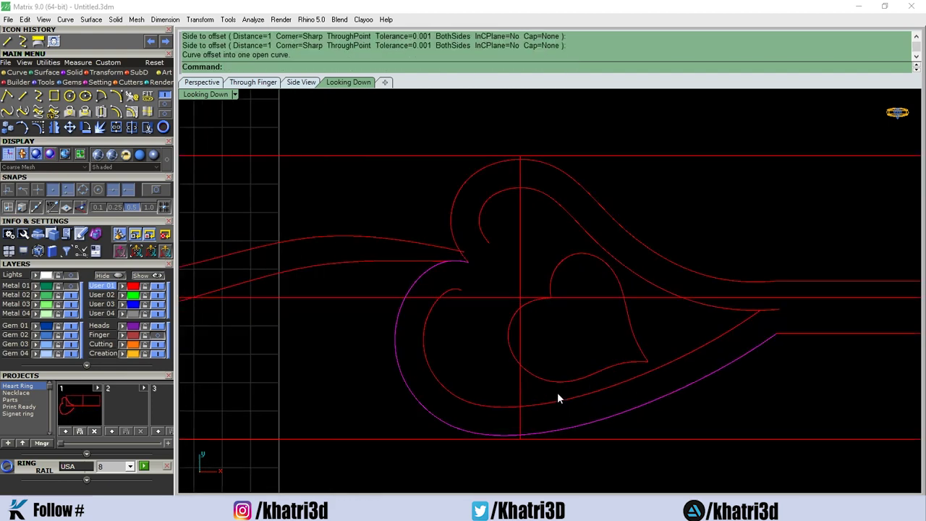
scroll(454, 295, "up", 3)
Rebuild the inner offset curve with 10 points and extend it toward the cusp
left_click(507, 172)
scroll(507, 171, "down", 2)
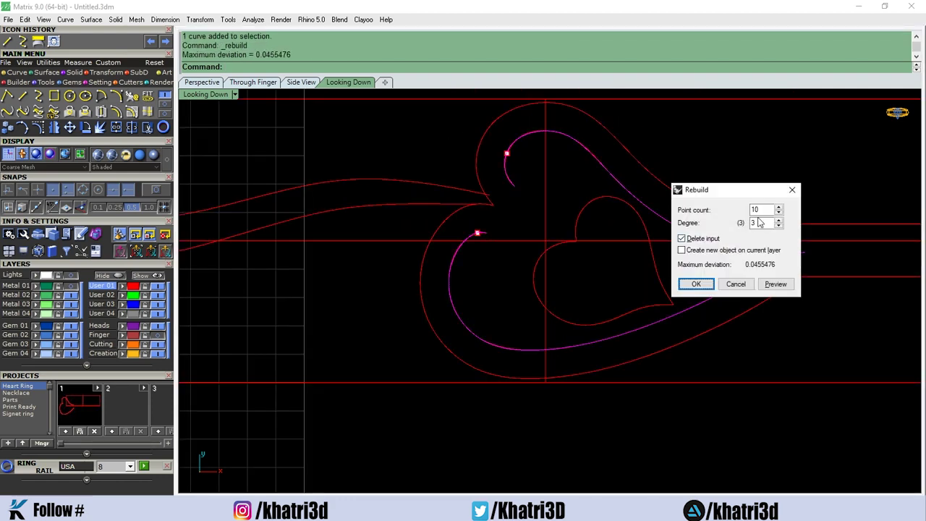
left_click(695, 284)
scroll(490, 234, "up", 1)
key("F10")
left_click(510, 224)
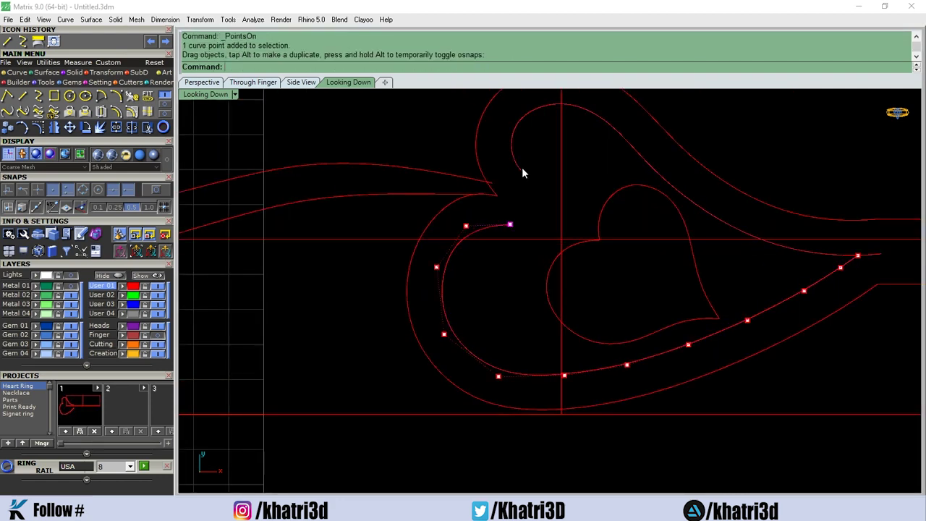
left_click(506, 227)
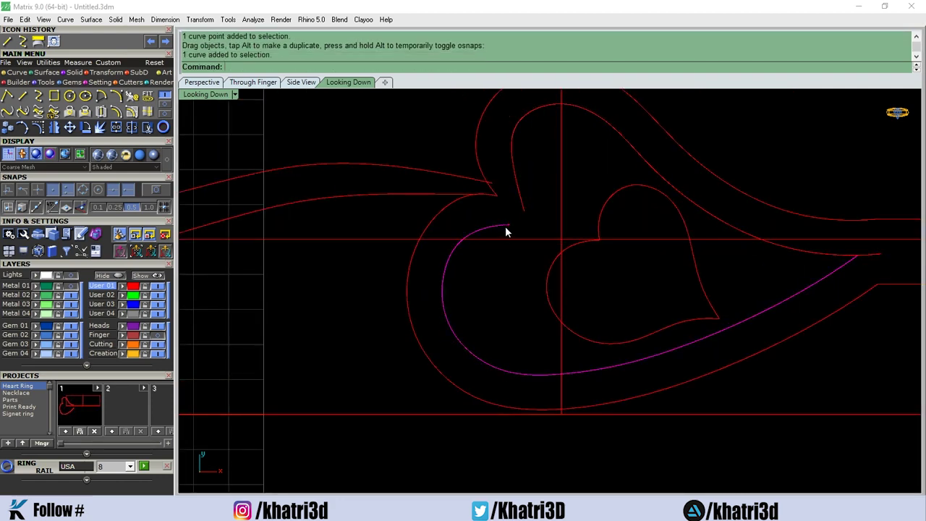
key("F10")
left_click(527, 210)
left_click(524, 207)
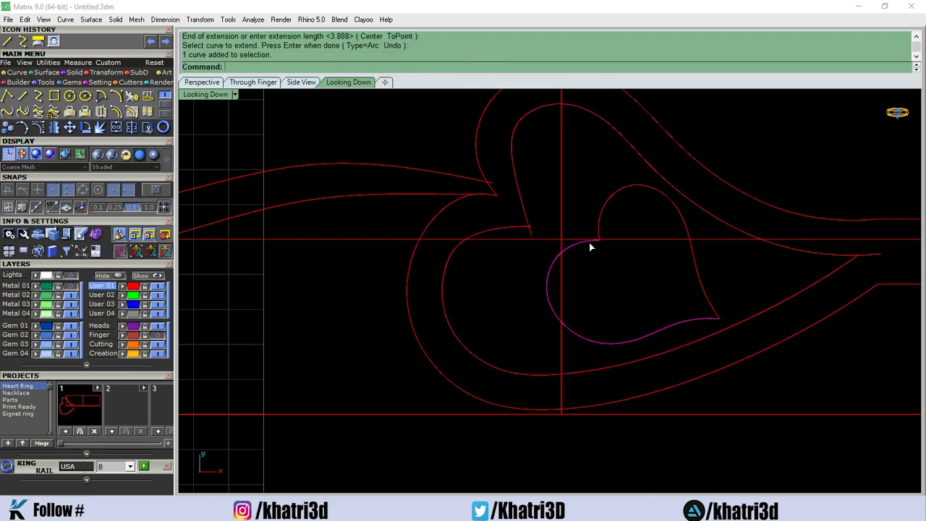
Move the heart to the cusp and trim away the overlapping curve piece there
left_click_drag(607, 227, 542, 211)
scroll(517, 234, "up", 2)
left_click(544, 245)
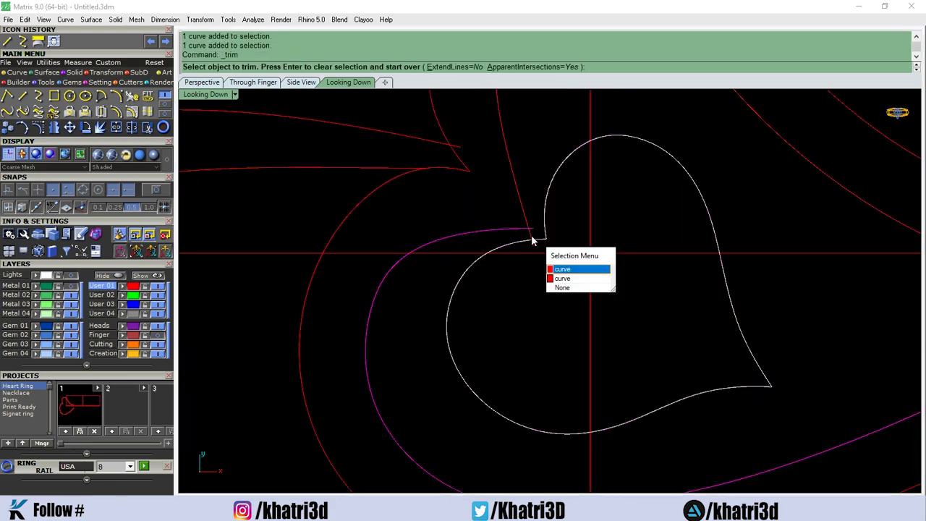
left_click(564, 259)
left_click(534, 247)
key("Return")
scroll(499, 206, "down", 3)
scroll(497, 191, "up", 1)
scroll(606, 234, "down", 4)
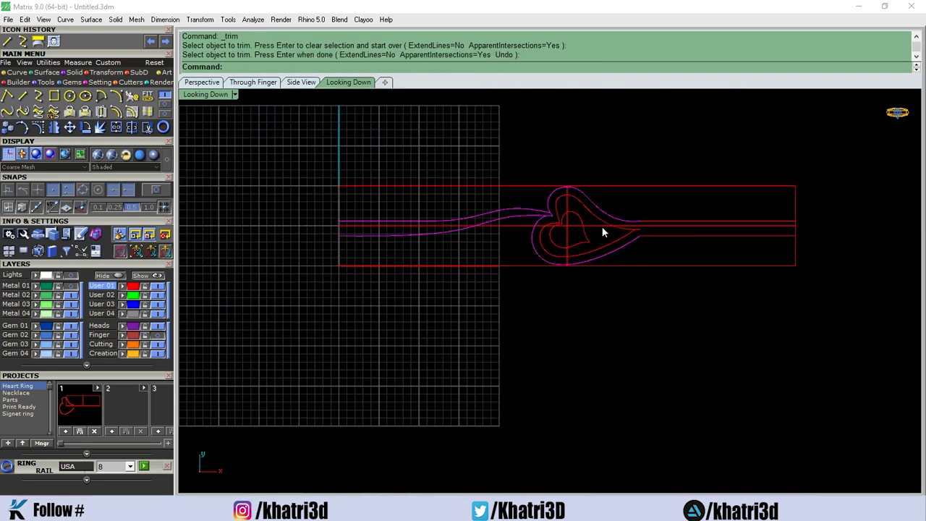
scroll(610, 234, "up", 3)
scroll(610, 236, "up", 2)
scroll(579, 275, "up", 1)
Scale the inner heart up from its tip to a larger size
left_click(520, 290)
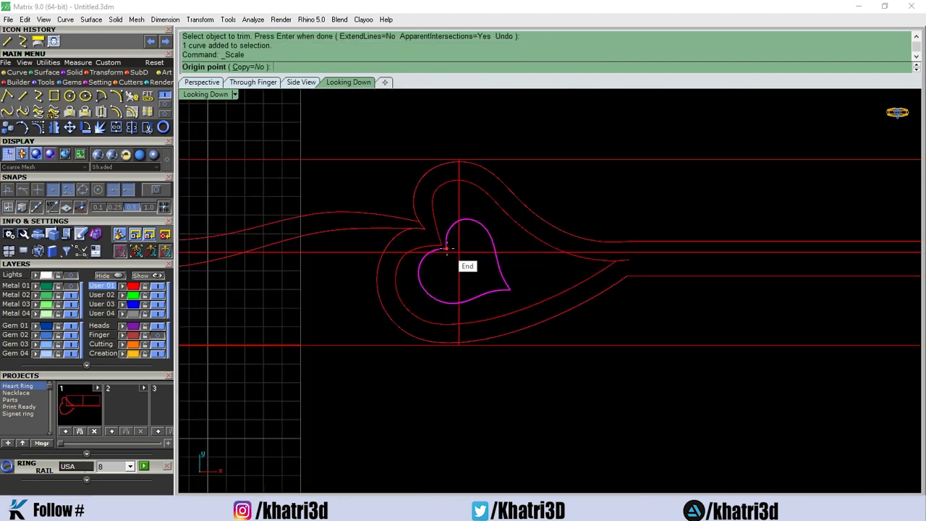
left_click(446, 249)
left_click(520, 321)
left_click(572, 275)
Rotate the heart about its tip to align with the outline and settle it in place
left_click(470, 244)
left_click(585, 296)
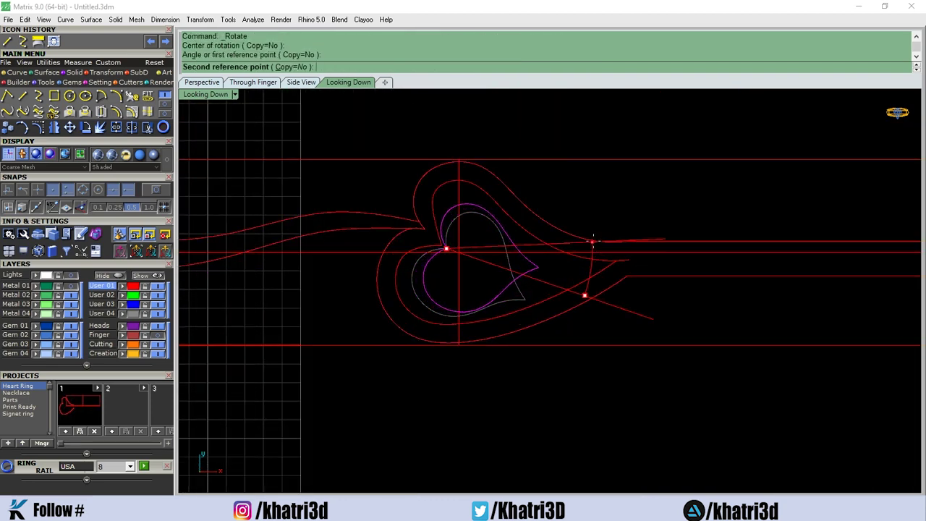
left_click(510, 280)
left_click_drag(516, 282, 518, 284)
scroll(564, 340, "down", 4)
scroll(641, 358, "up", 3)
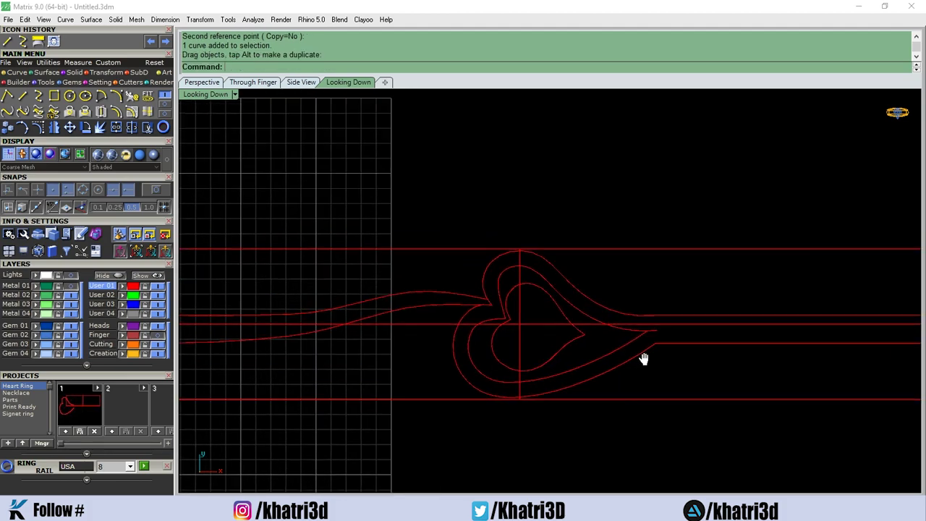
scroll(753, 326, "down", 1)
scroll(602, 349, "up", 2)
scroll(579, 289, "up", 2)
In Perspective, tween one middle curve between the two shank rails and select it
left_click(206, 82)
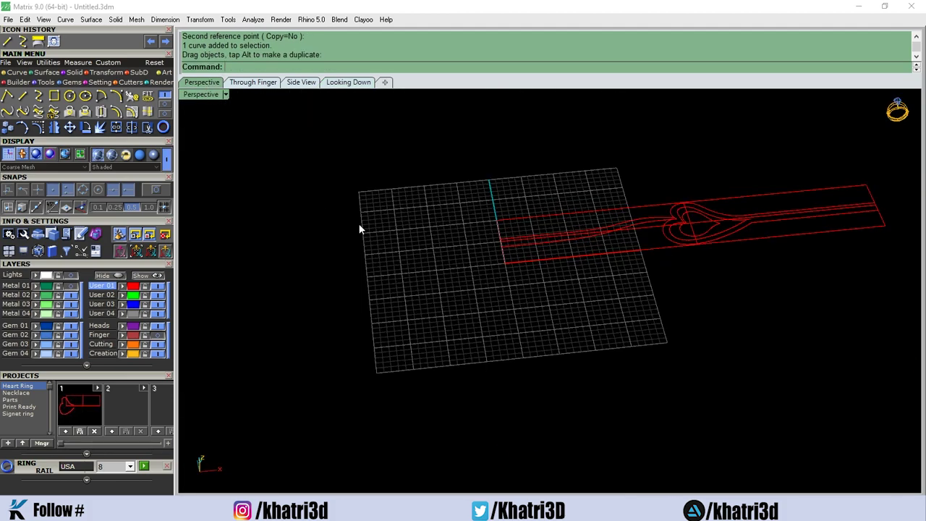
scroll(510, 326, "up", 3)
scroll(490, 325, "up", 2)
left_click(553, 284)
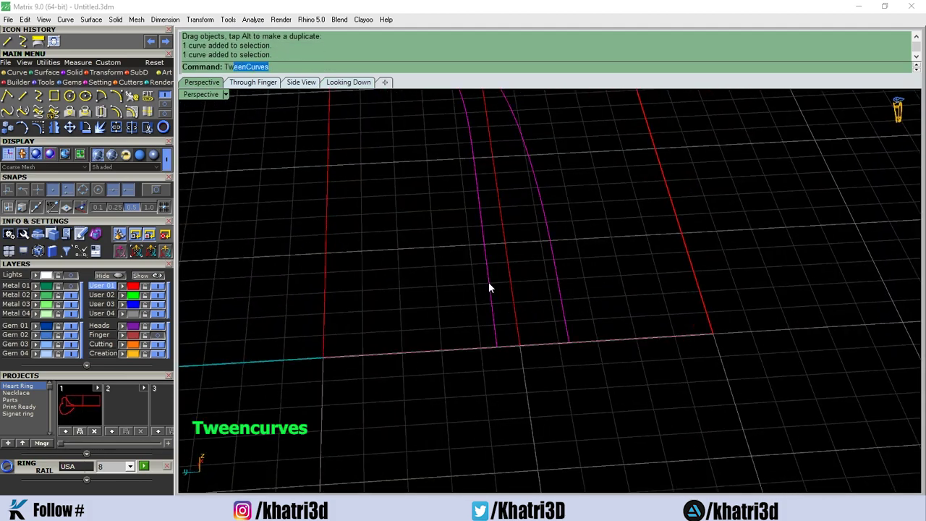
key("Return")
scroll(533, 248, "down", 3)
scroll(536, 318, "down", 3)
mouse_move(538, 388)
right_mouse_down()
mouse_move(668, 289)
mouse_move(484, 234)
mouse_move(537, 232)
mouse_move(217, 304)
mouse_move(525, 364)
right_mouse_up()
key("Return")
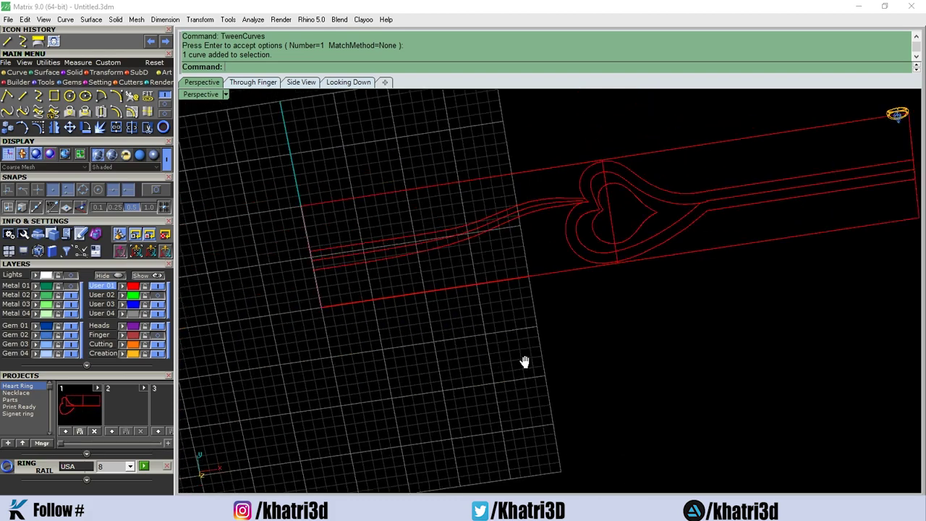
left_click(429, 323)
right_click_drag(430, 322, 524, 294)
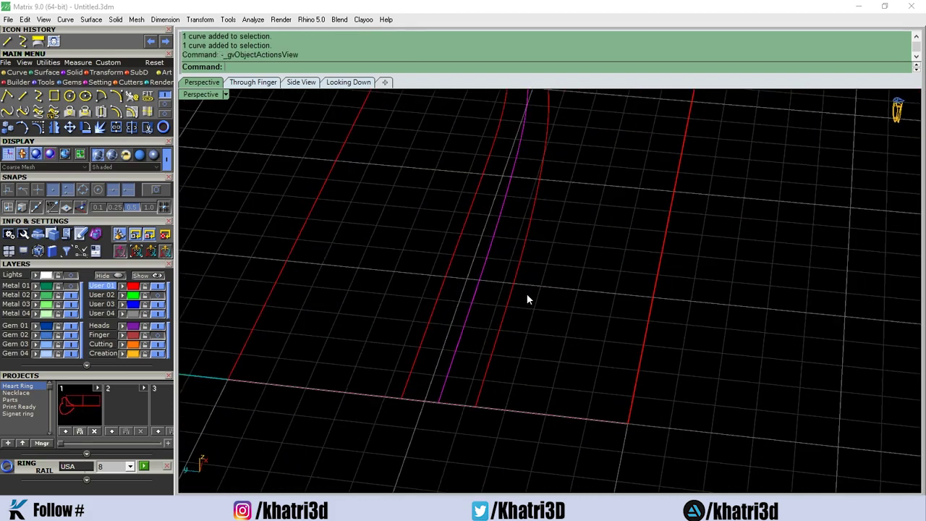
Start Profile Placer on the middle rail and choose profileplacer_15 from the Shank Profile library
left_click(570, 291)
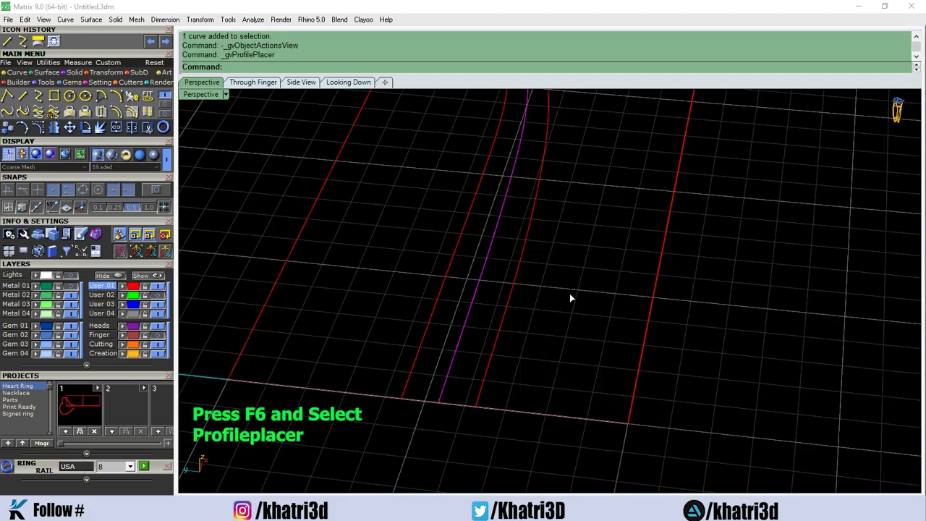
left_click(83, 371)
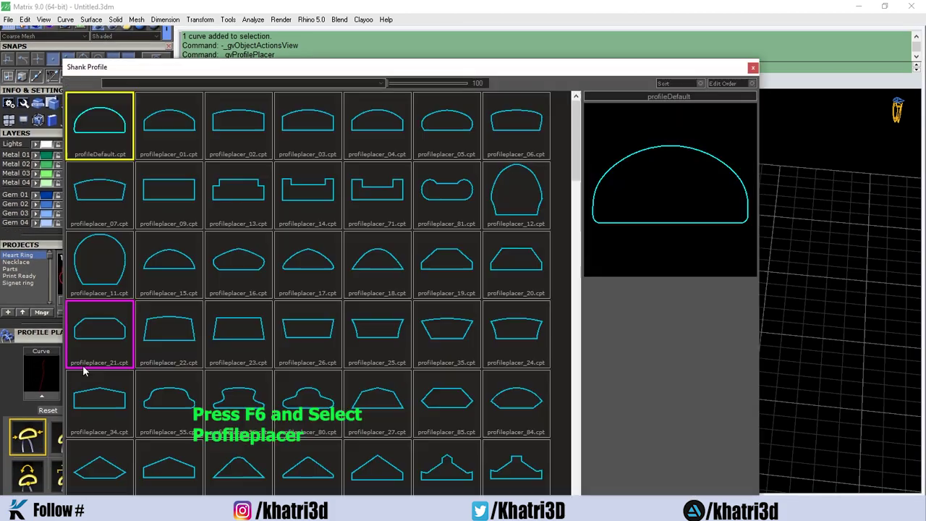
scroll(347, 267, "down", 2)
scroll(299, 265, "down", 2)
scroll(295, 269, "down", 2)
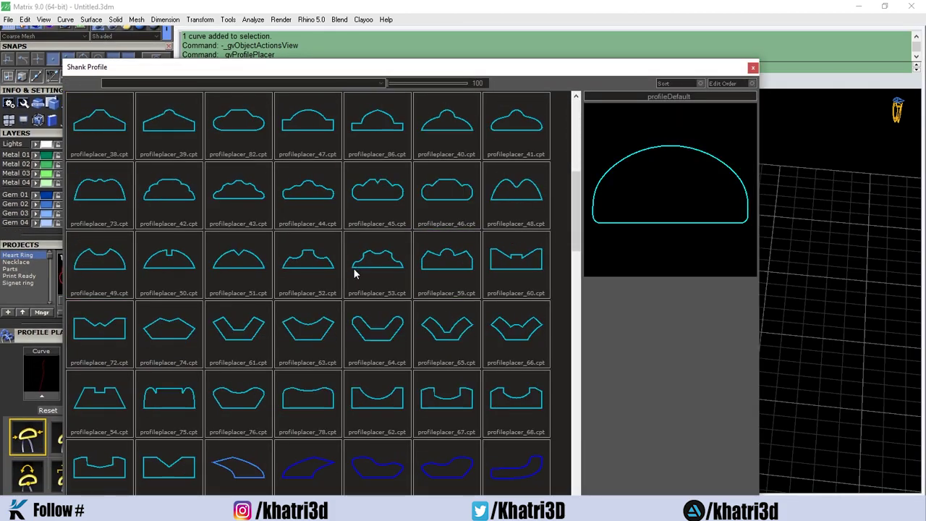
scroll(296, 275, "down", 2)
scroll(307, 463, "down", 1)
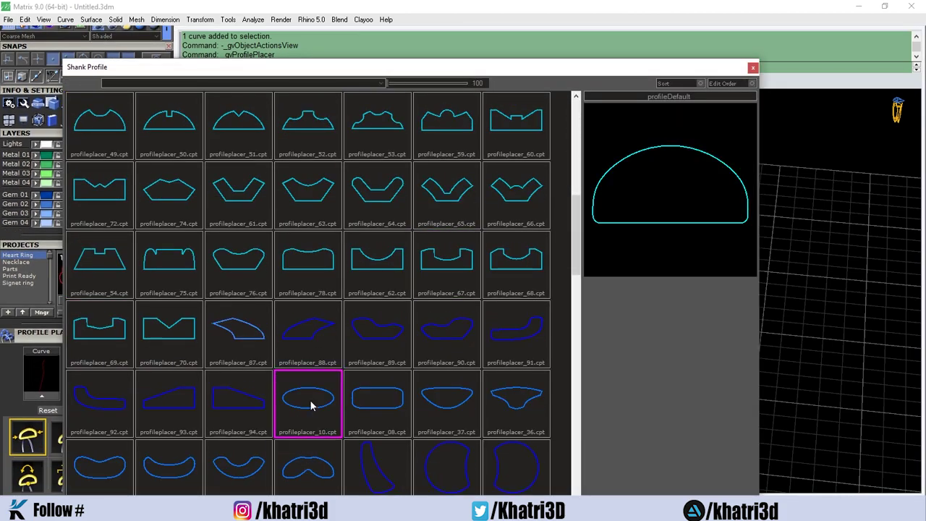
scroll(354, 354, "up", 5)
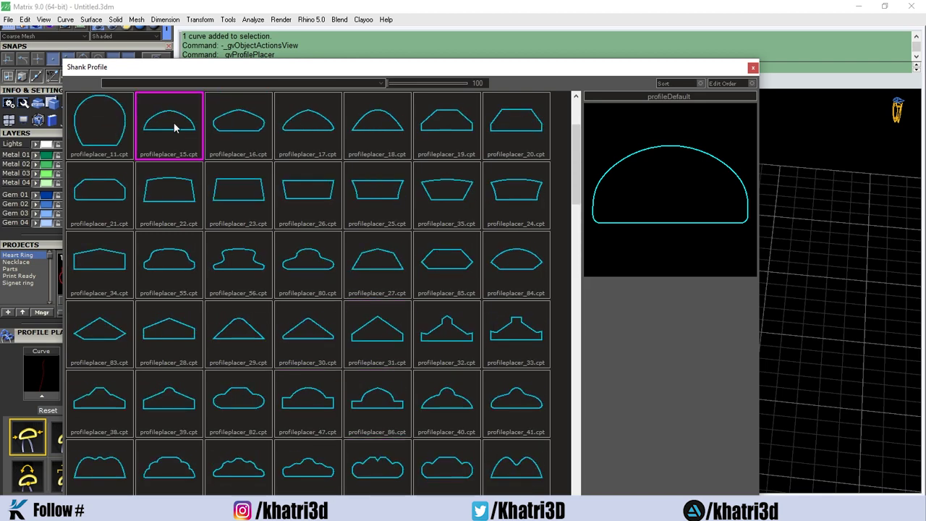
double_click(174, 128)
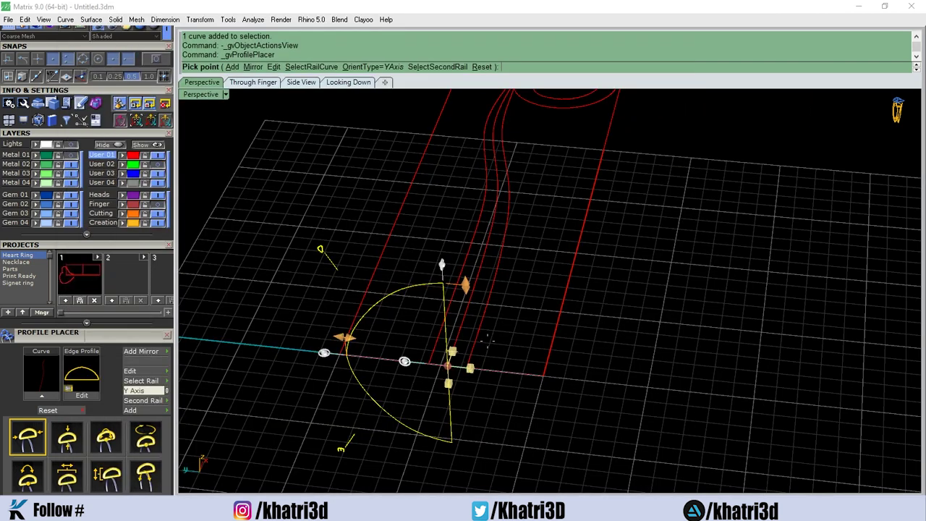
Roll the profile -90°, set height to 1.2 mm and width to about 1.85 mm
left_click_drag(442, 265, 452, 398)
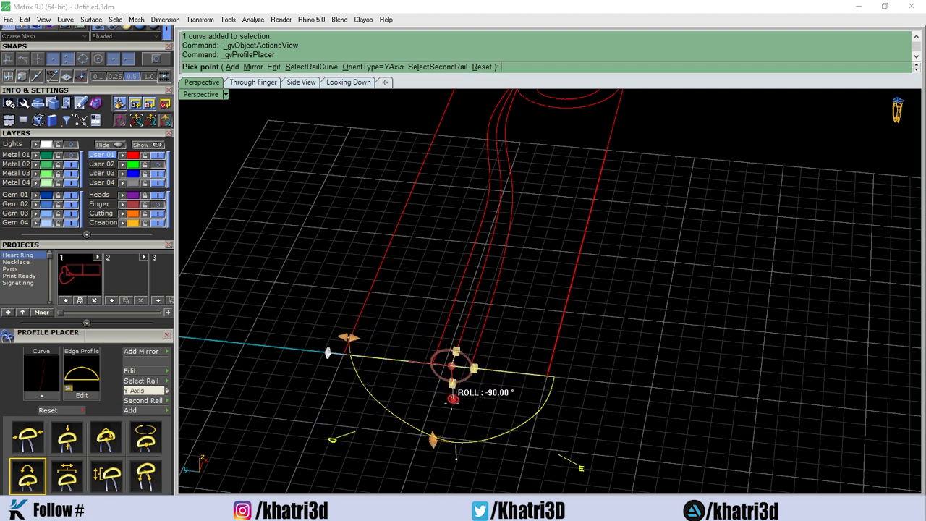
scroll(150, 391, "down", 3)
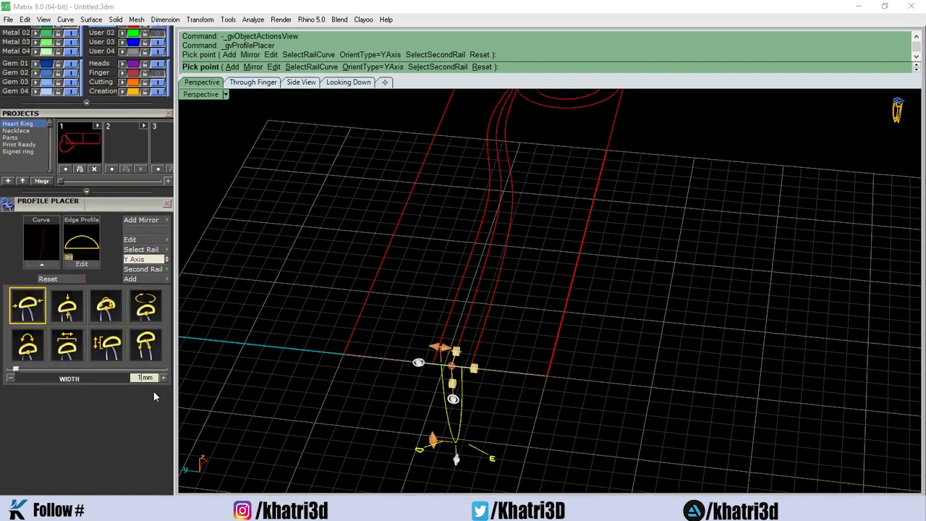
left_click(67, 306)
key("Return")
scroll(387, 454, "up", 2)
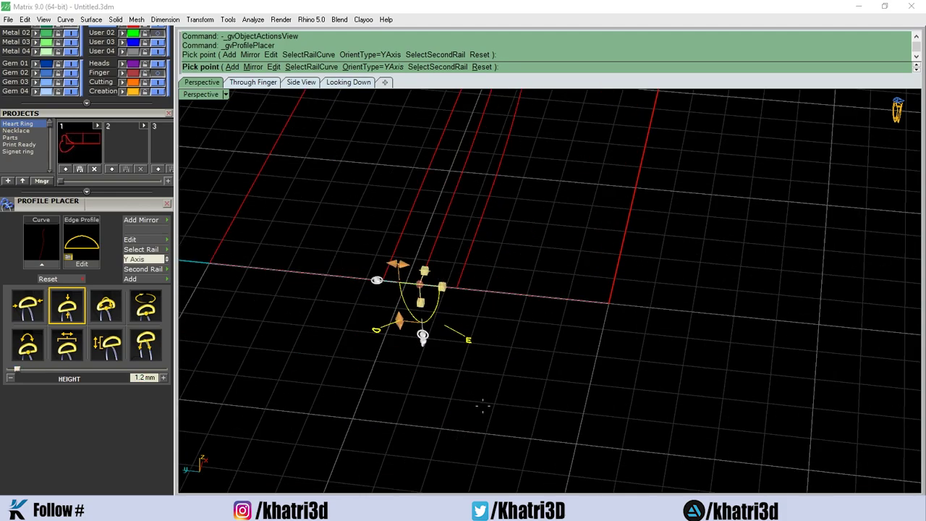
scroll(387, 454, "up", 2)
scroll(387, 455, "up", 2)
scroll(387, 455, "up", 2)
mouse_move(387, 455)
right_mouse_down()
mouse_move(485, 351)
mouse_move(409, 372)
mouse_move(529, 325)
mouse_move(563, 291)
right_mouse_up()
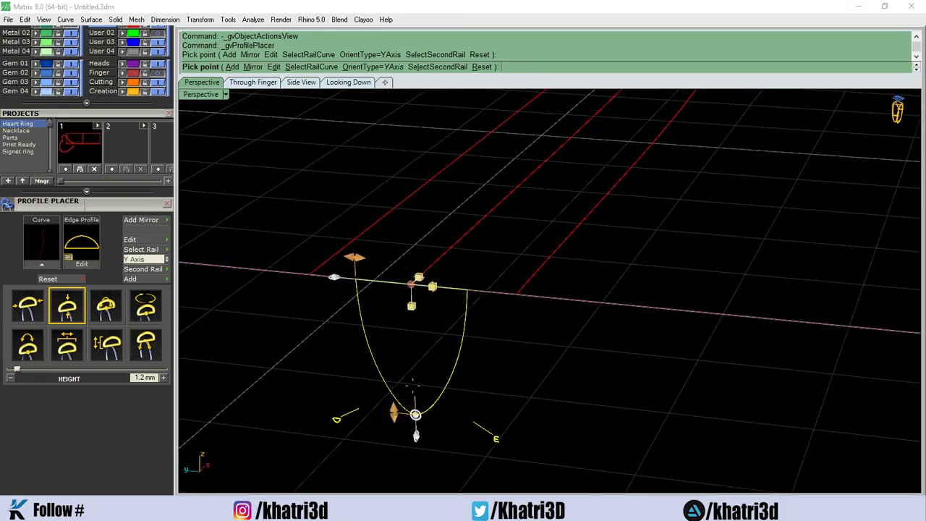
left_click_drag(355, 258, 297, 251)
scroll(550, 329, "up", 2)
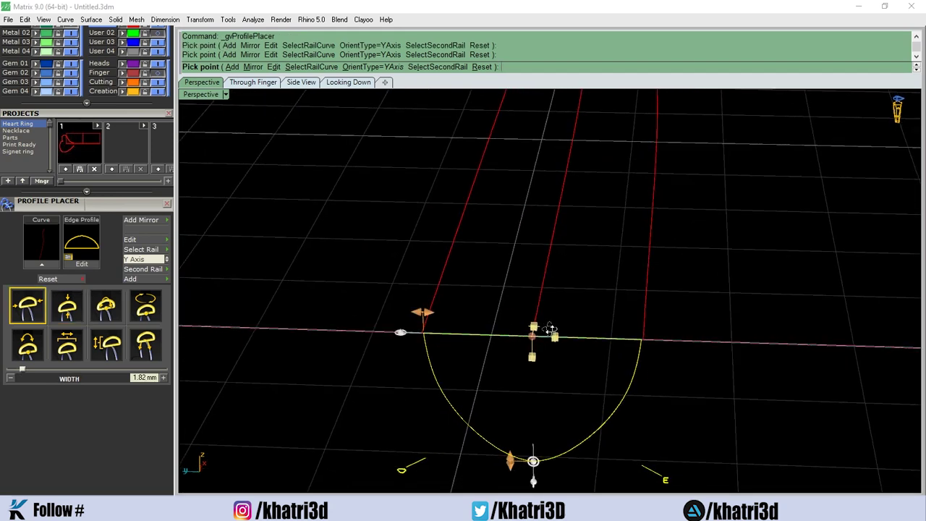
key("Return")
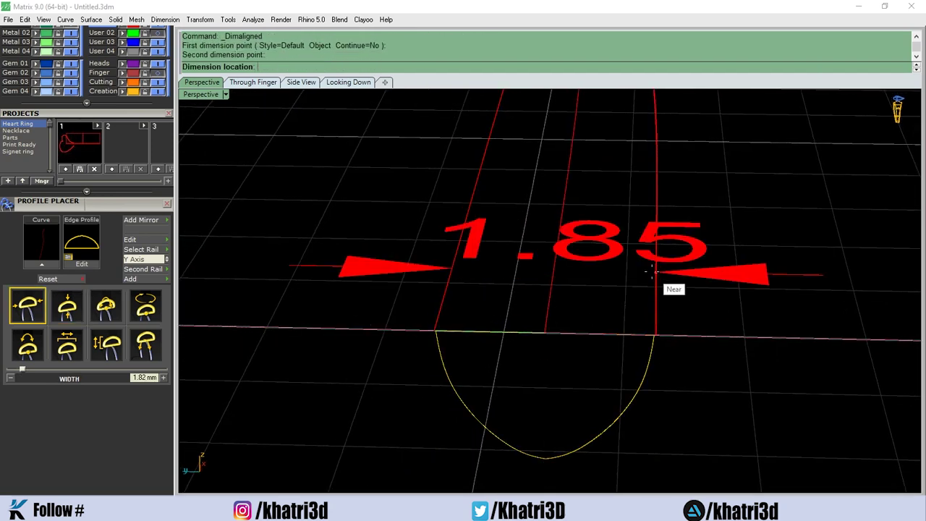
Reopen Profile Placer on the placed shank profile and confirm its settings
left_click(552, 338)
key("F6")
left_click(552, 339)
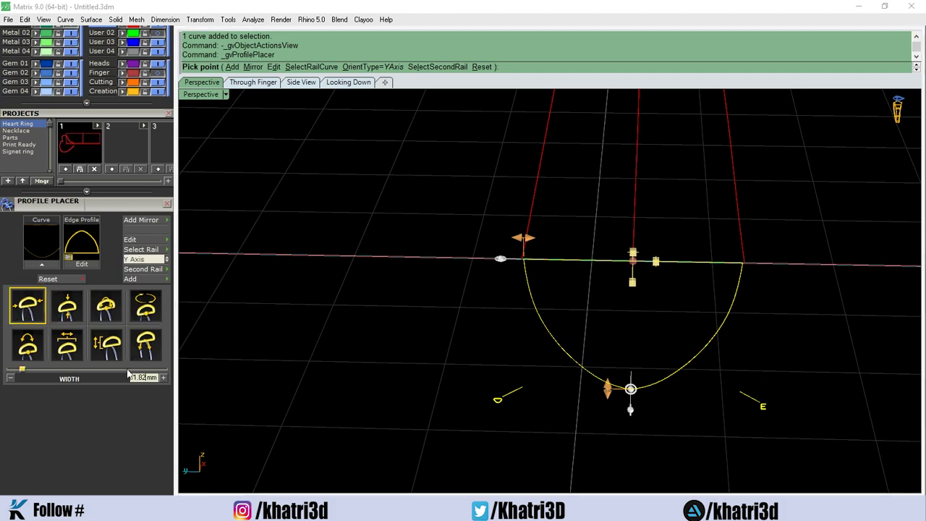
right_click_drag(493, 380, 657, 248)
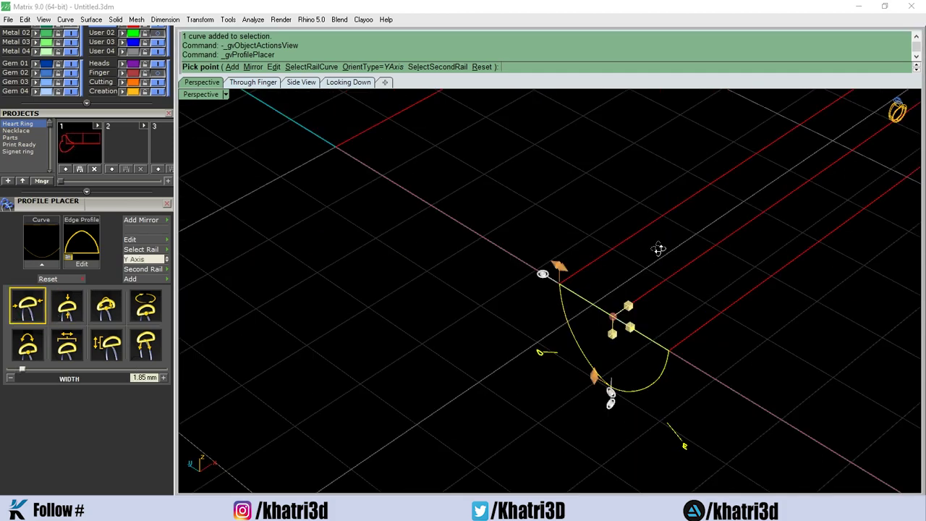
key("Return")
mouse_move(647, 309)
right_mouse_down()
mouse_move(577, 276)
mouse_move(587, 314)
mouse_move(629, 265)
right_mouse_up()
Select the shank profile and start copying it with Ctrl+Shift+C
left_click(434, 376)
scroll(424, 384, "up", 3)
left_click(463, 325)
key("ctrl+shift+c")
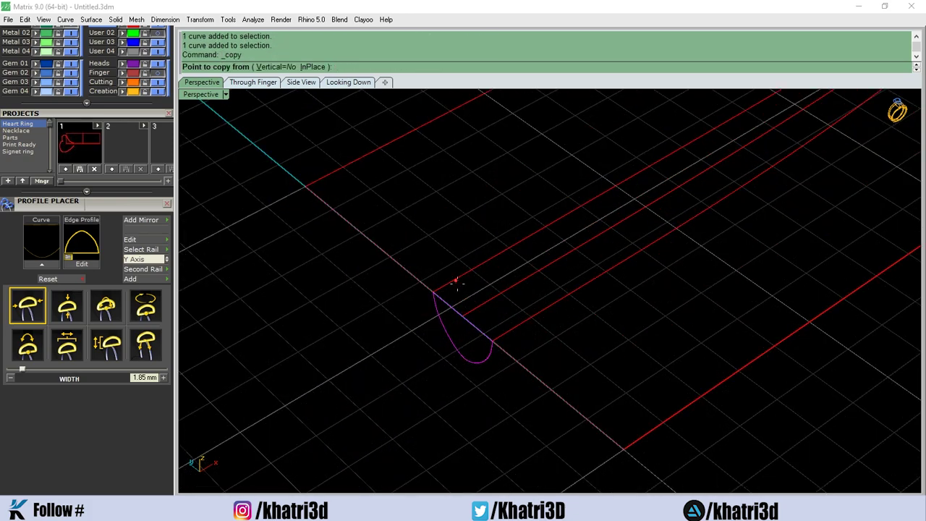
Copy the dome profile to the far end of the middle rail
left_click(456, 283)
scroll(463, 318, "down", 3)
mouse_move(724, 227)
right_mouse_down()
mouse_move(835, 179)
mouse_move(686, 262)
right_mouse_up()
left_click(687, 230)
key("Return")
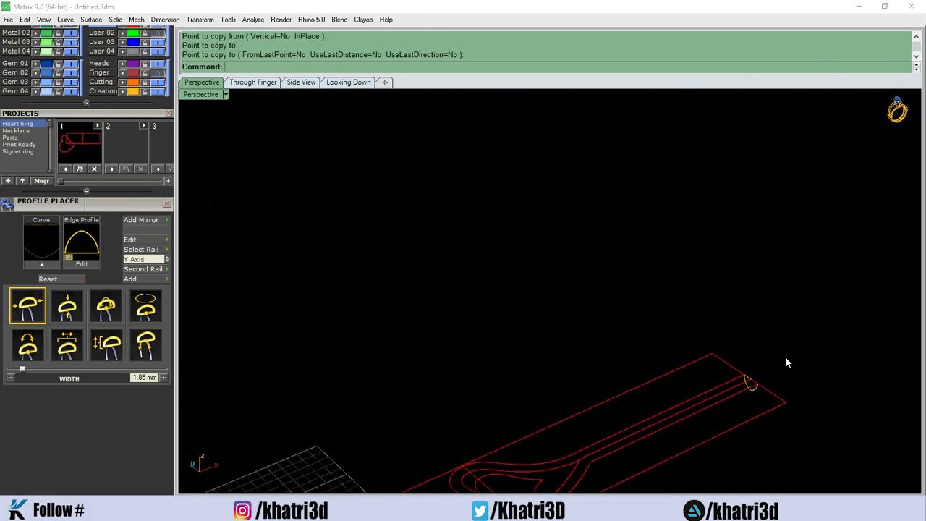
Make further profile copies near the rail start and delete the unwanted extras
scroll(787, 363, "down", 3)
mouse_move(787, 362)
right_mouse_down()
mouse_move(372, 393)
mouse_move(382, 430)
right_mouse_up()
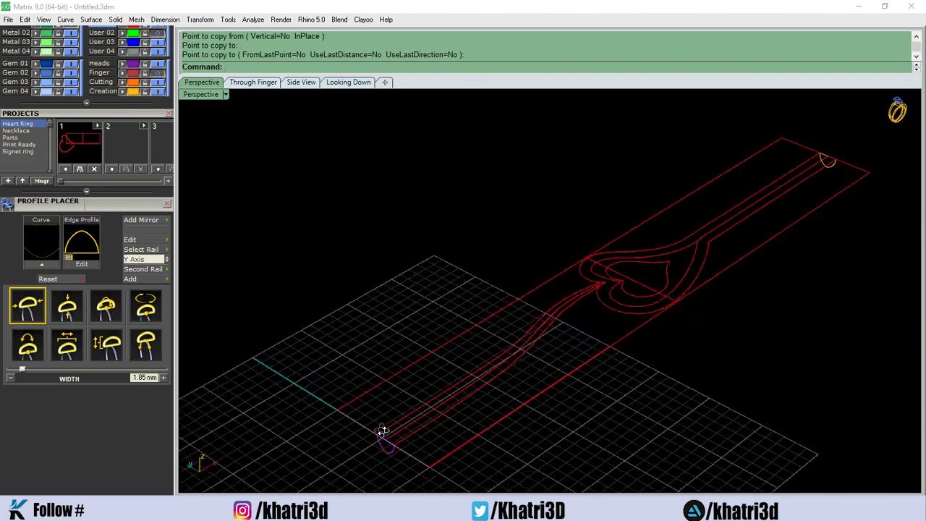
scroll(382, 430, "up", 3)
key("Return")
left_click(536, 239)
left_click(543, 239)
key("Return")
scroll(558, 288, "down", 3)
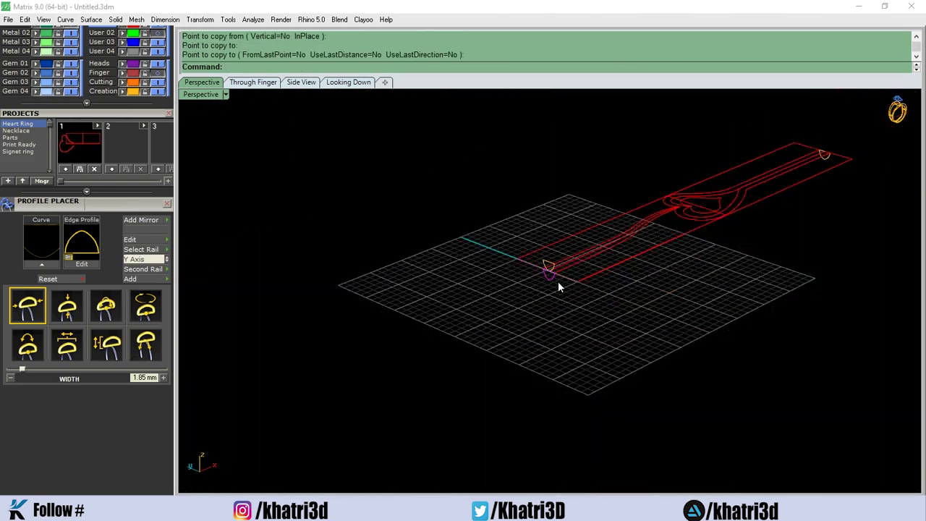
key("Delete")
scroll(558, 287, "up", 5)
left_click(546, 266)
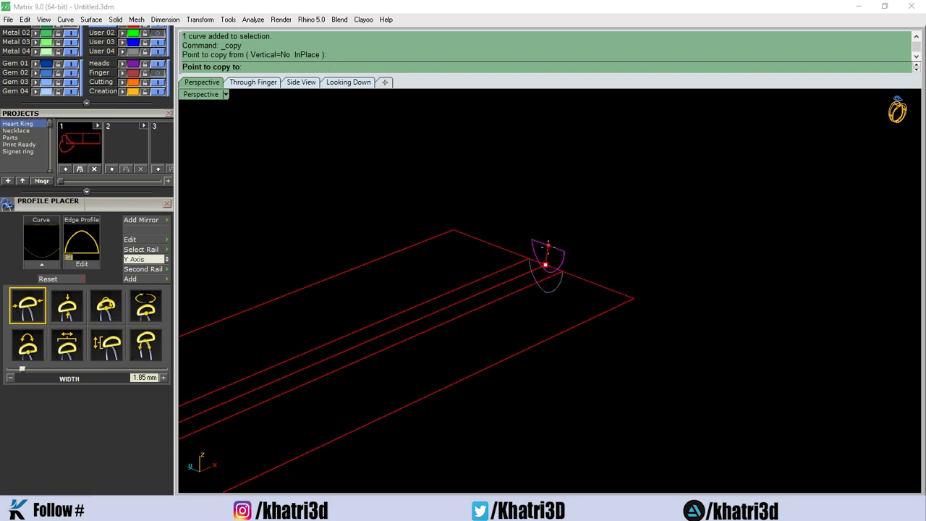
left_click(554, 288)
key("Delete")
scroll(452, 328, "up", 3)
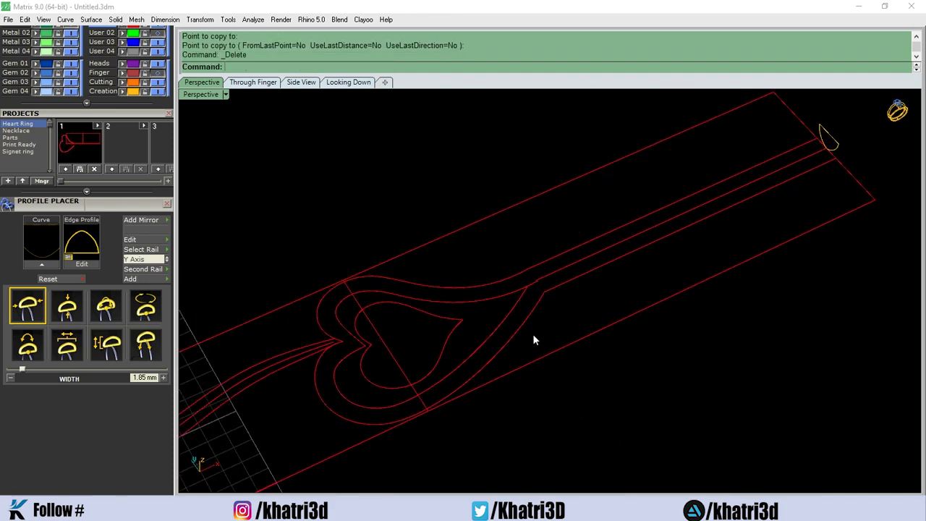
Select the inner heart curve and the straight and heart-outline rail curves
left_click(519, 316)
left_click(530, 279)
right_click_drag(535, 282, 745, 189)
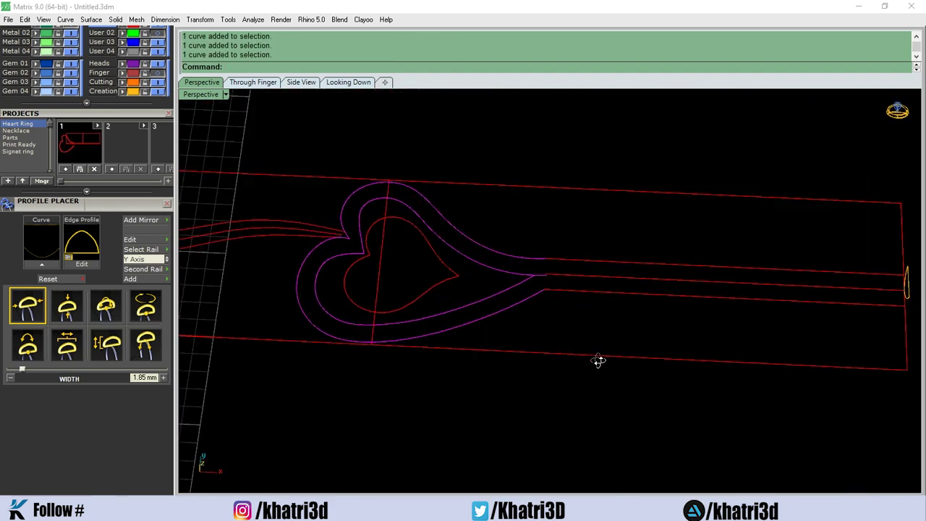
type("Swe")
Duplicate the half-round profile to the end of the straight rails
key("Return")
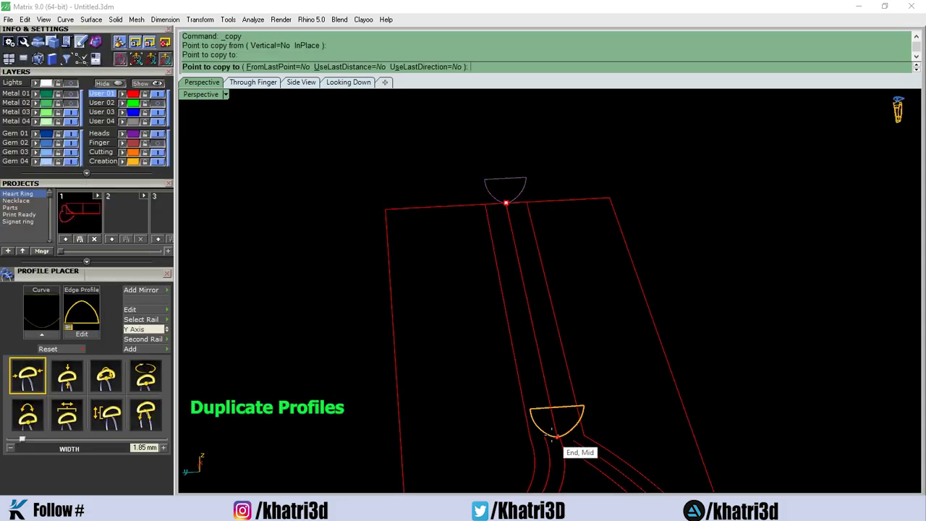
mouse_move(599, 383)
right_mouse_down()
mouse_move(620, 386)
mouse_move(707, 254)
mouse_move(430, 389)
mouse_move(634, 206)
right_mouse_up()
scroll(634, 206, "up", 3)
scroll(615, 398, "up", 3)
Widen the fork profile to 2.42 mm in Profile Placer and sweep the straight shank band
left_click(694, 333)
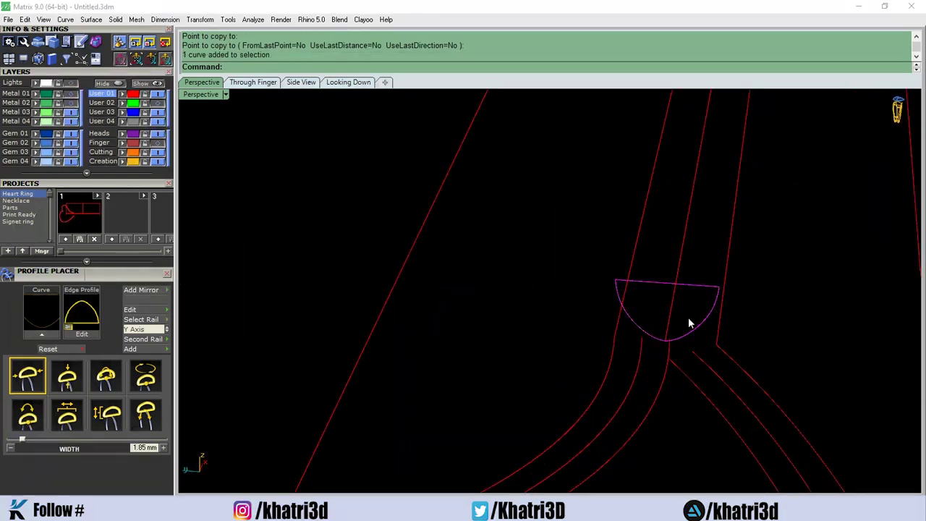
right_click_drag(689, 323, 693, 381)
double_click(687, 425)
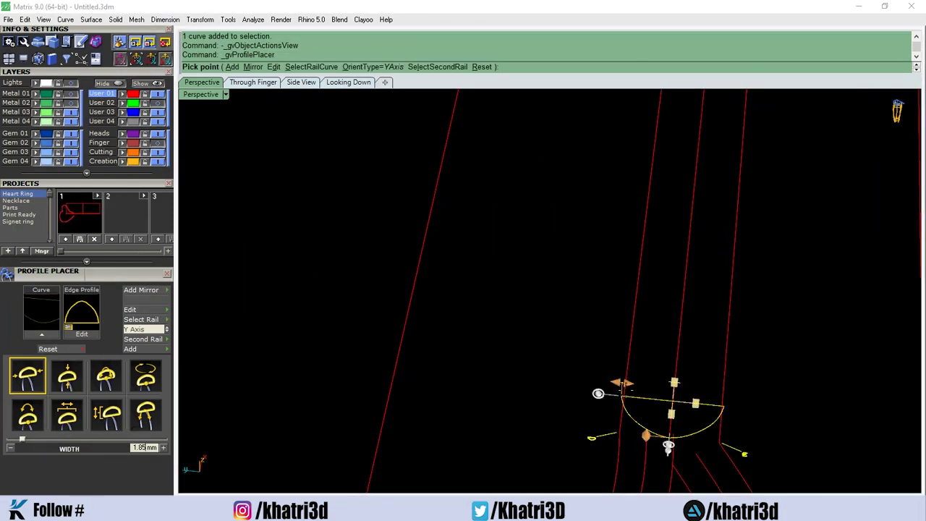
type("2.42")
right_click_drag(688, 376, 735, 349)
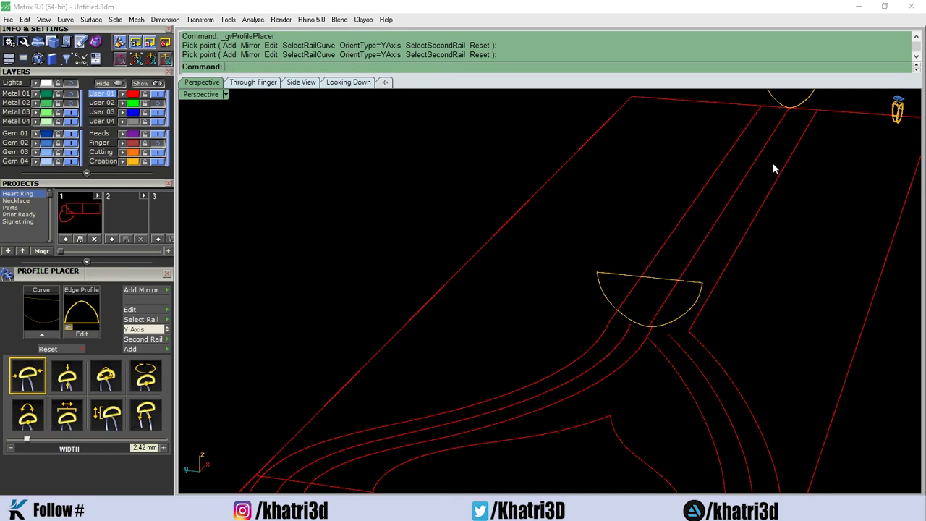
key("Return")
mouse_move(519, 360)
right_mouse_down()
mouse_move(573, 274)
mouse_move(682, 316)
right_mouse_up()
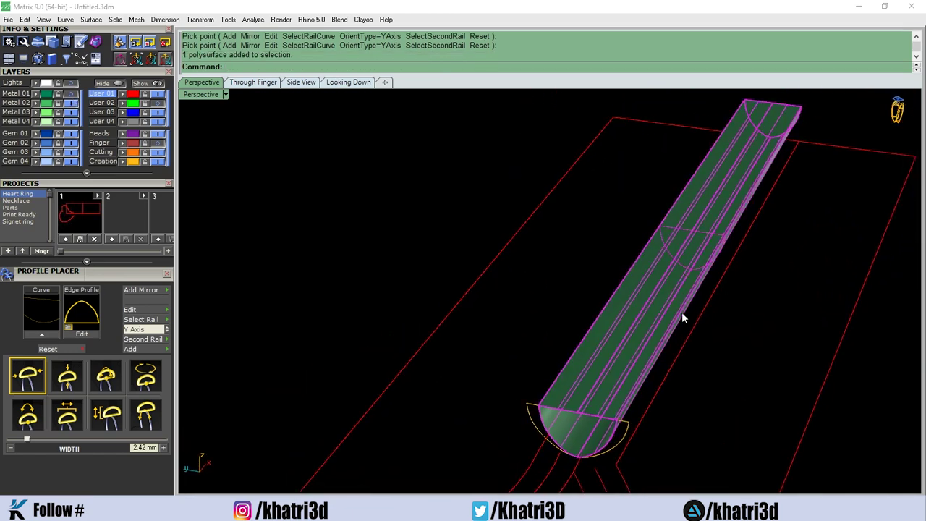
Delete the single-rail band and sweep the end profile along both rail curves
key("Delete")
left_click(671, 258)
left_click(664, 355)
left_click(626, 423)
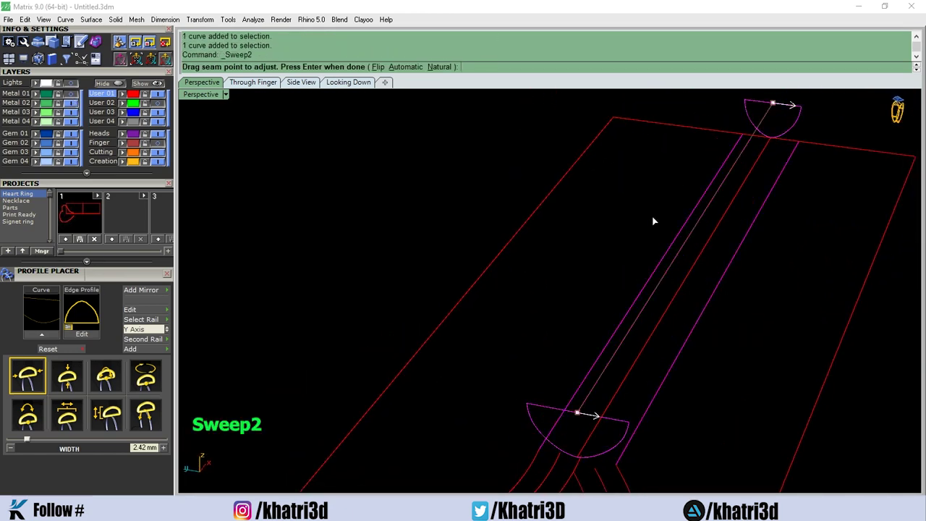
key("Return")
key("Return")
mouse_move(544, 235)
right_mouse_down()
mouse_move(645, 309)
mouse_move(628, 327)
right_mouse_up()
left_click(617, 299)
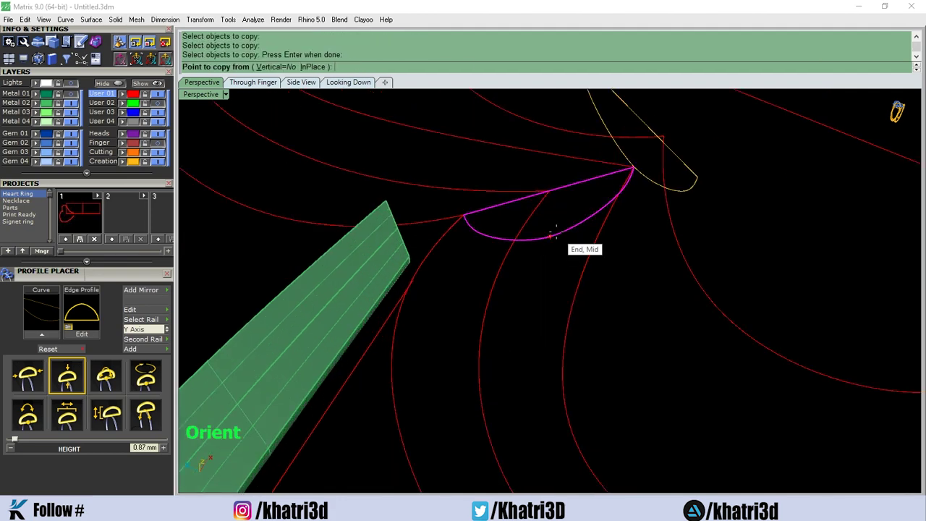
left_click(551, 236)
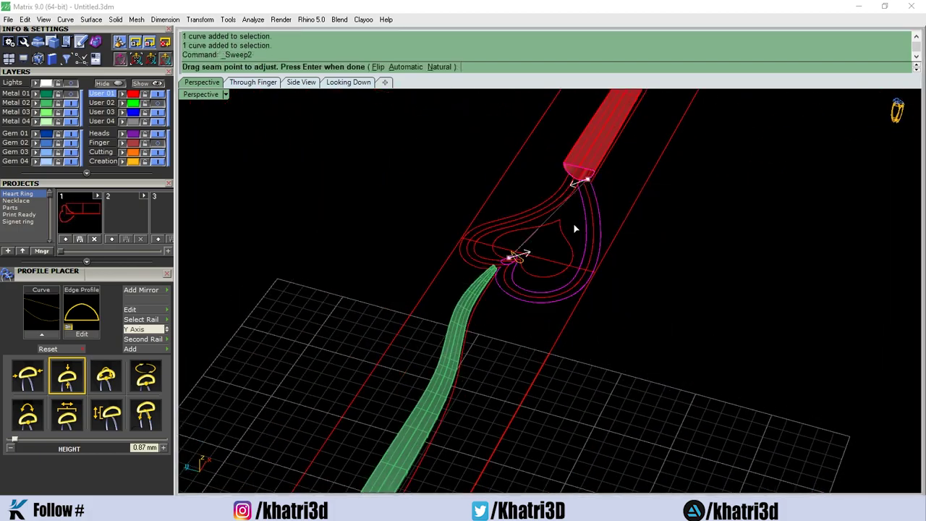
mouse_move(659, 331)
right_mouse_down()
mouse_move(585, 238)
mouse_move(320, 224)
mouse_move(248, 258)
mouse_move(582, 276)
right_mouse_up()
Undo that sweep and rerun Sweep2 with Do not simplify to create the heart band
key("ctrl+z")
key("Return")
key("Return")
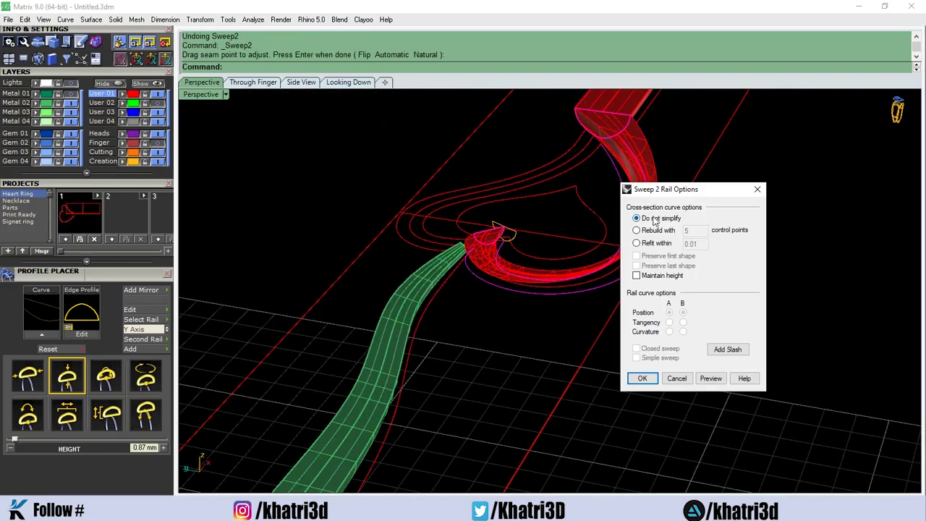
mouse_move(654, 381)
right_mouse_down()
mouse_move(703, 292)
mouse_move(628, 266)
mouse_move(610, 327)
right_mouse_up()
left_click(642, 378)
mouse_move(533, 376)
right_mouse_down()
mouse_move(594, 320)
mouse_move(415, 258)
right_mouse_up()
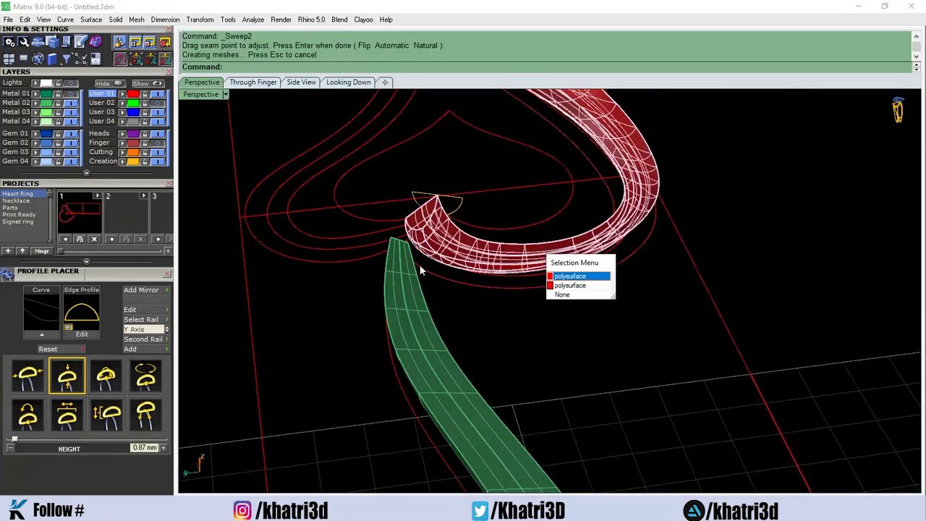
mouse_move(506, 362)
right_mouse_down()
mouse_move(527, 310)
mouse_move(796, 331)
mouse_move(515, 366)
mouse_move(640, 268)
mouse_move(597, 236)
mouse_move(484, 213)
mouse_move(509, 315)
mouse_move(566, 294)
mouse_move(463, 304)
mouse_move(610, 296)
mouse_move(591, 220)
right_mouse_up()
Delete the faulty overlapping sweep and finish the red swept tube
left_click(540, 313)
left_click(551, 334)
key("Delete")
left_click(550, 327)
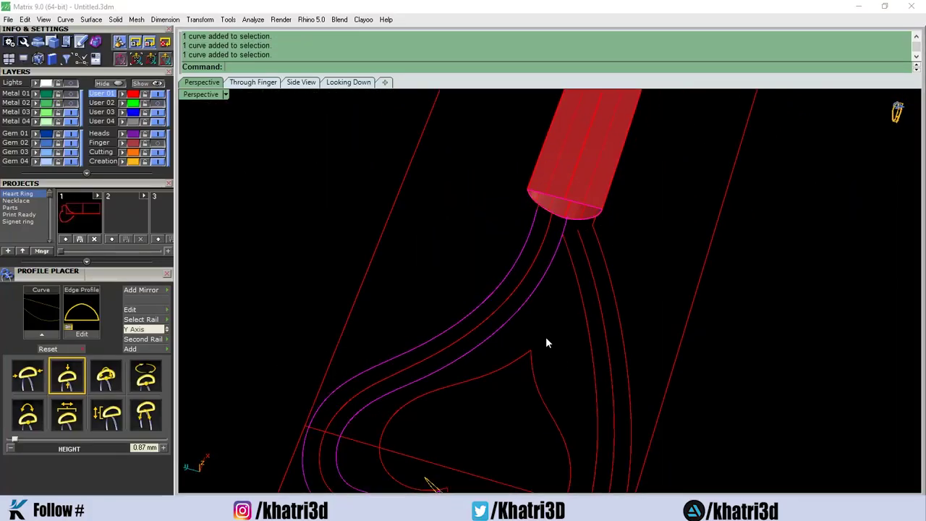
mouse_move(546, 337)
right_mouse_down()
mouse_move(530, 370)
mouse_move(492, 309)
mouse_move(488, 347)
mouse_move(538, 341)
mouse_move(209, 185)
mouse_move(396, 250)
mouse_move(224, 364)
mouse_move(285, 311)
mouse_move(667, 380)
right_mouse_up()
key("Return")
Offset the inner heart curve by 0.3
left_click(544, 280)
mouse_move(544, 280)
right_mouse_down()
mouse_move(659, 444)
mouse_move(562, 309)
right_mouse_up()
scroll(407, 304, "up", 5)
mouse_move(422, 316)
right_mouse_down()
mouse_move(701, 261)
mouse_move(844, 318)
mouse_move(661, 438)
right_mouse_up()
scroll(588, 346, "up", 5)
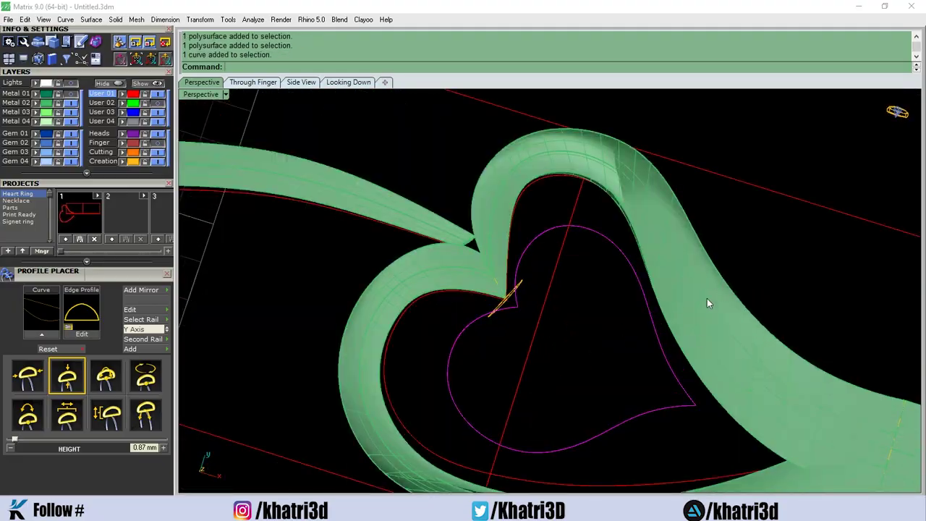
left_click(646, 335)
Cancel the arc on the heart curve and restart it from a start point and direction
mouse_move(646, 335)
right_mouse_down()
mouse_move(632, 296)
mouse_move(638, 372)
right_mouse_up()
left_click(654, 359)
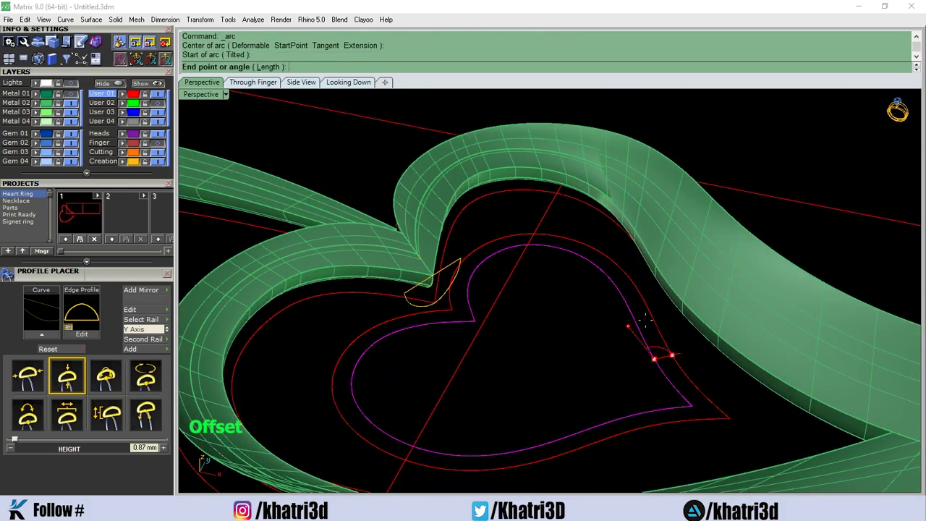
key("Escape")
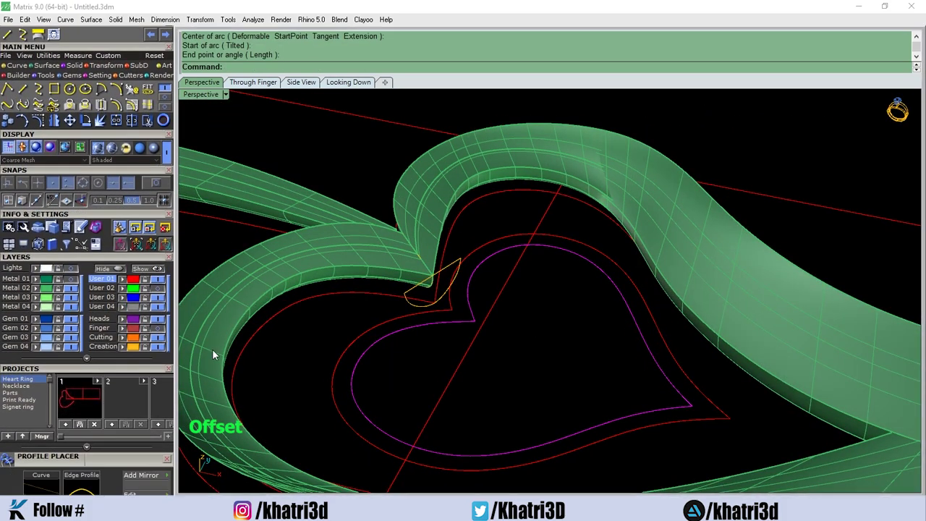
mouse_move(213, 350)
right_mouse_down()
mouse_move(511, 312)
mouse_move(411, 352)
mouse_move(179, 123)
right_mouse_up()
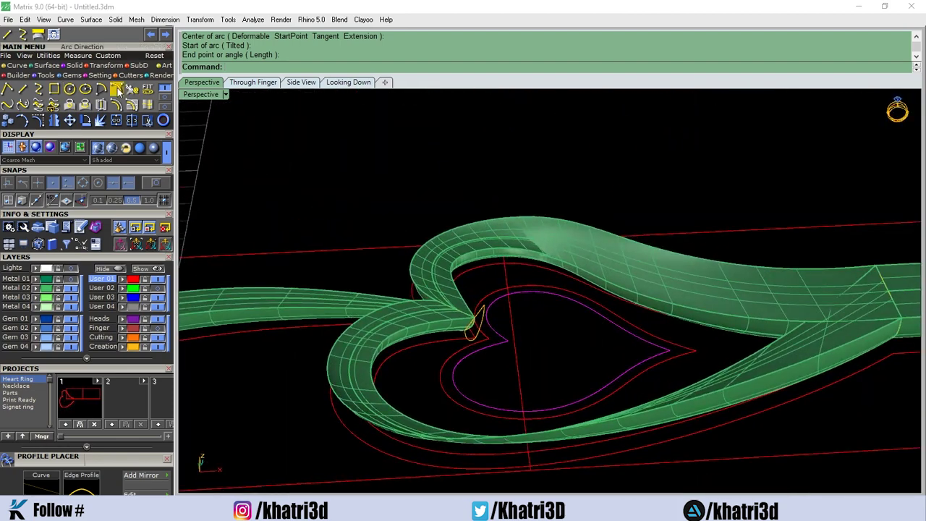
left_click(118, 89)
scroll(579, 325, "up", 3)
scroll(666, 328, "up", 2)
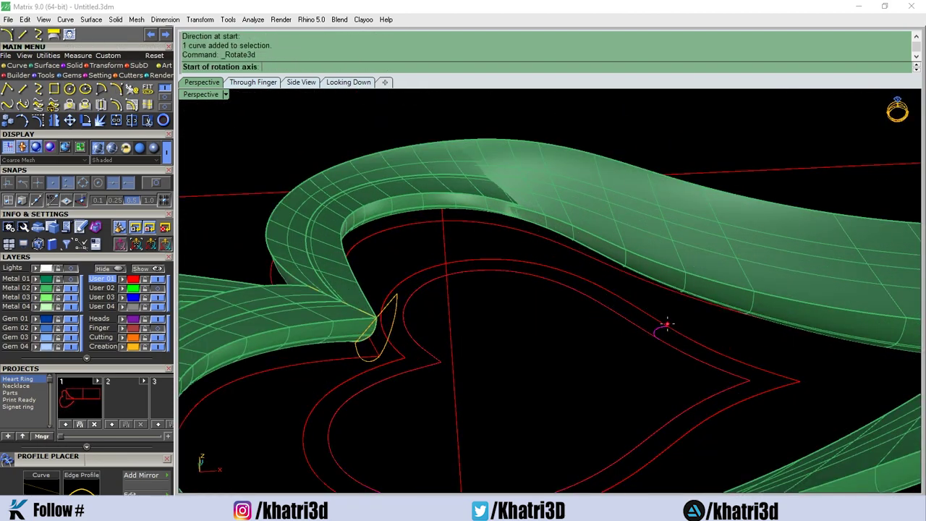
Orient-copy the profile from its midpoint onto the inner heart curve
left_click(676, 323)
scroll(675, 323, "down", 2)
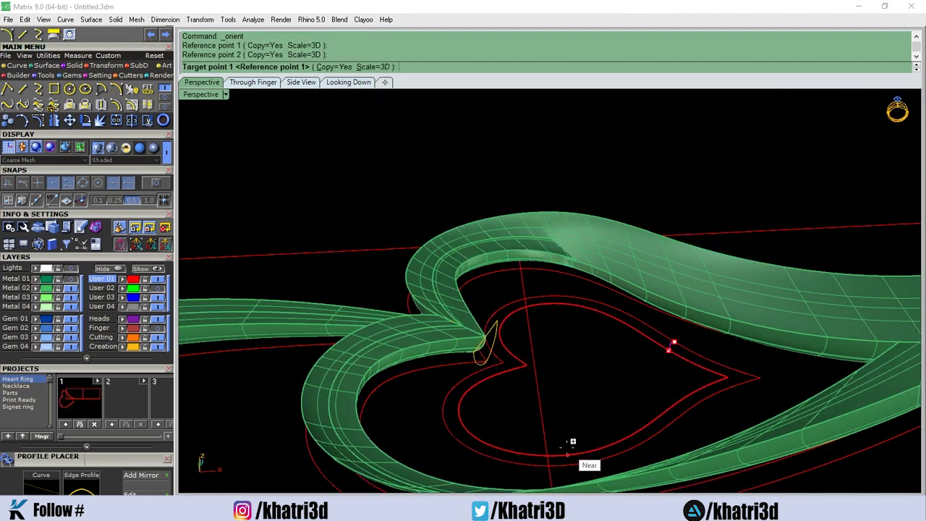
mouse_move(560, 463)
right_mouse_down()
mouse_move(586, 374)
mouse_move(579, 403)
right_mouse_up()
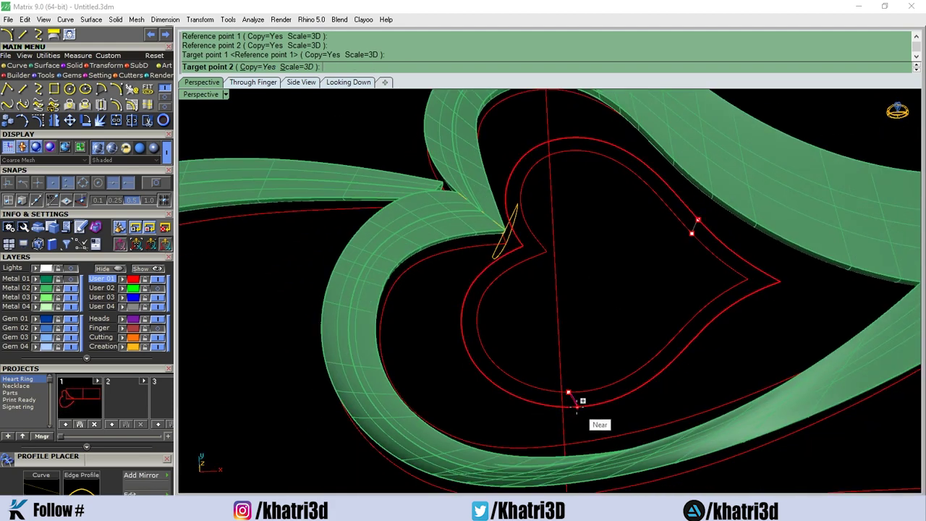
scroll(580, 400, "up", 2)
scroll(571, 398, "up", 2)
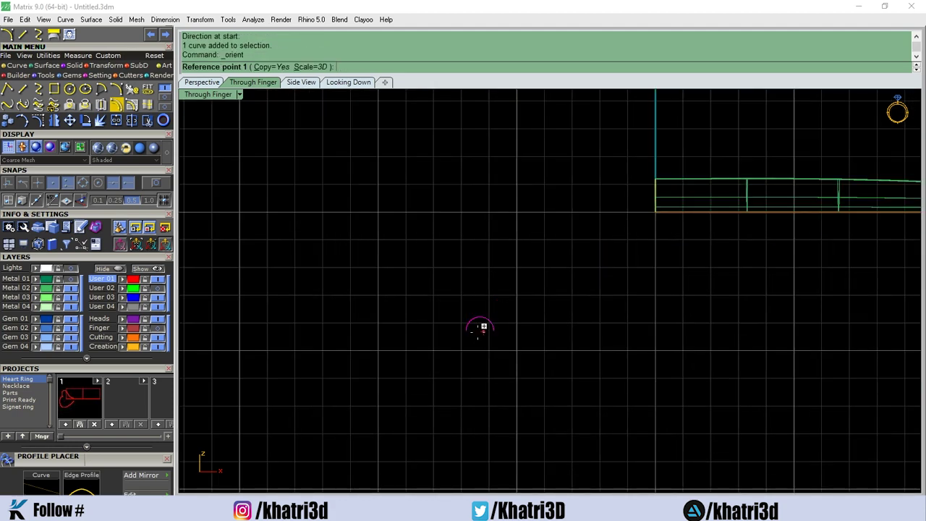
left_click(202, 82)
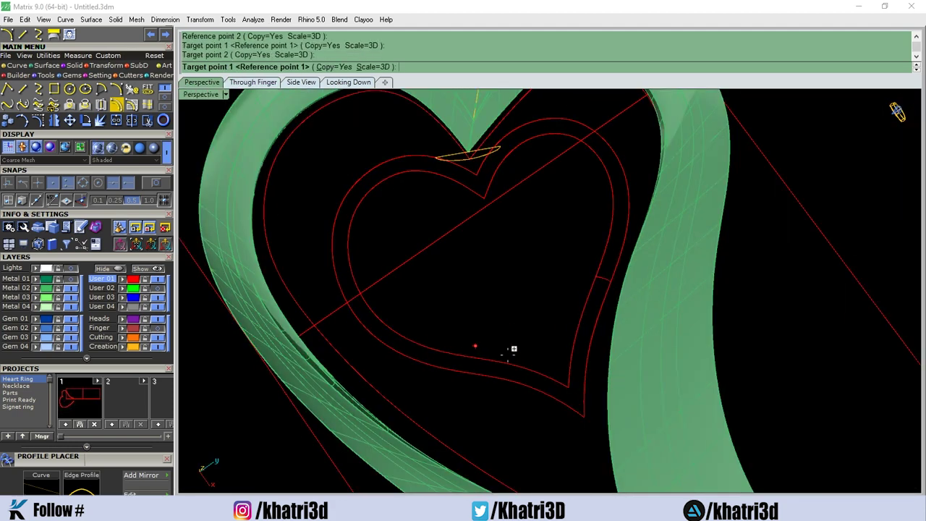
scroll(492, 336, "down", 3)
left_click(440, 309)
left_click(440, 309)
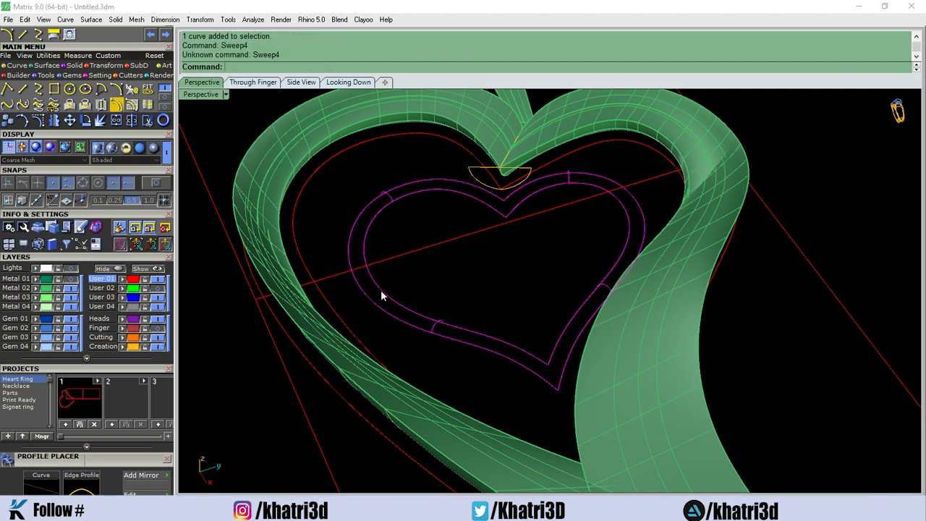
Sweep2 the profile along the heart curves to form the closed rounded rim
type("Sweep2")
key("Return")
left_click(642, 379)
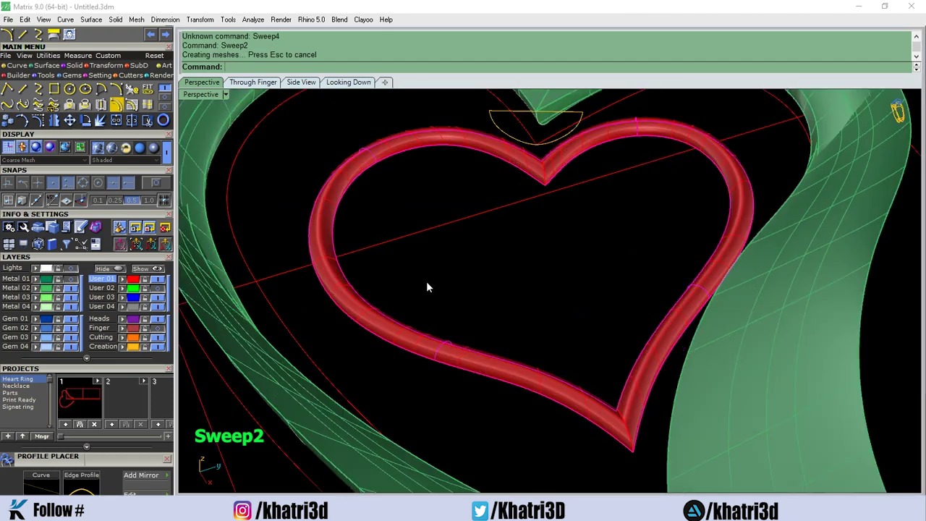
scroll(427, 281, "up", 3)
scroll(583, 326, "up", 2)
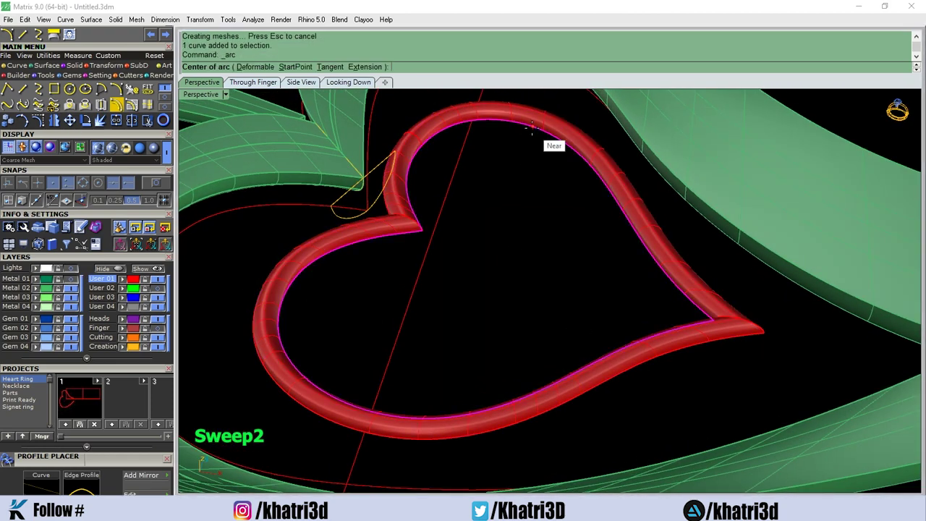
Finish the heart extrusion and fillet its outline edge with a 0.01 FilletEdge
key("Escape")
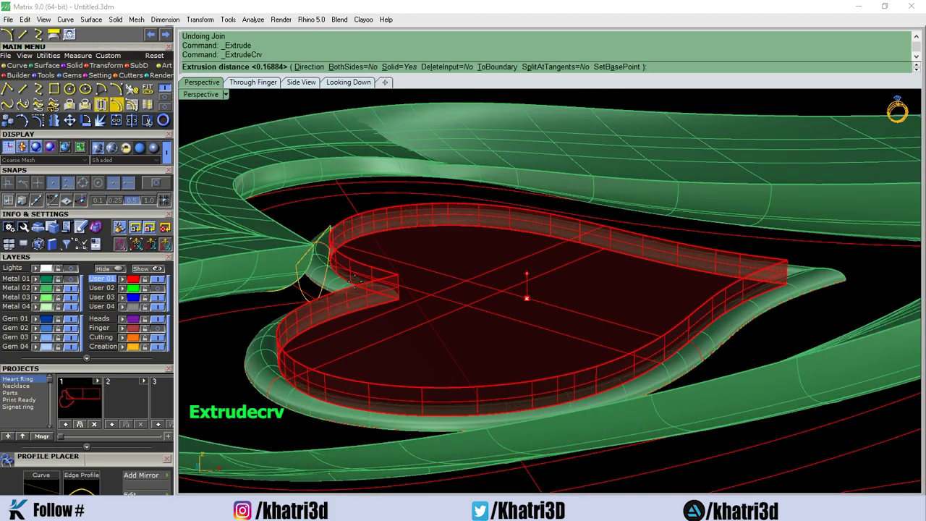
key("Return")
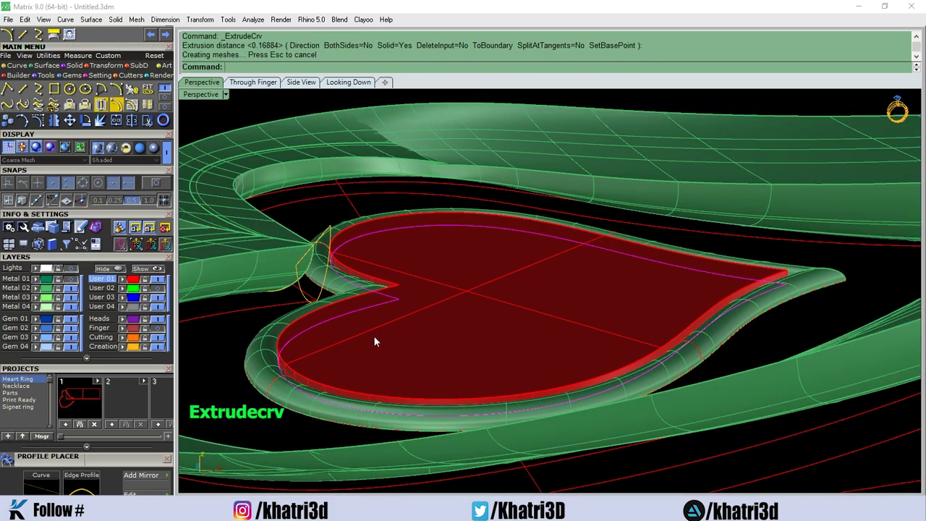
type("FilletEdge")
key("Return")
left_click(325, 391)
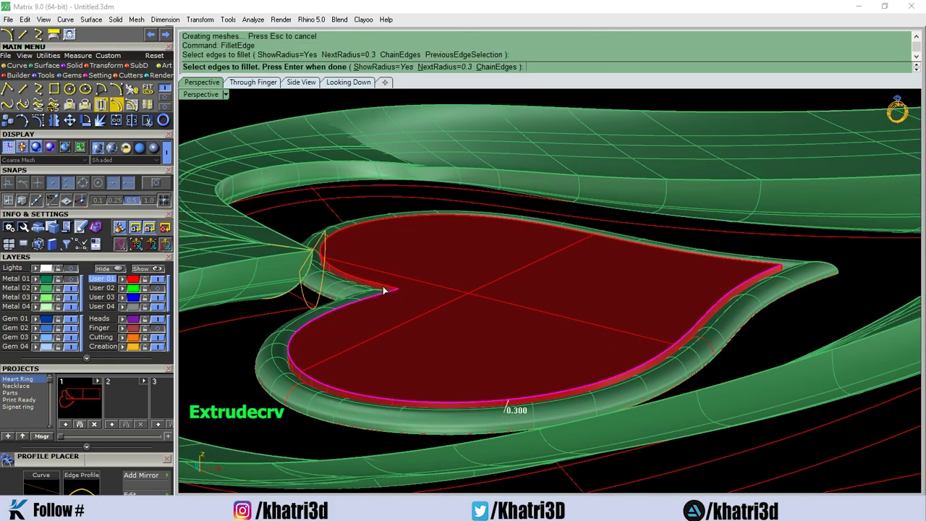
key("Return")
key("Return")
type("0.01")
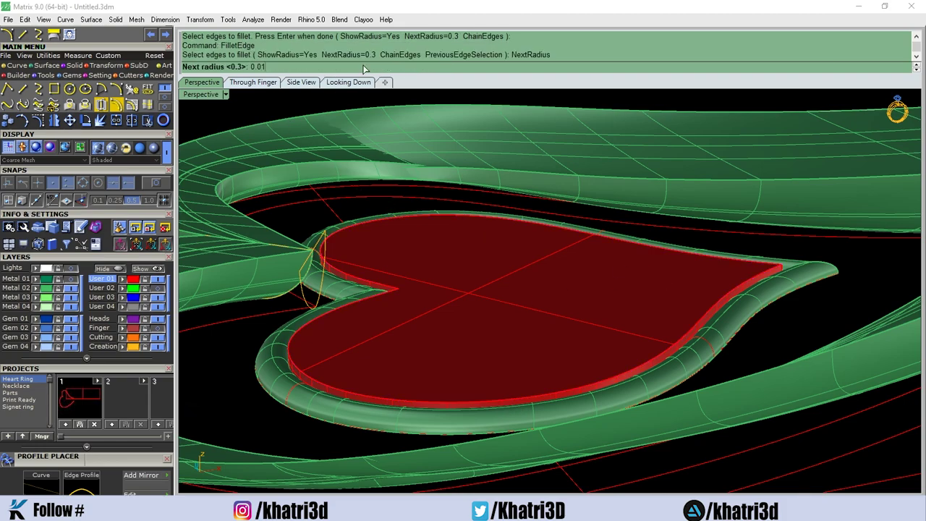
key("Return")
left_click(373, 309)
key("Return")
key("Return")
scroll(305, 369, "up", 5)
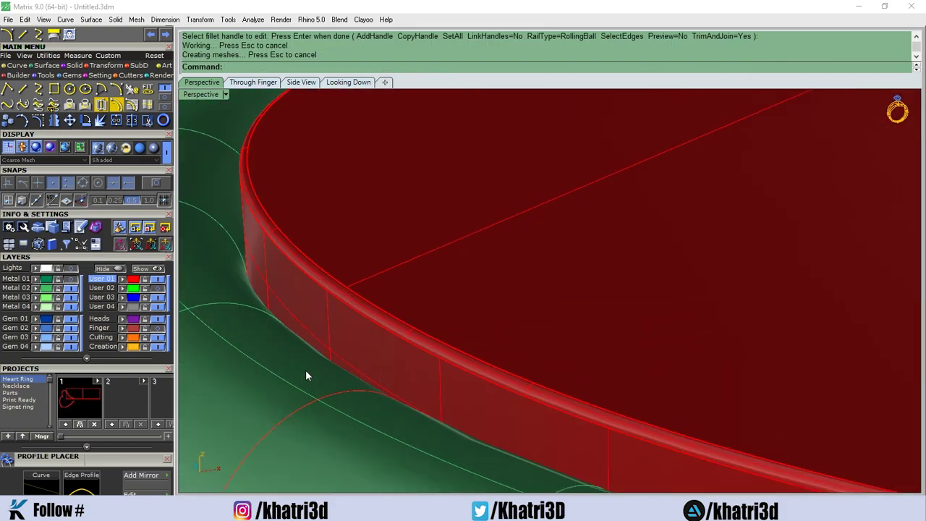
scroll(399, 270, "down", 5)
right_click_drag(399, 271, 385, 283)
Undo a 0.2 fillet and refillet the heart edge with NextRadius 0.15
key("Return")
scroll(366, 308, "up", 2)
left_click(346, 333)
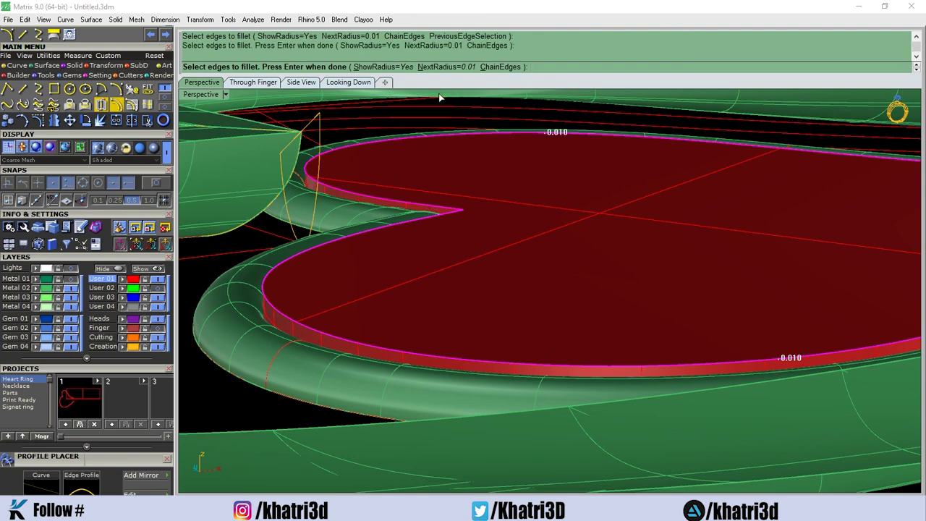
type("0.2")
key("Return")
key("Return")
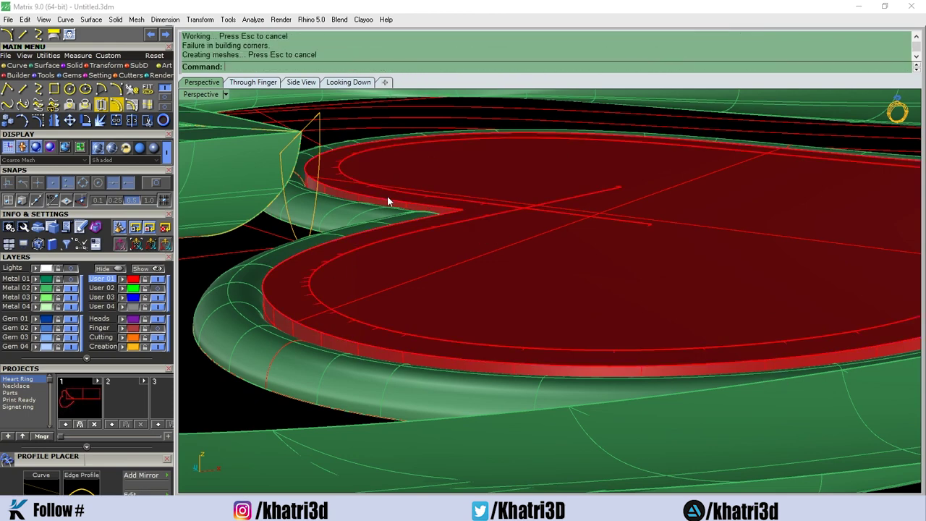
key("ctrl+z")
key("Return")
type("n")
key("Return")
left_click(408, 201)
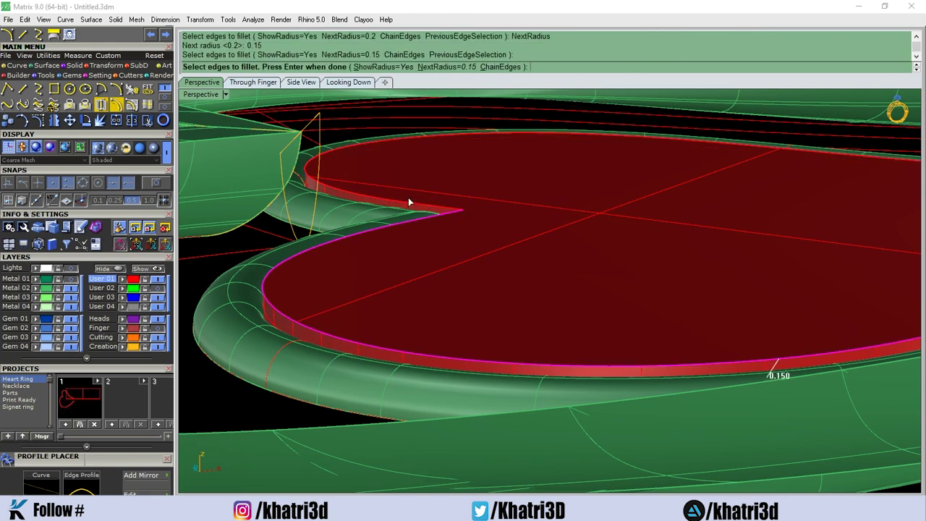
key("Return")
Fill the flat band rectangle beneath the heart strip with a planar surface
key("Return")
right_click_drag(471, 212, 413, 293)
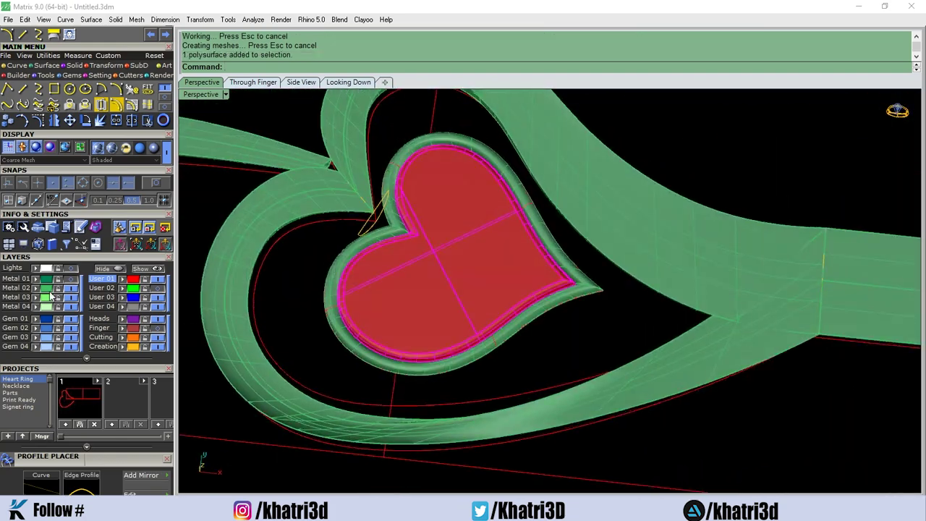
scroll(367, 244, "down", 5)
mouse_move(367, 244)
right_mouse_down()
mouse_move(478, 325)
mouse_move(362, 289)
mouse_move(420, 334)
mouse_move(197, 272)
right_mouse_up()
type("srf")
key("Return")
scroll(476, 323, "up", 5)
left_click(420, 334)
Group the heart strip pieces, locking the ring band cylinder during selection, then unlock it
key("Escape")
left_click(164, 330)
right_click_drag(434, 326, 683, 291)
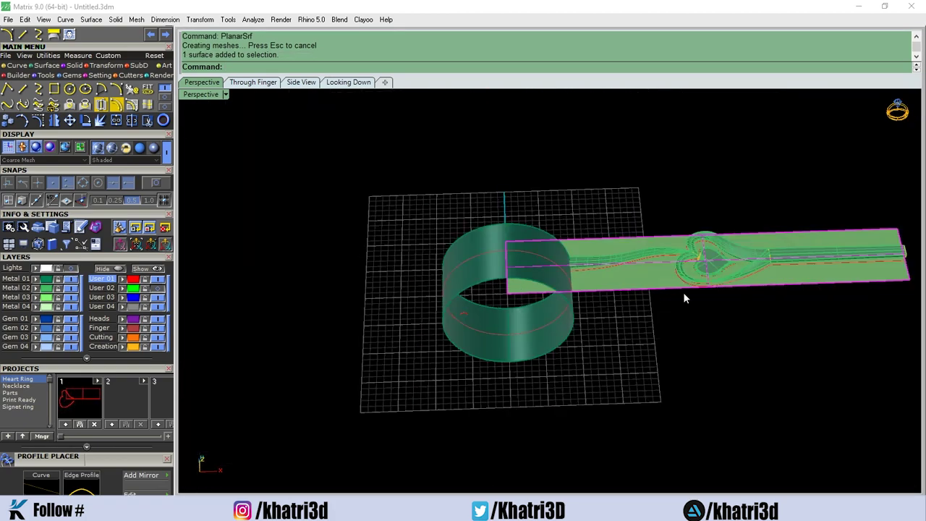
left_click(345, 228)
key("ctrl+l")
key("ctrl+a")
key("ctrl+g")
scroll(277, 331, "up", 3)
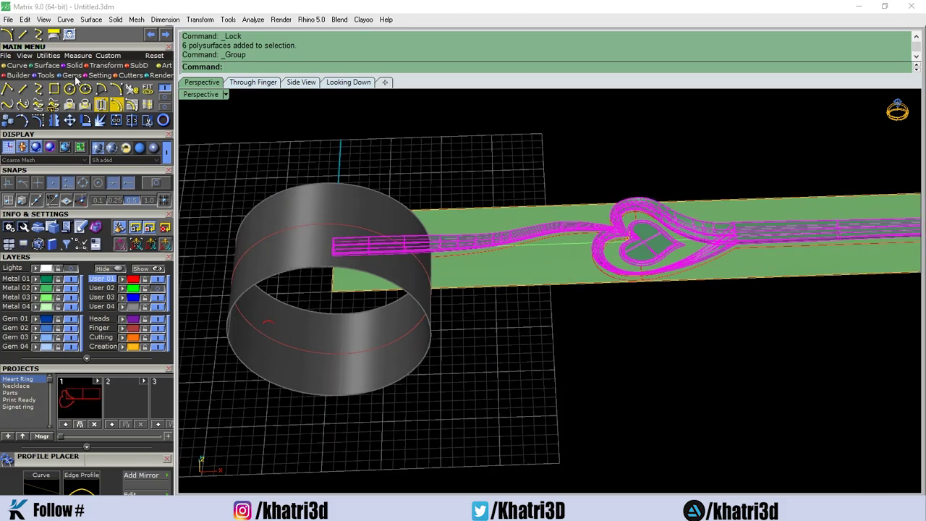
right_click(149, 230)
mouse_move(614, 264)
right_mouse_down()
mouse_move(606, 240)
mouse_move(467, 249)
mouse_move(559, 262)
right_mouse_up()
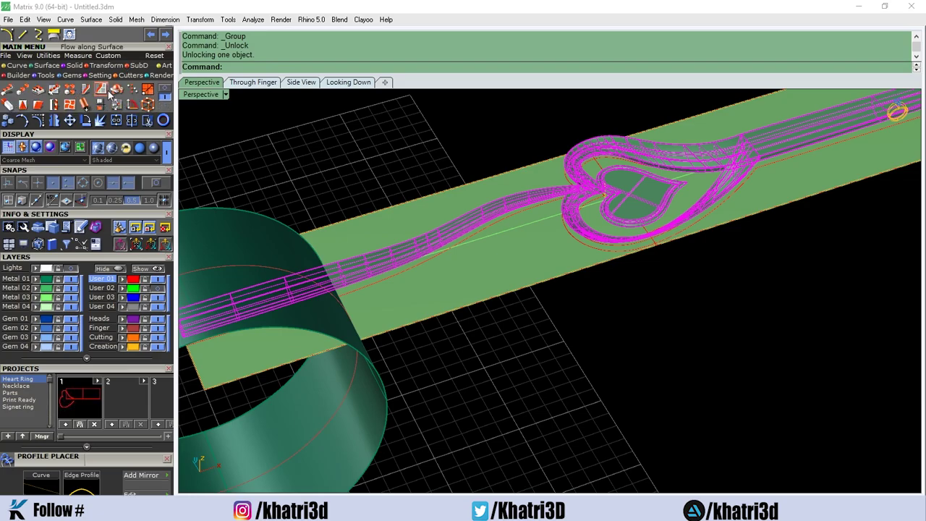
Try flowing and rotating the strip in Through Finger view, undoing and cancelling each attempt
left_click(108, 91)
mouse_move(413, 159)
right_mouse_down()
mouse_move(269, 252)
mouse_move(296, 207)
mouse_move(228, 140)
mouse_move(483, 244)
right_mouse_up()
key("ctrl+z")
key("ctrl+Tab")
scroll(449, 228, "down", 3)
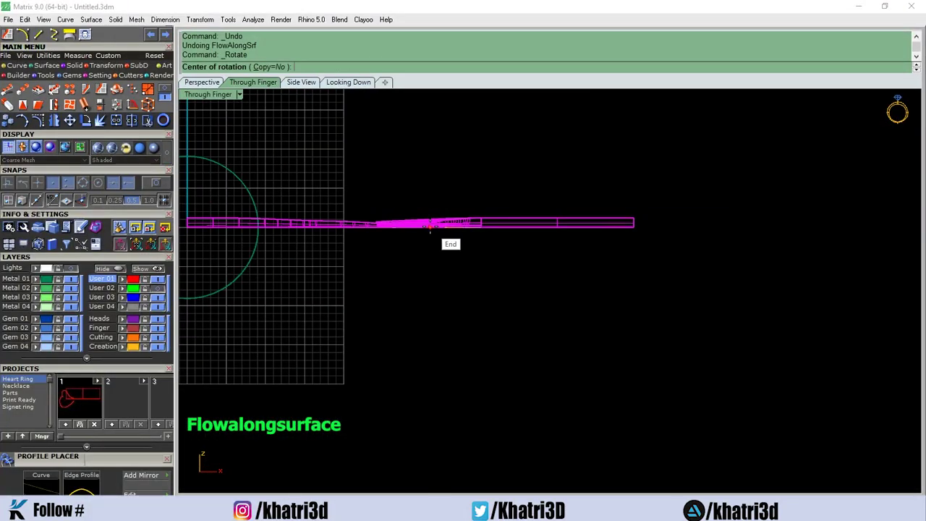
left_click(430, 227)
left_click(430, 148)
key("ctrl+z")
scroll(478, 310, "up", 2)
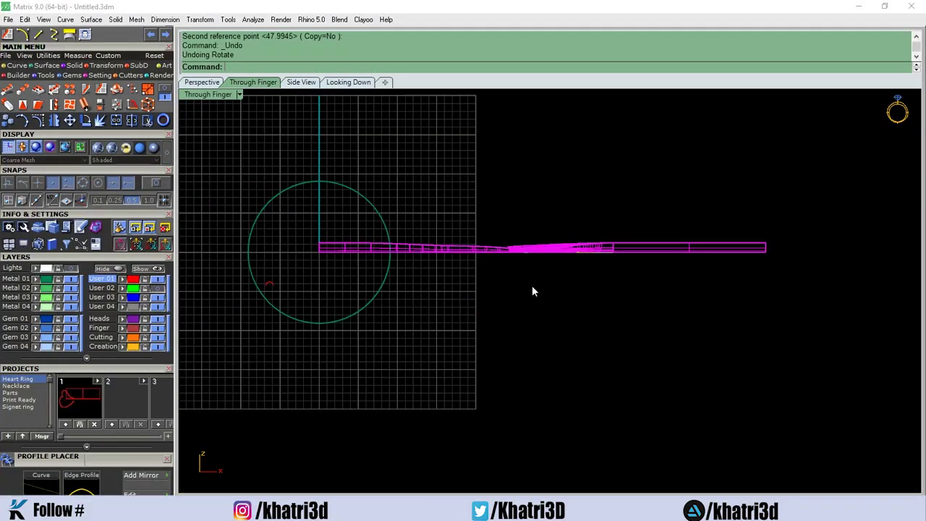
key("Return")
left_click(542, 251)
left_click(523, 141)
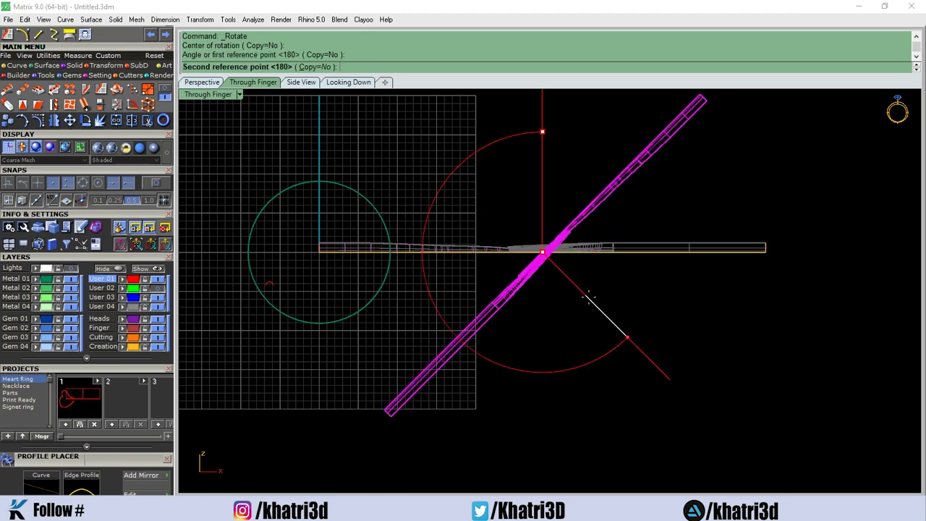
key("Escape")
Test flowing the strip from the flat surface onto the ring cylinder, then undo it
key("ctrl+Tab")
left_click(116, 120)
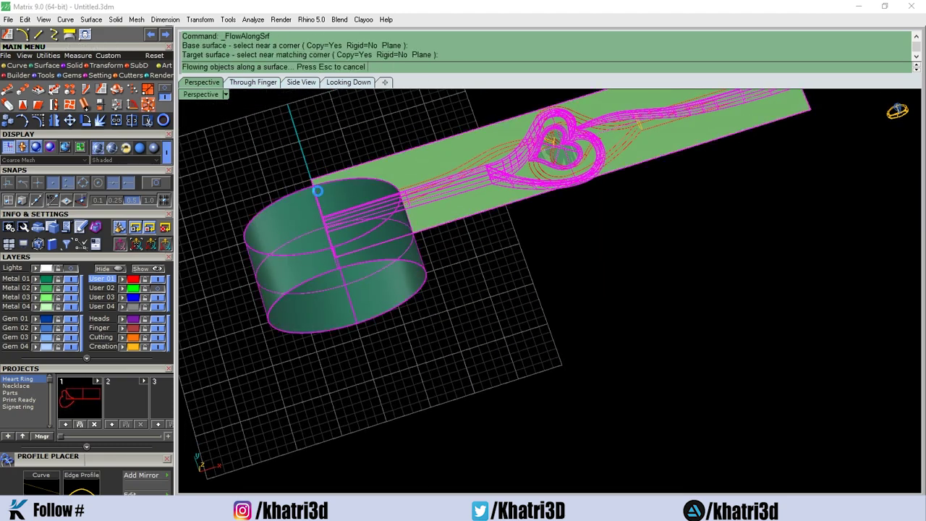
left_click(316, 191)
right_click_drag(364, 284, 335, 152)
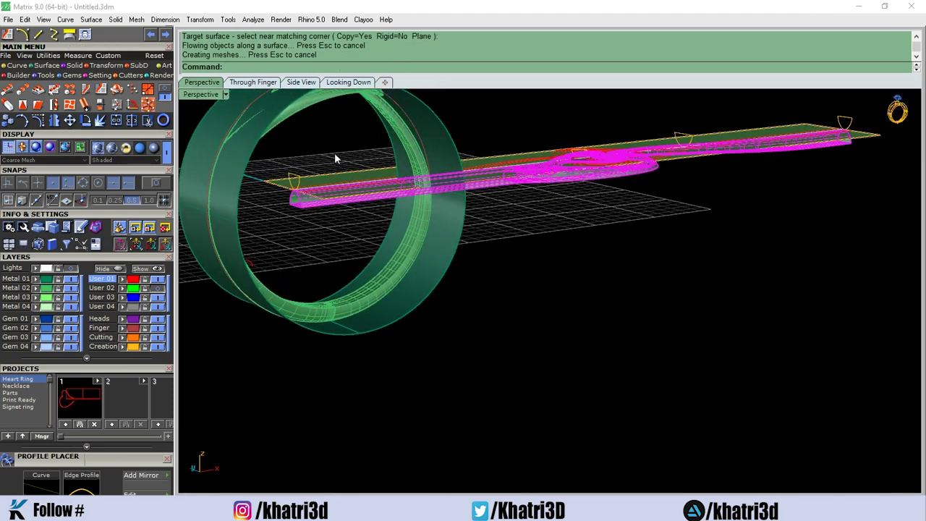
key("ctrl+z")
key("Return")
key("Escape")
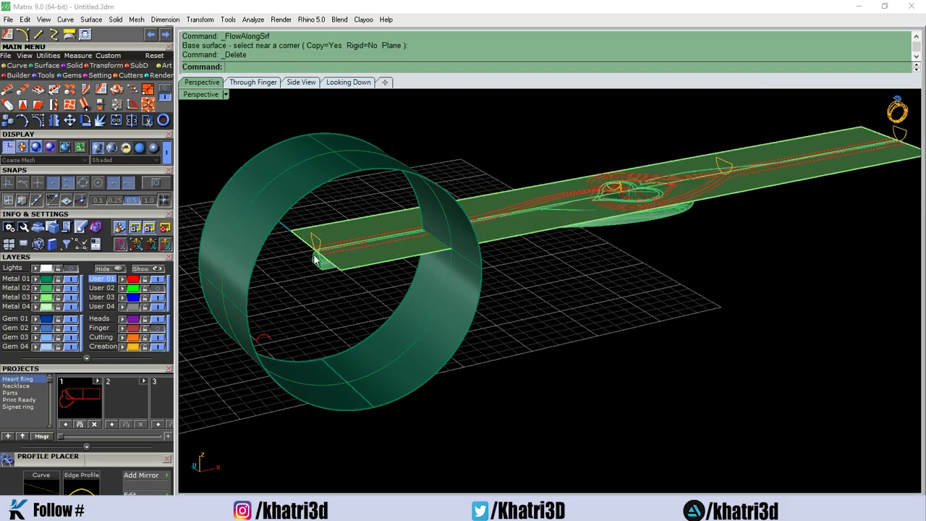
left_click(317, 265)
left_click(290, 238)
left_click(365, 217)
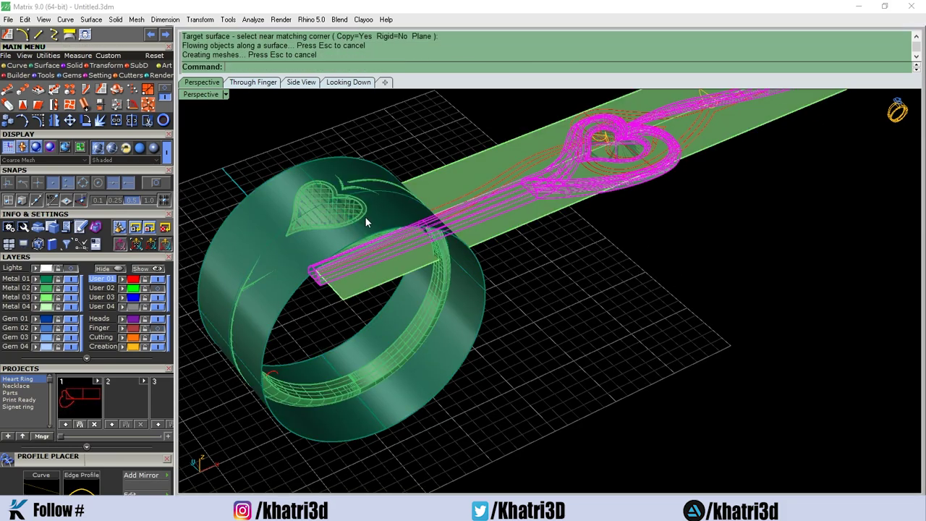
key("ctrl+Tab")
key("ctrl+z")
key("ctrl+Tab")
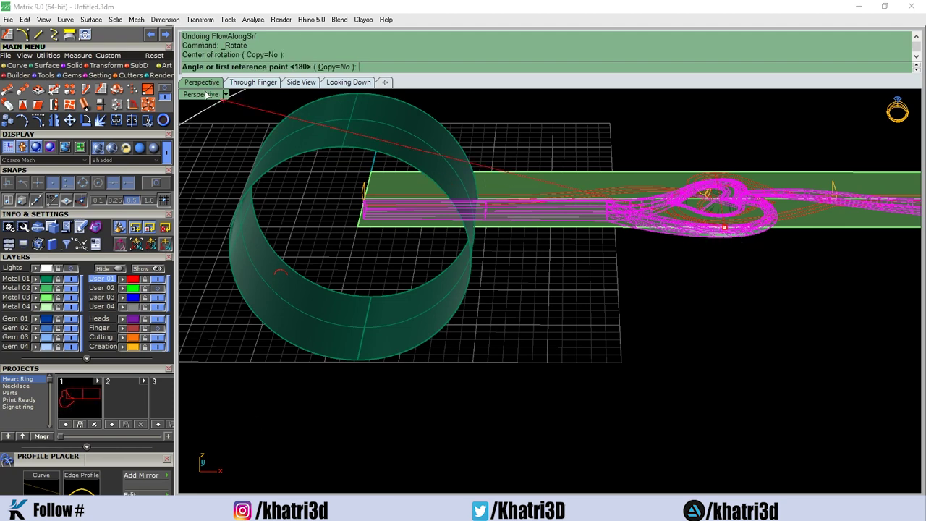
Delete the leftover heart curves
right_click_drag(210, 99, 742, 253)
key("Return")
right_click_drag(715, 285, 303, 44)
key("Delete")
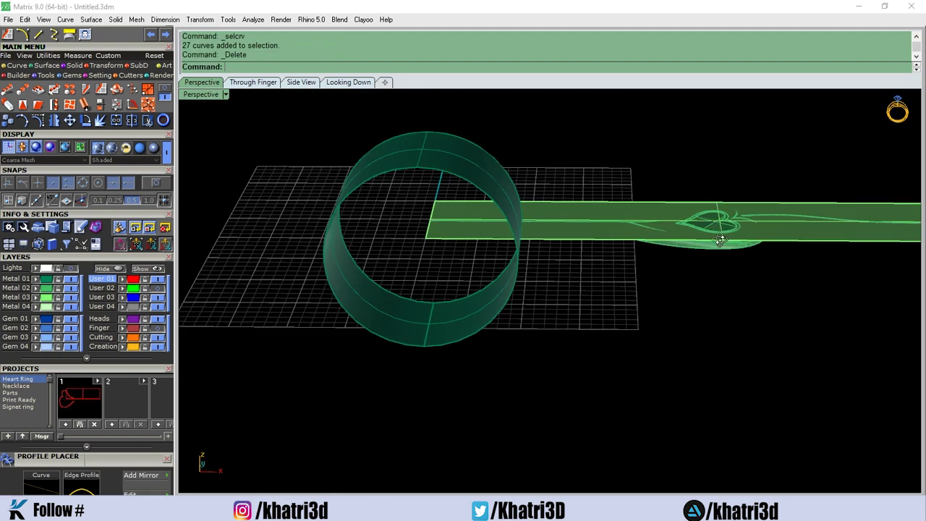
Rotate the six grouped strip pieces 180° in the Through Finger view
key("ctrl+a")
left_click(253, 82)
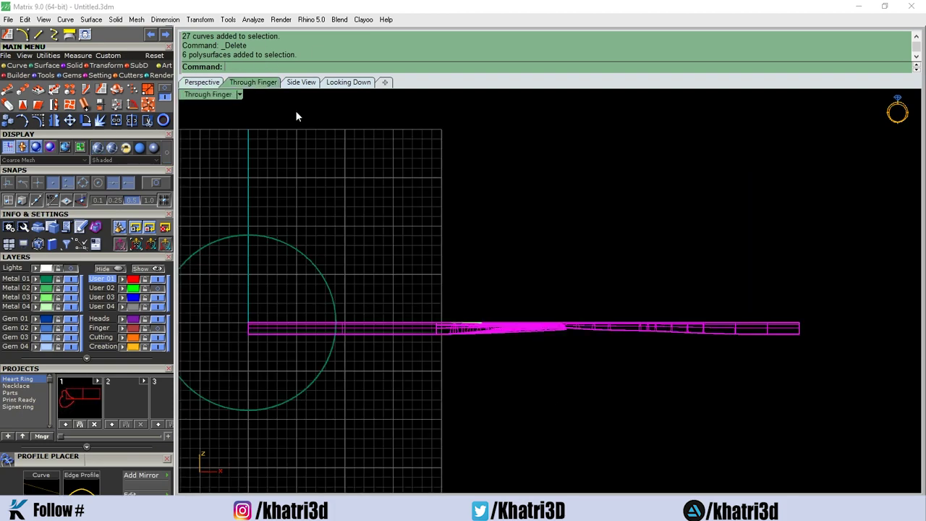
left_click(202, 82)
key("Return")
left_click(277, 82)
left_click(508, 150)
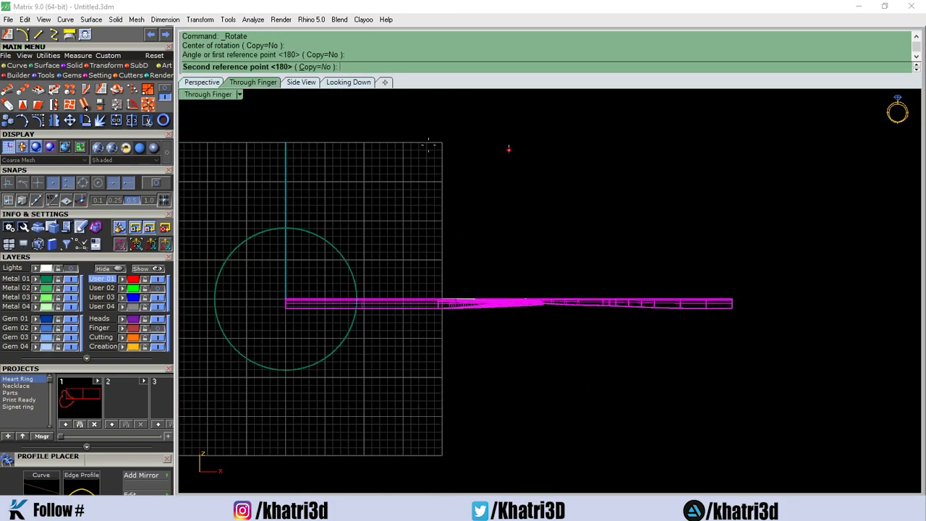
left_click(507, 354)
left_click(202, 82)
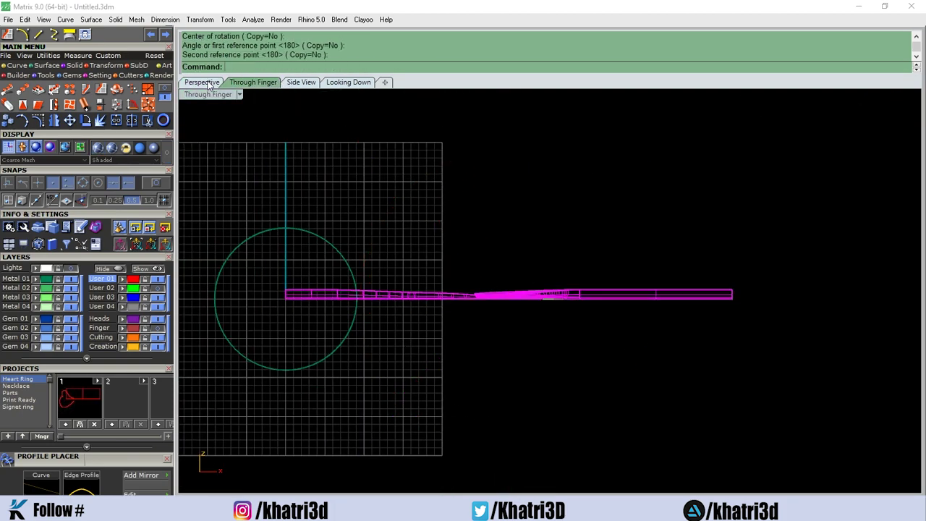
key("Escape")
Flow the strip onto the ring cylinder and delete the flat strip leftovers
mouse_move(546, 249)
right_mouse_down()
mouse_move(523, 206)
mouse_move(435, 247)
mouse_move(558, 207)
right_mouse_up()
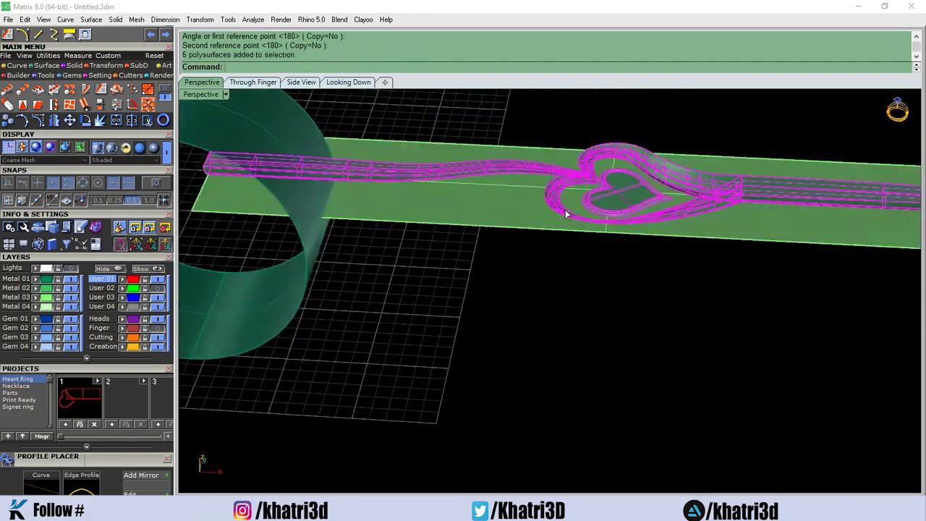
left_click(323, 198)
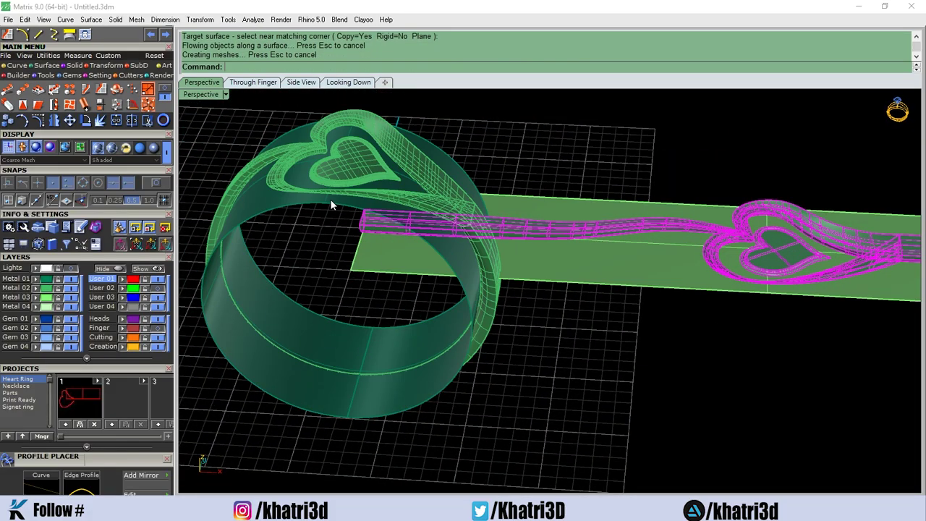
mouse_move(330, 199)
right_mouse_down()
mouse_move(595, 145)
mouse_move(408, 109)
mouse_move(520, 193)
right_mouse_up()
left_click(601, 233)
left_click_drag(790, 280, 592, 140)
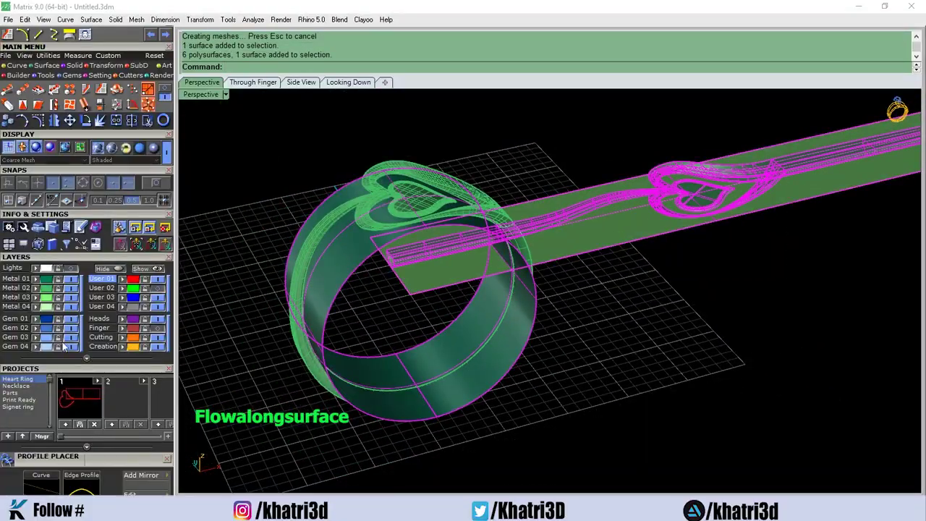
key("Delete")
Inspect the upright heart ring from several angles, then start FilletEdge on its edges
mouse_move(447, 301)
right_mouse_down()
mouse_move(276, 259)
mouse_move(519, 270)
right_mouse_up()
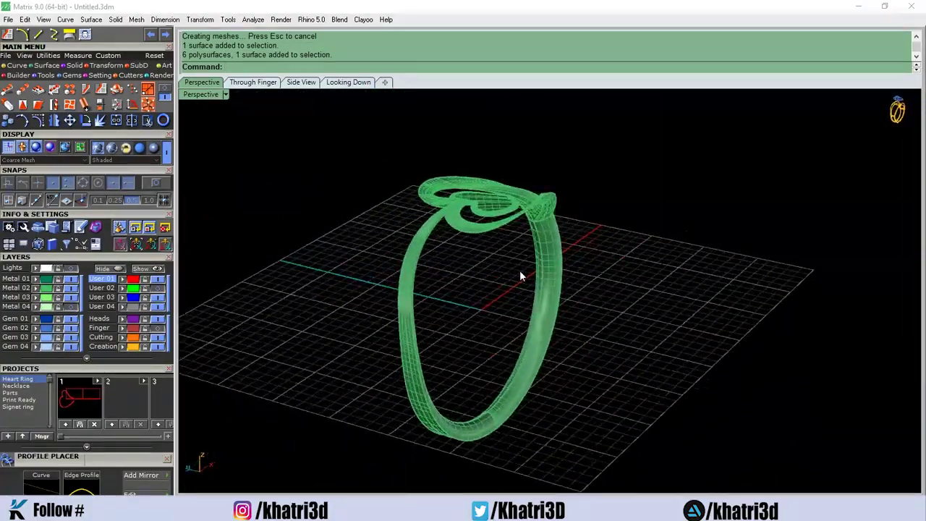
scroll(519, 270, "up", 3)
scroll(395, 300, "up", 3)
right_click_drag(395, 300, 383, 223)
key("ctrl+a")
scroll(384, 223, "up", 2)
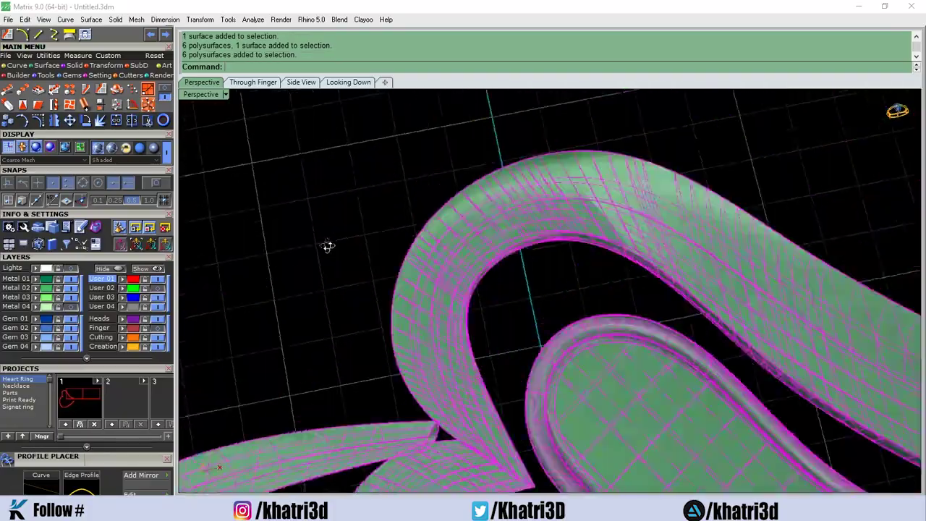
scroll(327, 246, "down", 3)
mouse_move(348, 256)
right_mouse_down()
mouse_move(299, 147)
mouse_move(436, 368)
right_mouse_up()
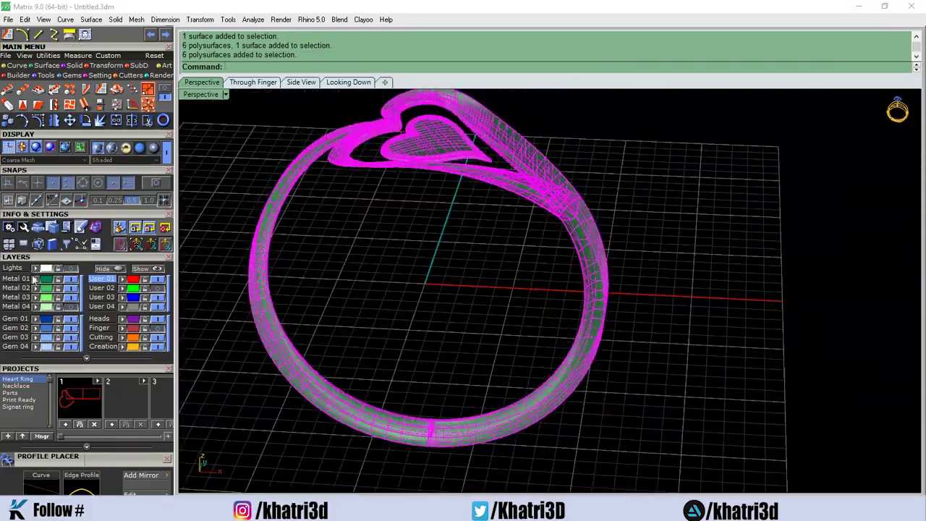
scroll(437, 369, "up", 3)
scroll(426, 337, "up", 3)
scroll(427, 335, "up", 2)
right_click(427, 335)
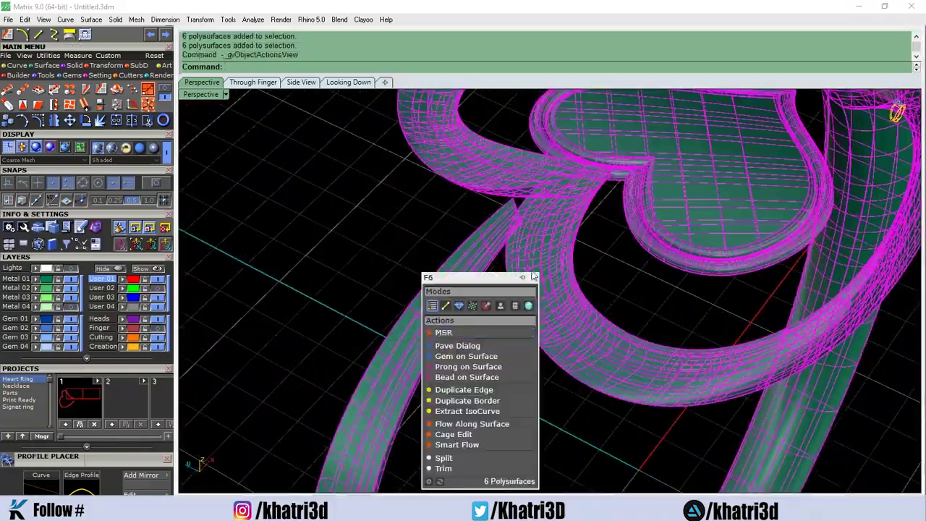
key("Escape")
key("Escape")
scroll(416, 189, "down", 4)
mouse_move(416, 189)
right_mouse_down()
mouse_move(389, 192)
mouse_move(471, 181)
mouse_move(419, 378)
mouse_move(436, 277)
mouse_move(451, 324)
mouse_move(437, 120)
right_mouse_up()
type("filletedge")
key("Return")
Fillet the ring band's edges at a 0.1 radius, then view the heart head up close
left_click(371, 330)
key("Return")
key("Return")
scroll(413, 262, "up", 3)
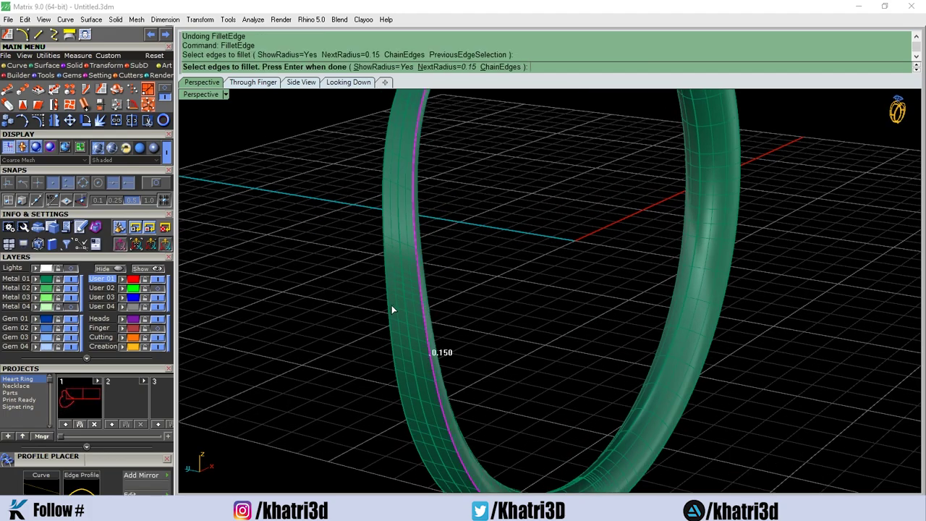
right_click_drag(430, 294, 509, 261)
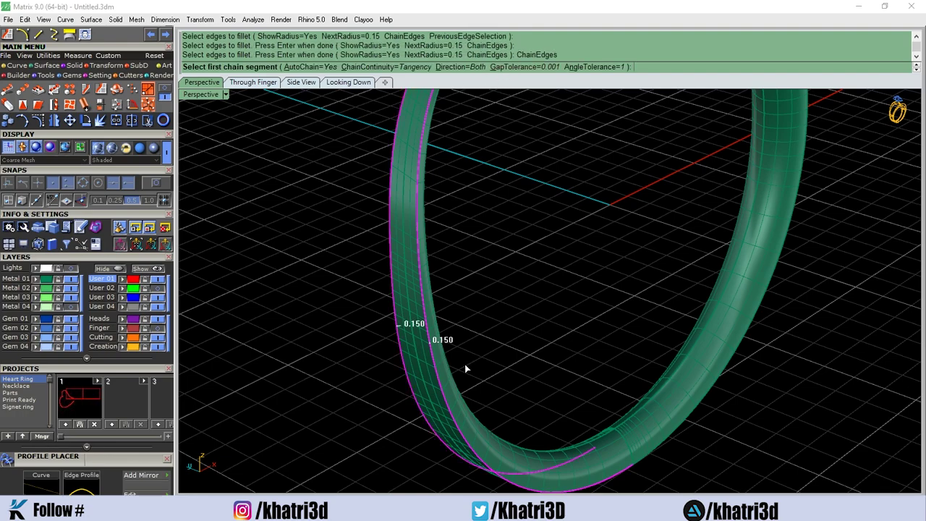
right_click_drag(465, 369, 637, 424)
left_click(637, 424)
key("Return")
mouse_move(496, 448)
right_mouse_down()
mouse_move(530, 357)
mouse_move(477, 351)
right_mouse_up()
key("Return")
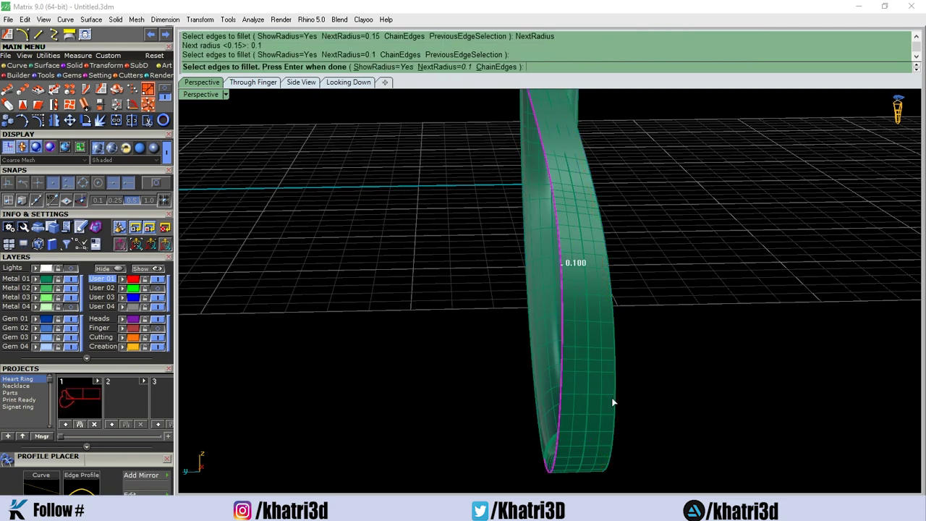
mouse_move(613, 403)
right_mouse_down()
mouse_move(653, 458)
mouse_move(472, 465)
right_mouse_up()
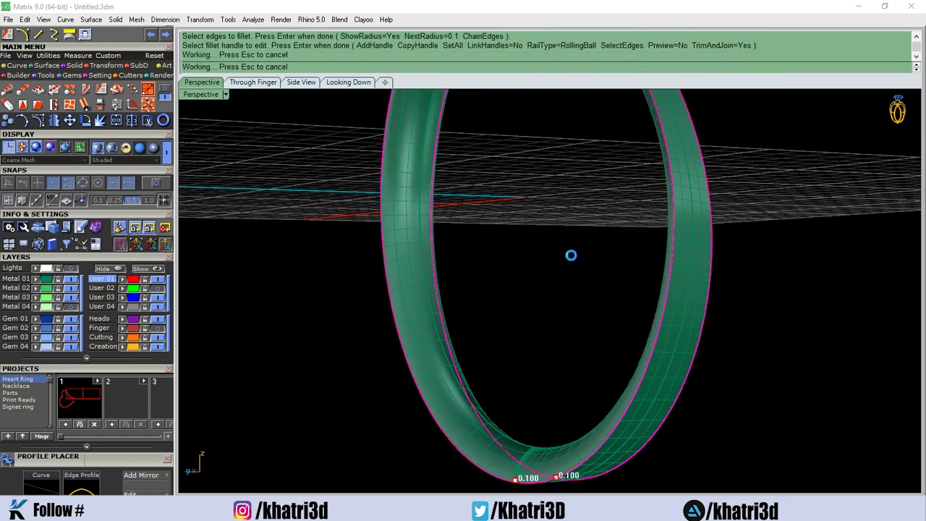
right_click_drag(571, 255, 463, 407)
scroll(496, 268, "up", 3)
Duplicate the band's cut-end edges with DupEdge into one closed outline
scroll(481, 206, "up", 3)
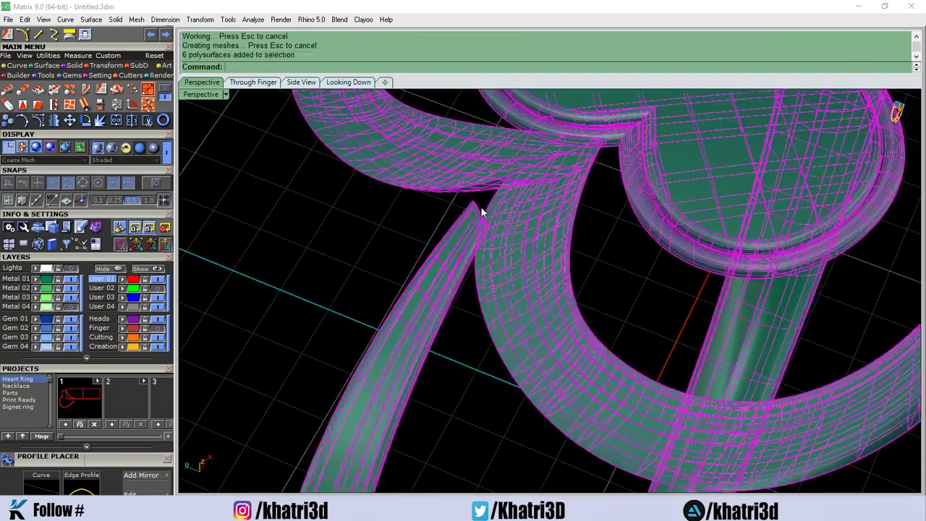
key("Escape")
type("DupEdge")
key("Return")
left_click(463, 209)
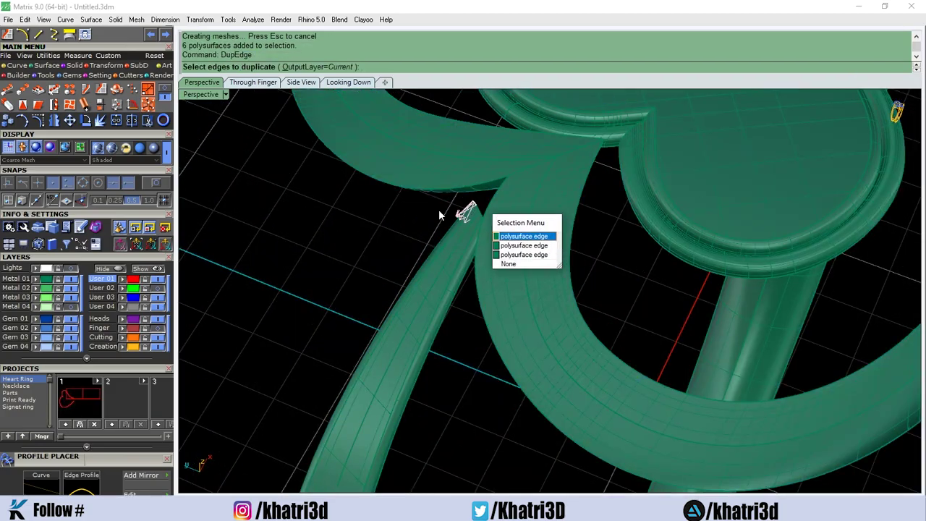
left_click(524, 236)
scroll(380, 231, "down", 5)
right_click_drag(379, 231, 555, 295)
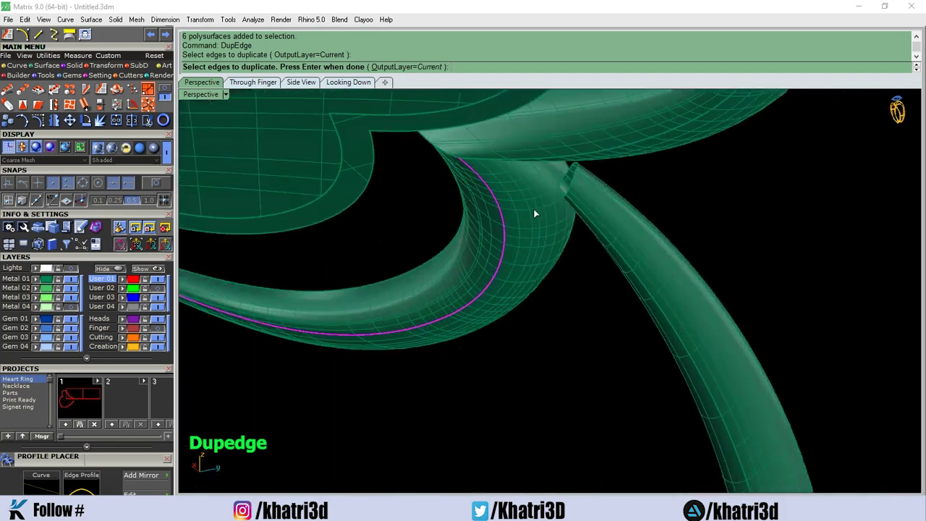
right_click_drag(488, 336, 662, 327)
key("Return")
key("Return")
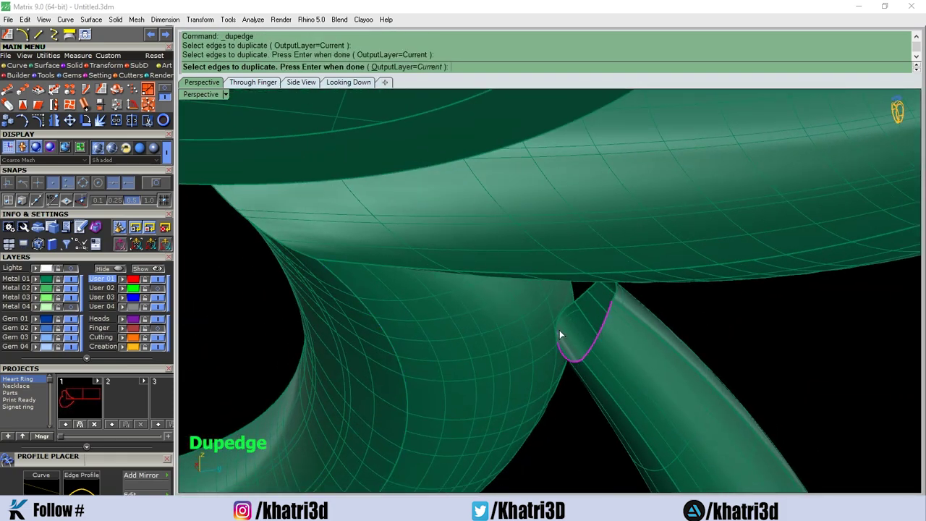
key("Return")
scroll(447, 308, "down", 5)
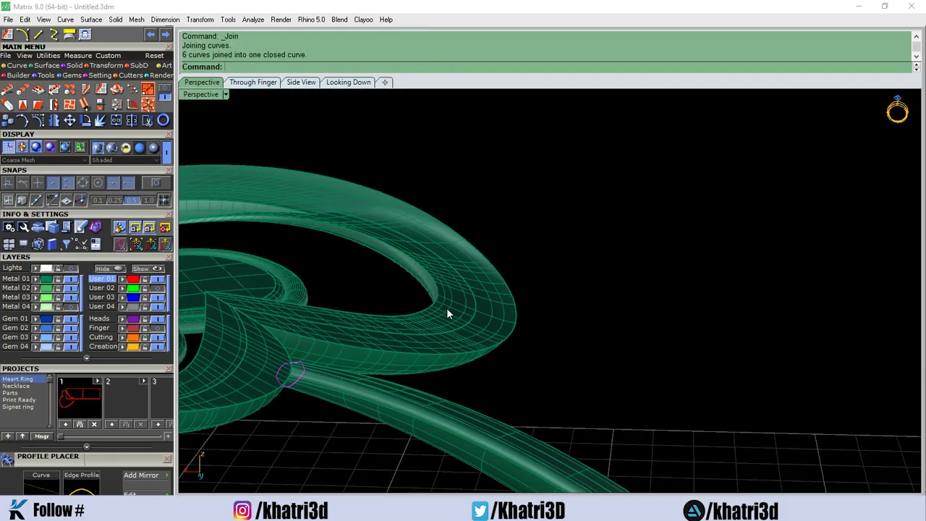
right_click_drag(447, 307, 365, 371)
Extrude the closed outline into a small solid in the Looking Down view
key("Escape")
left_click(351, 81)
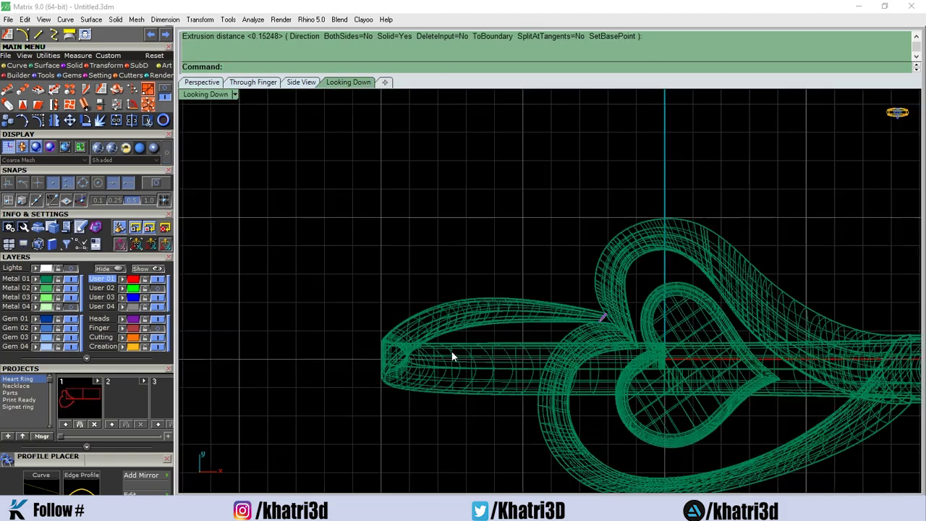
scroll(463, 348, "up", 3)
left_click(561, 291)
left_click(610, 334)
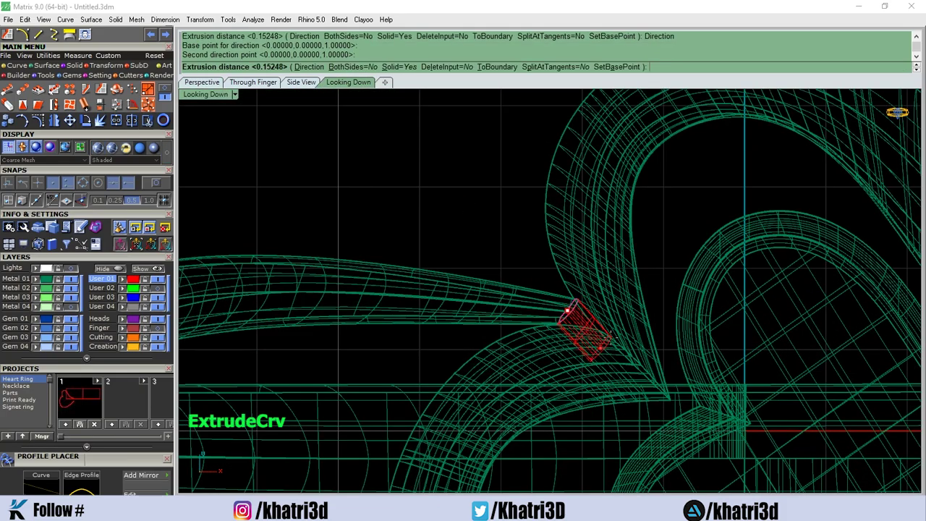
left_click(202, 82)
scroll(368, 325, "up", 3)
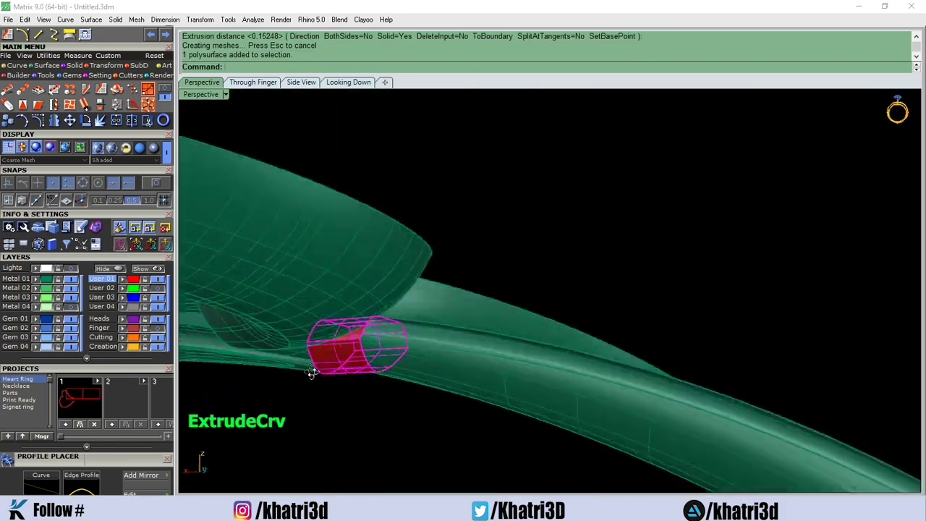
scroll(423, 281, "up", 3)
scroll(423, 281, "down", 5)
scroll(356, 372, "up", 2)
Rotate the extruded piece into the shank junction below the heart
left_click(330, 345)
left_click(341, 362)
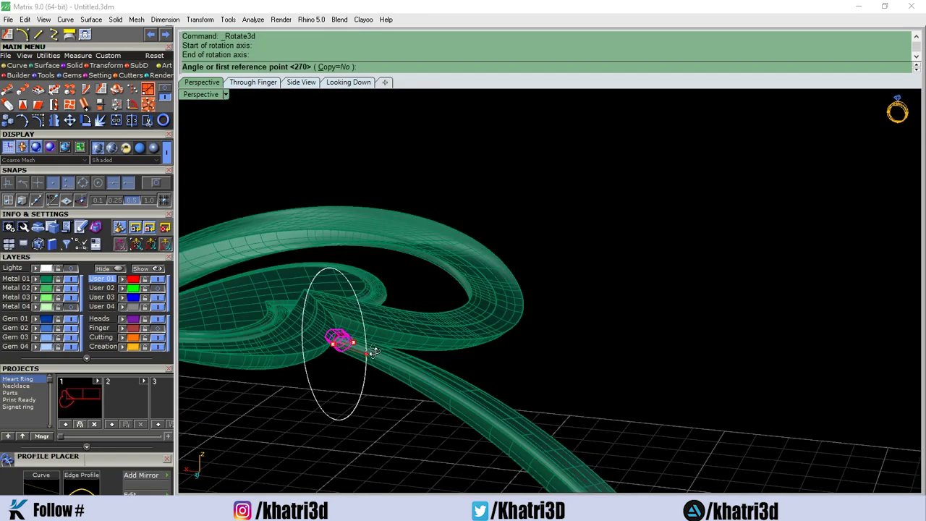
left_click(233, 304)
mouse_move(519, 223)
right_mouse_down()
mouse_move(379, 362)
mouse_move(579, 331)
mouse_move(492, 316)
right_mouse_up()
Select all ring parts and begin placing round gems with Gem on Surface
key("ctrl+a")
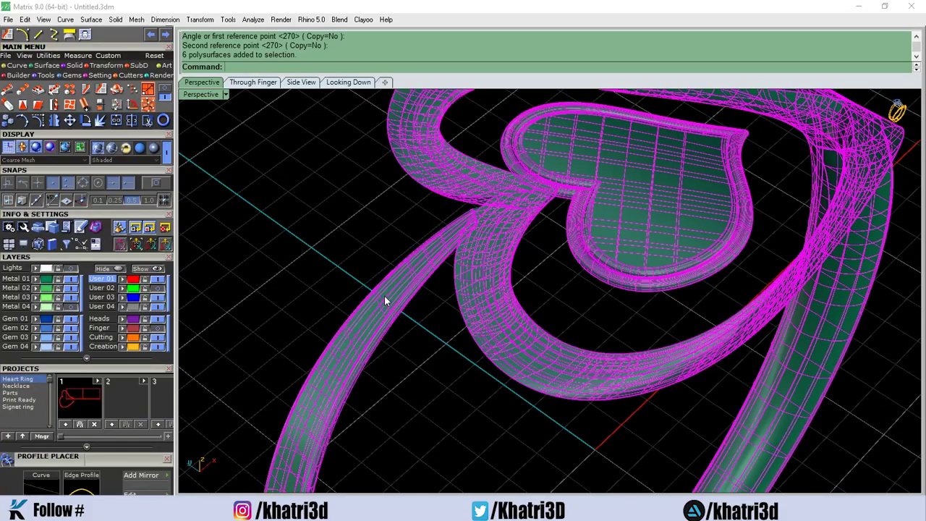
mouse_move(384, 295)
right_mouse_down()
mouse_move(362, 377)
mouse_move(381, 254)
right_mouse_up()
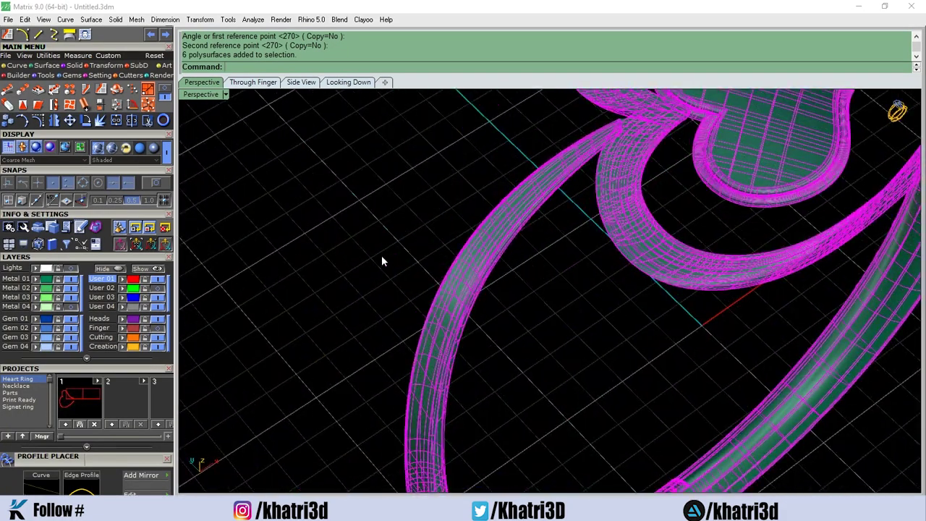
middle_click(381, 262)
left_click(405, 274)
Place the first gem on the band with flipped orientation and 0.2 spacing
right_click_drag(479, 246, 493, 207)
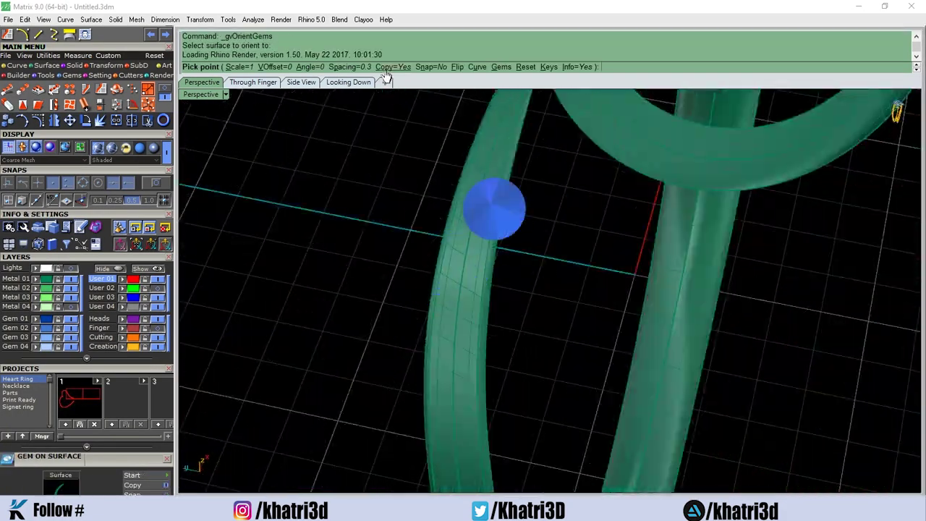
key("f")
scroll(486, 163, "up", 3)
right_click_drag(486, 161, 485, 208)
scroll(485, 208, "down", 2)
left_click(499, 186)
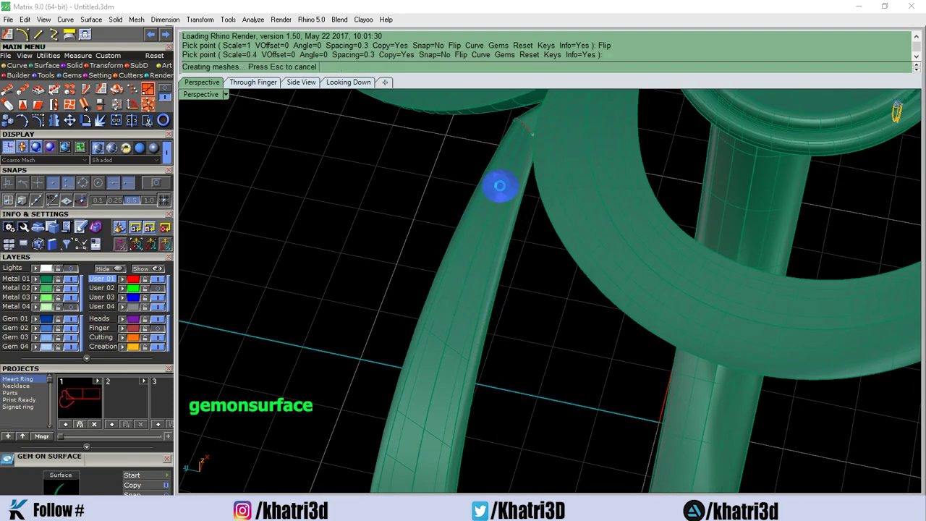
type("s0.2")
key("Return")
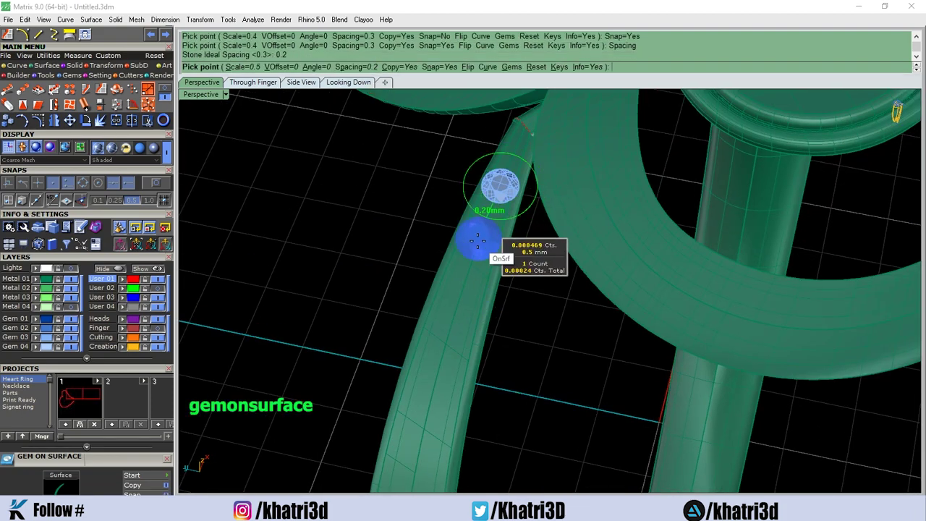
Set five more gems along the band toward its lower end
left_click(477, 242)
left_click(459, 283)
scroll(441, 351, "up", 2)
left_click(403, 254)
scroll(403, 254, "down", 3)
scroll(449, 296, "up", 3)
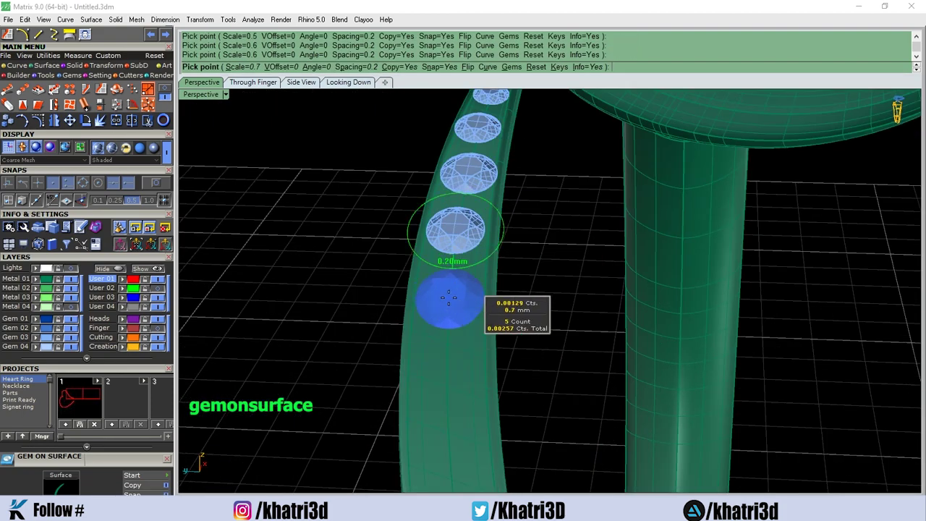
scroll(445, 286, "up", 2)
left_click(435, 266)
scroll(470, 380, "up", 1)
scroll(640, 335, "down", 5)
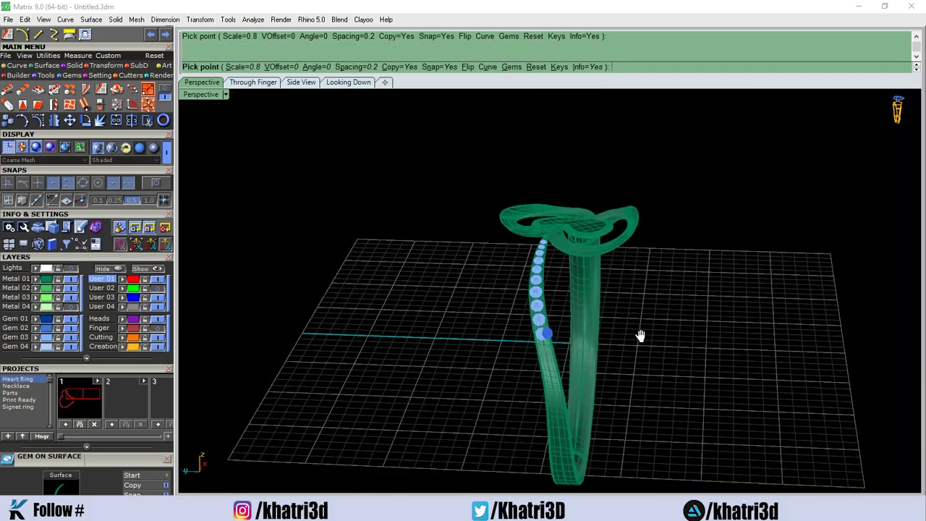
scroll(641, 335, "up", 3)
left_click(588, 348)
scroll(579, 341, "down", 2)
scroll(558, 275, "up", 2)
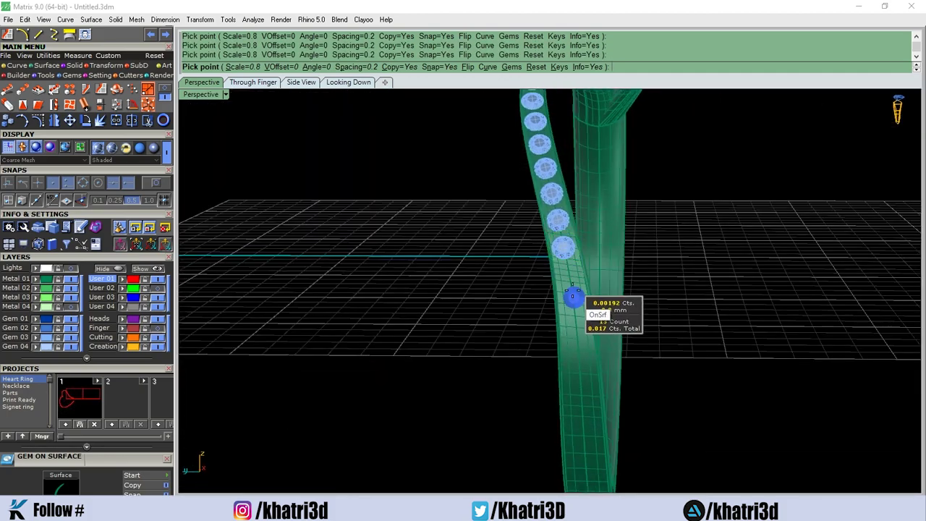
key("Return")
Select three band gems, then place a gem at the heart-loop junction
left_click(560, 296)
left_click(516, 244, "shift")
left_click(517, 343, "shift")
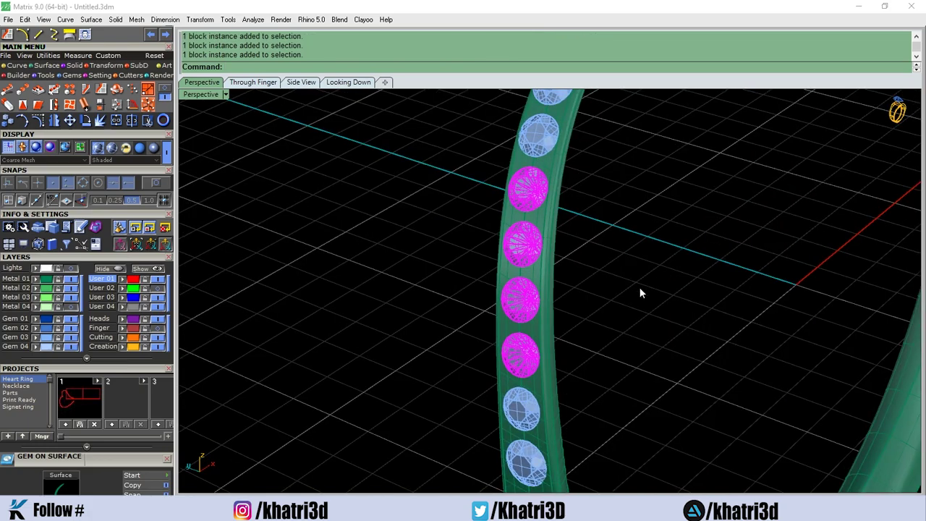
key("Return")
left_click(498, 256)
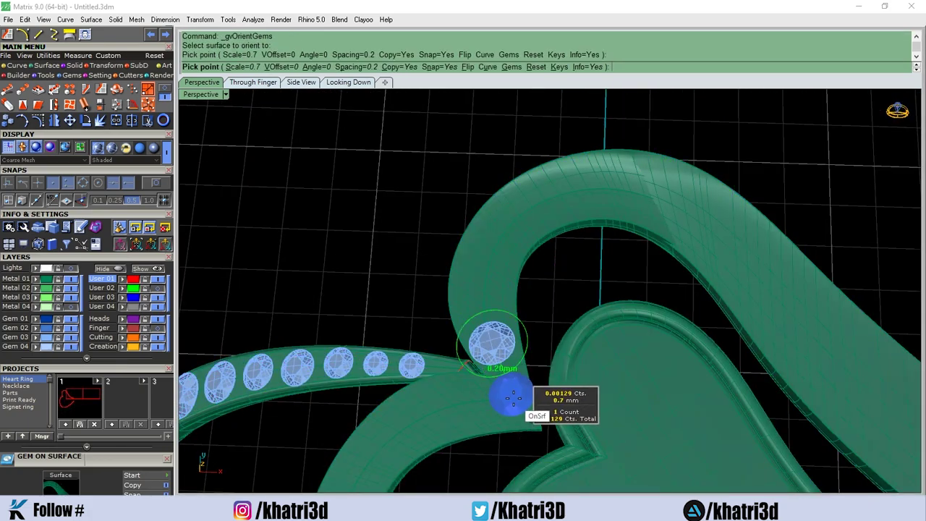
left_click(513, 397)
key("Return")
Place five gems up the heart loop
left_click(485, 290)
left_click(481, 288)
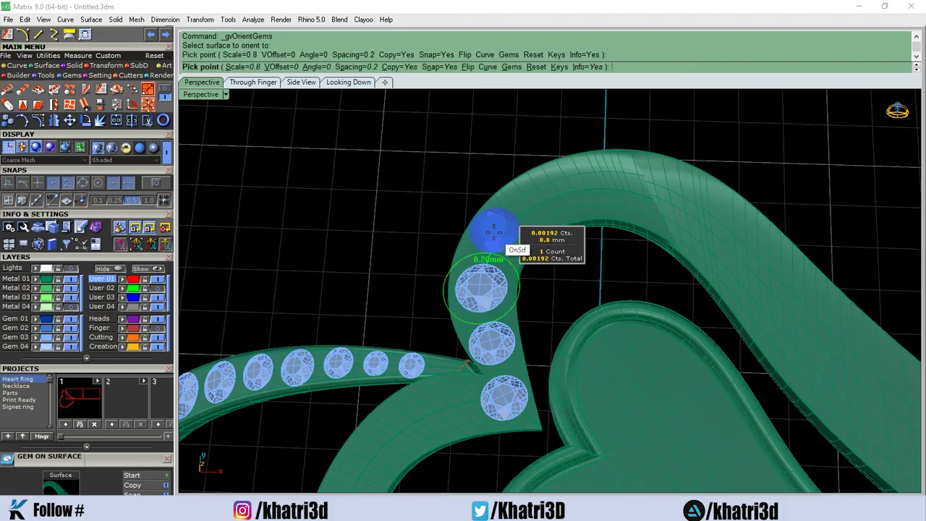
left_click(500, 230)
left_click(555, 194)
left_click(623, 187)
Start gems on the wide band and place one enlarged to 1.2 mm
key("Return")
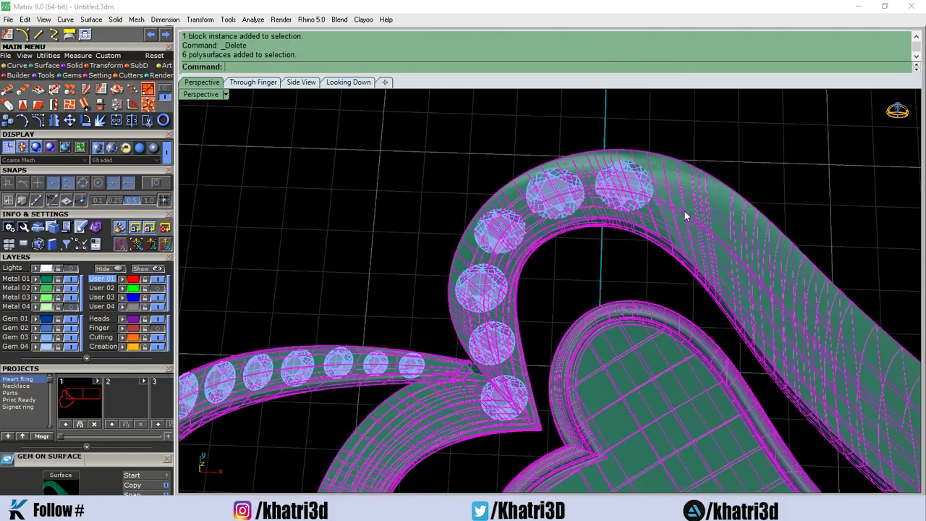
left_click(684, 210)
left_click(467, 67)
left_click(693, 209)
key("Up")
key("Up")
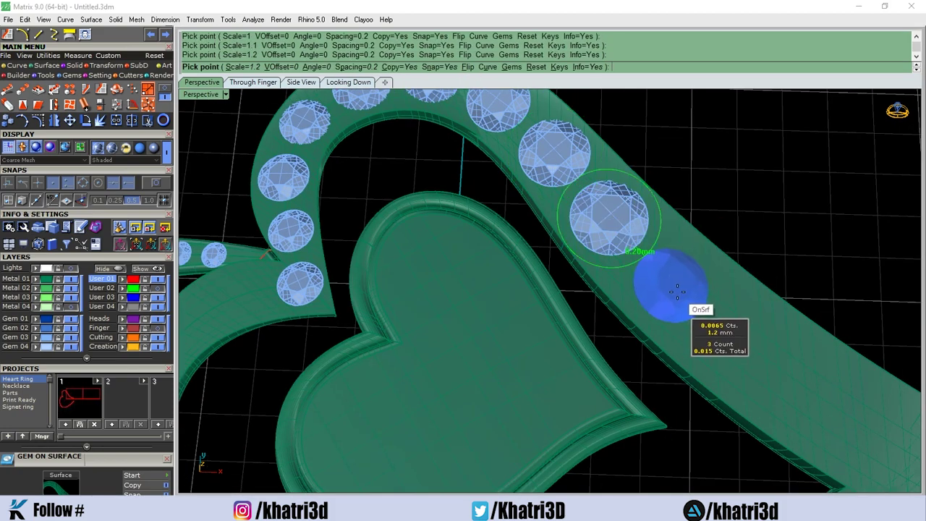
left_click(688, 290)
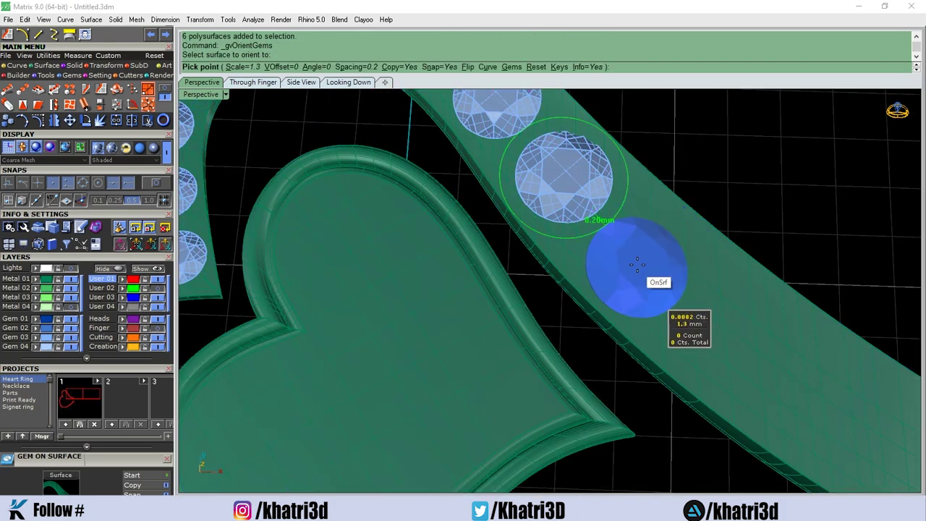
Place gems lower on the wide band, shrinking each one slightly
right_click_drag(734, 331, 681, 294)
scroll(680, 294, "up", 3)
right_click_drag(571, 351, 579, 393)
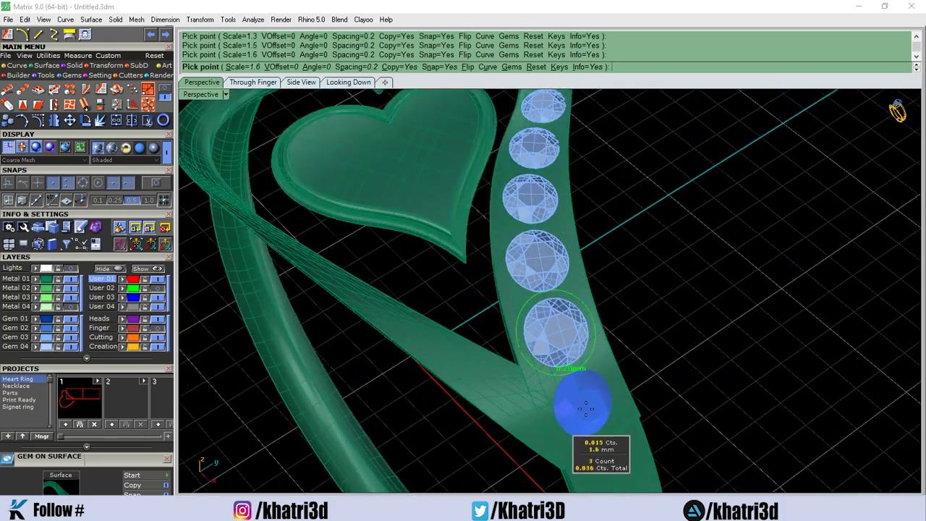
key("Down")
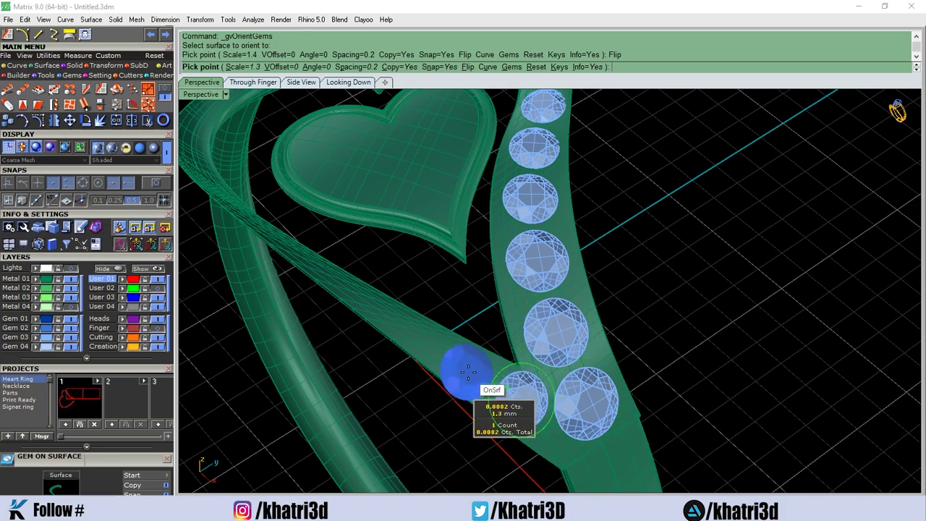
left_click(473, 369)
key("Down")
left_click(426, 343)
key("Down")
key("Down")
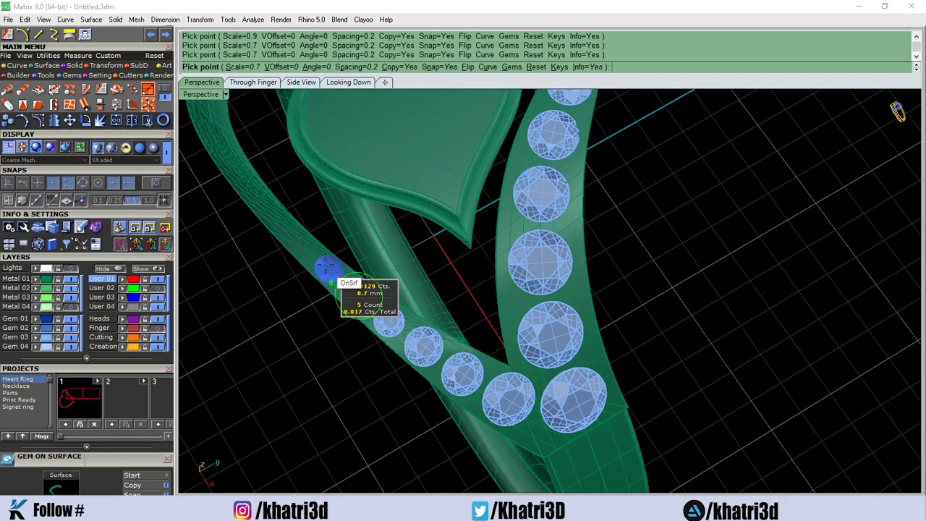
Place three gems along the thin band, adjusting their size
right_click_drag(278, 225, 389, 303)
left_click(331, 269)
key("Up")
left_click(330, 268)
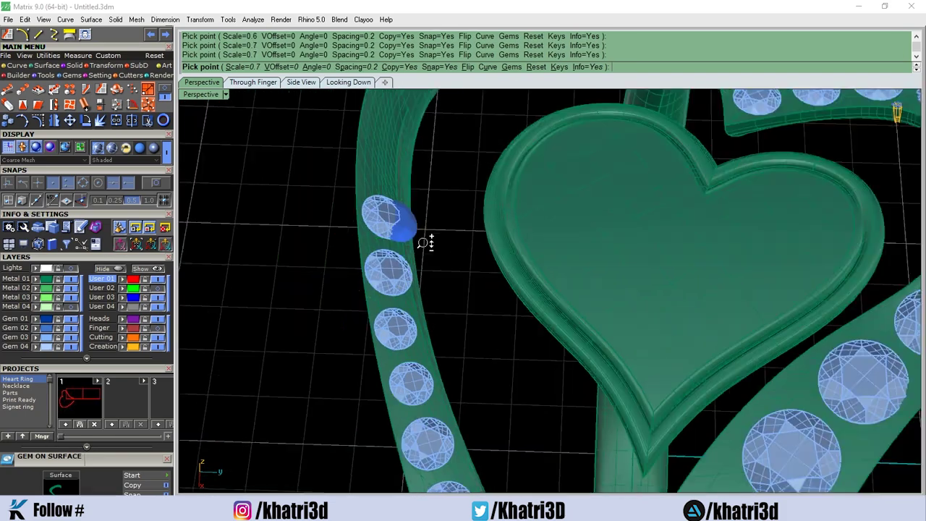
mouse_move(424, 242)
right_mouse_down()
mouse_move(369, 296)
mouse_move(446, 278)
right_mouse_up()
left_click(447, 278)
Place two 0.8 mm stones on the heart band and end placement
key("Up")
right_click_drag(627, 210, 488, 205)
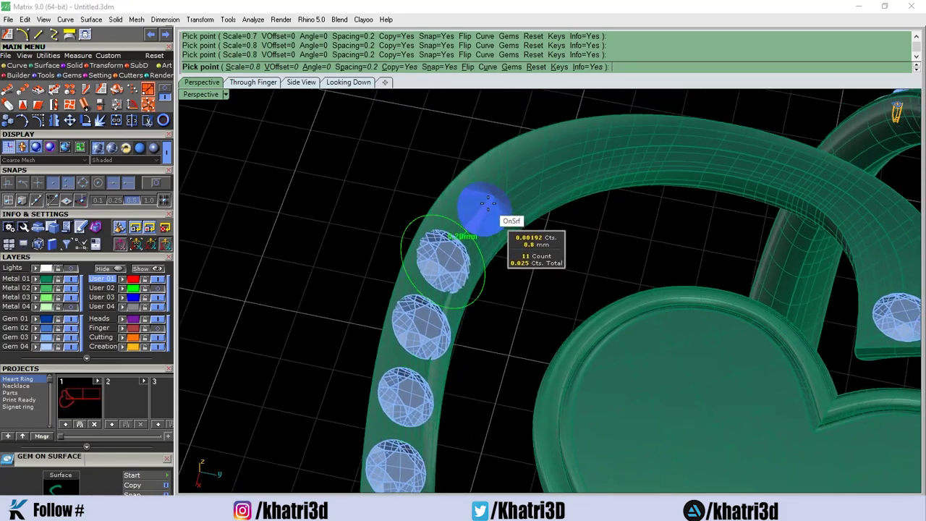
left_click(483, 210)
left_click(542, 176)
right_click_drag(652, 227, 507, 305)
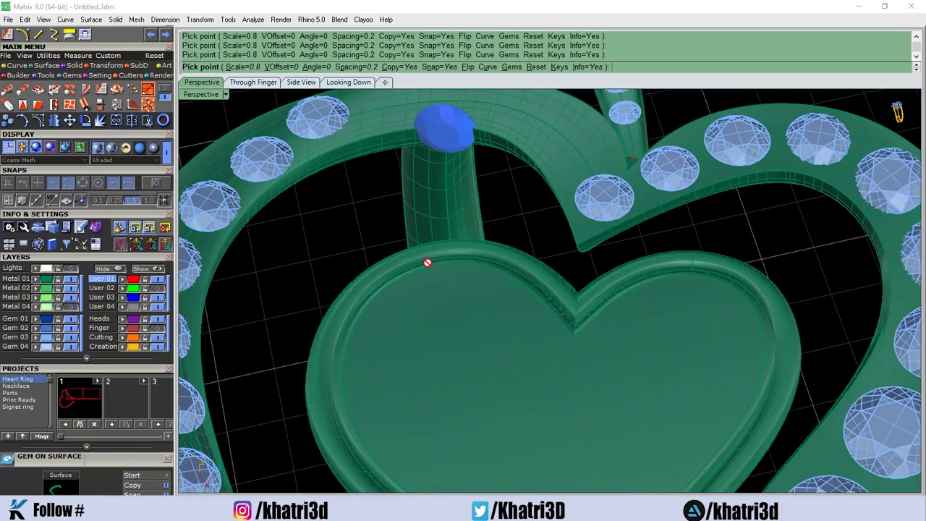
key("Return")
scroll(507, 304, "up", 5)
Restart stone placement at 0.9 mm size and set a stone on the band
key("Return")
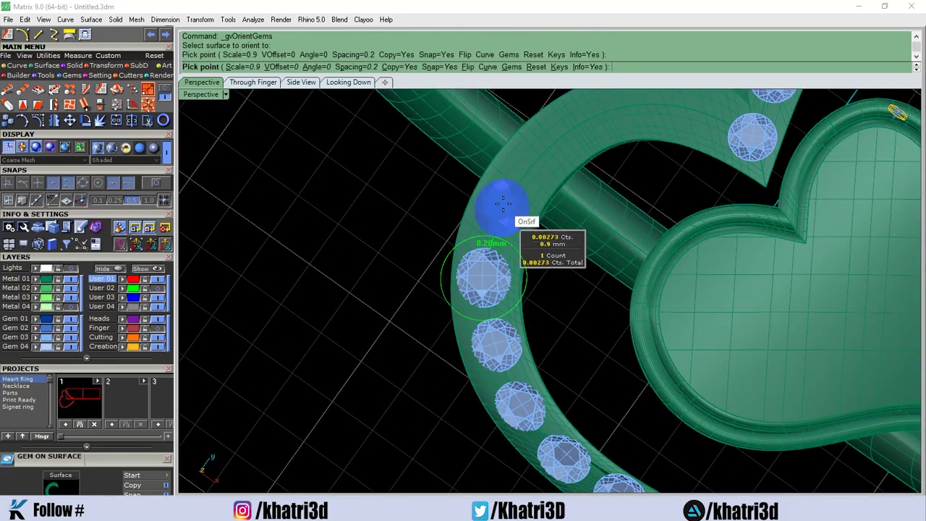
key("Down")
scroll(546, 148, "down", 2)
key("Return")
left_click(480, 250)
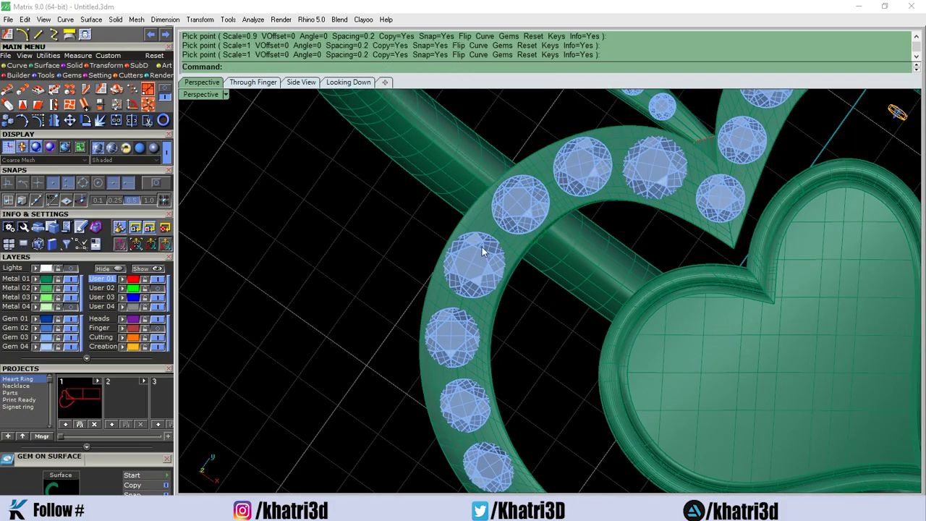
mouse_move(481, 250)
right_mouse_down()
mouse_move(531, 393)
mouse_move(582, 270)
right_mouse_up()
type("0.5")
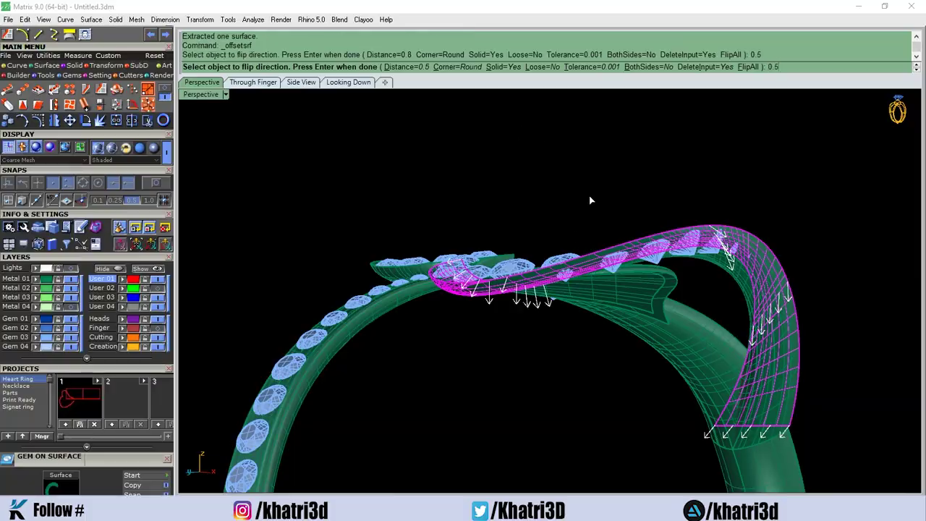
Complete the 0.5 solid offset of the extracted band surface
key("Return")
mouse_move(589, 201)
right_mouse_down()
mouse_move(560, 343)
mouse_move(652, 335)
mouse_move(376, 351)
mouse_move(589, 287)
right_mouse_up()
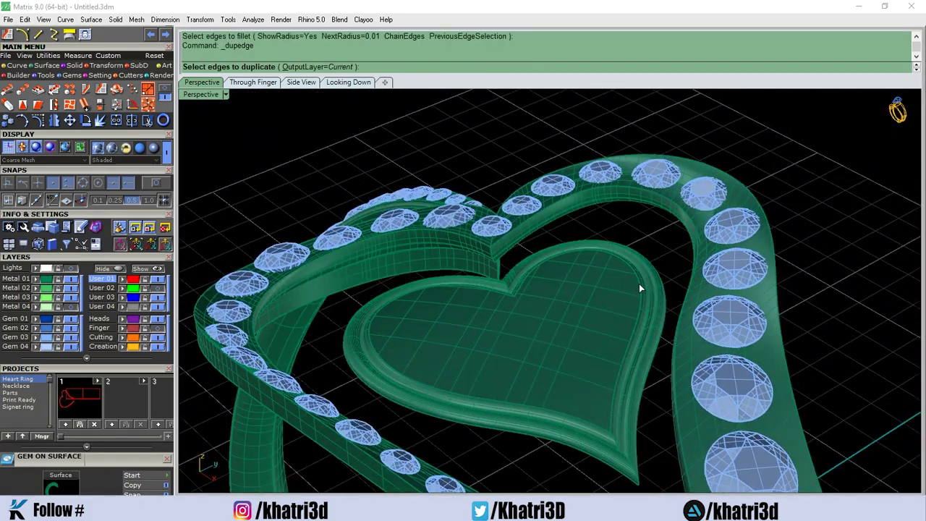
Pick the heart centre's inner top edge and show all hidden objects
left_click(496, 293)
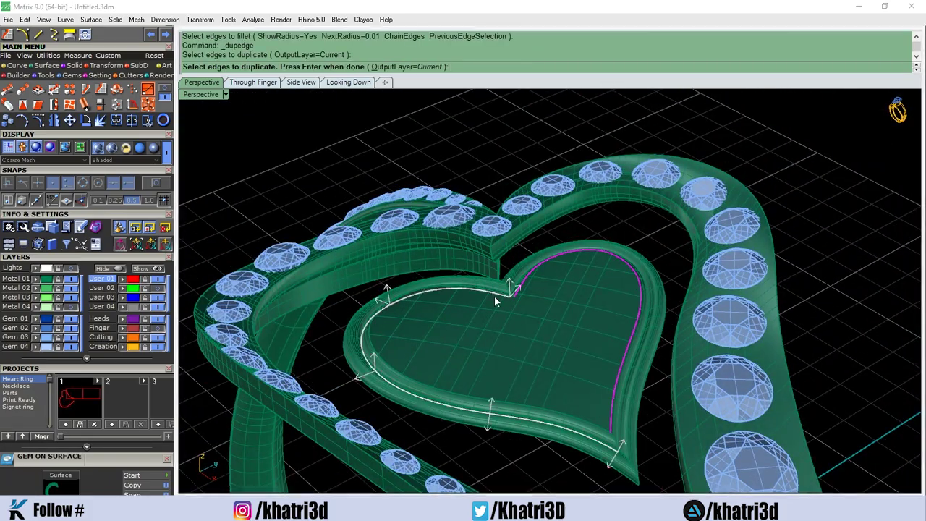
left_click(543, 328)
left_click(348, 82)
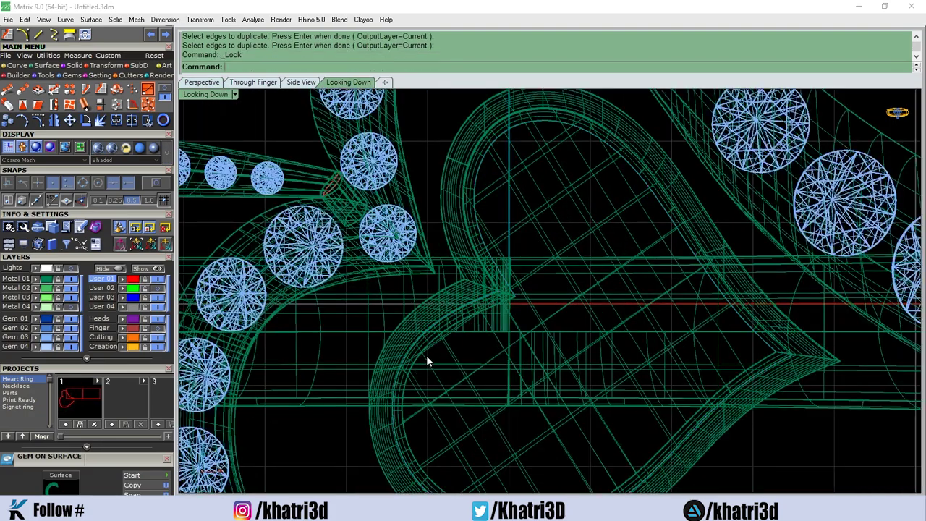
key("ctrl+a")
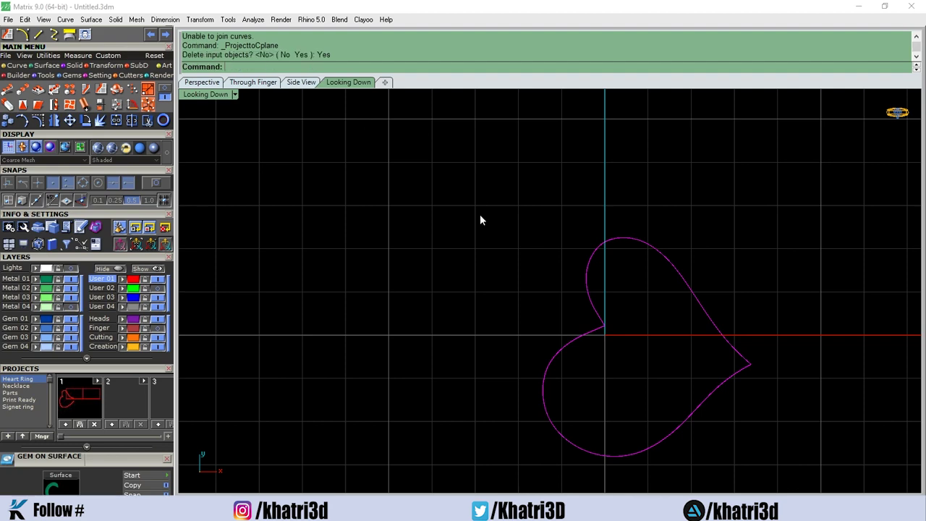
left_click(142, 269)
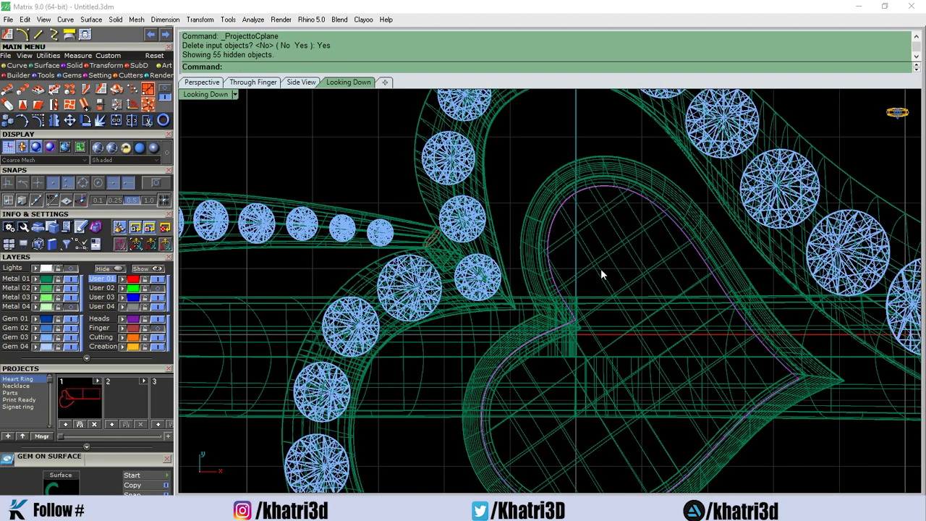
Start a Project, then try locking and hiding objects before undoing
type("Project")
key("Return")
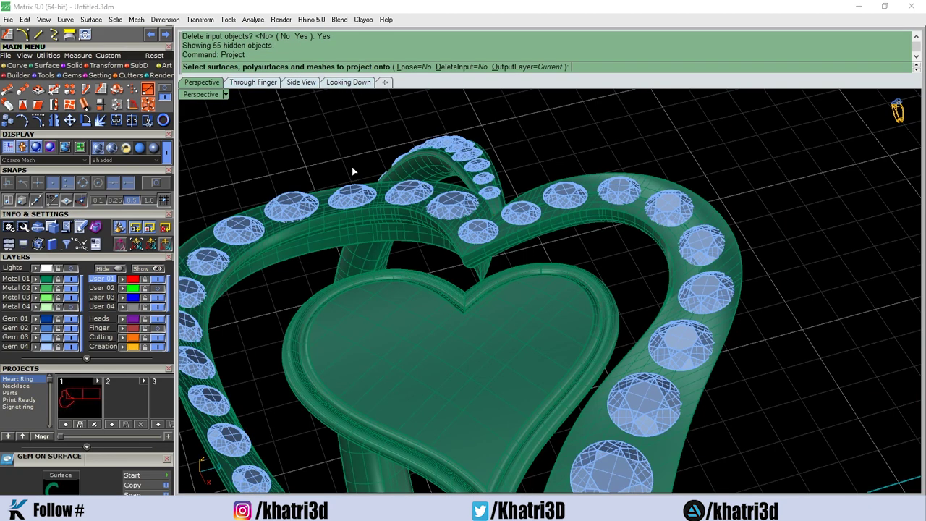
right_click_drag(429, 288, 273, 283)
scroll(399, 288, "up", 3)
key("ctrl+l")
key("ctrl+i")
key("ctrl+h")
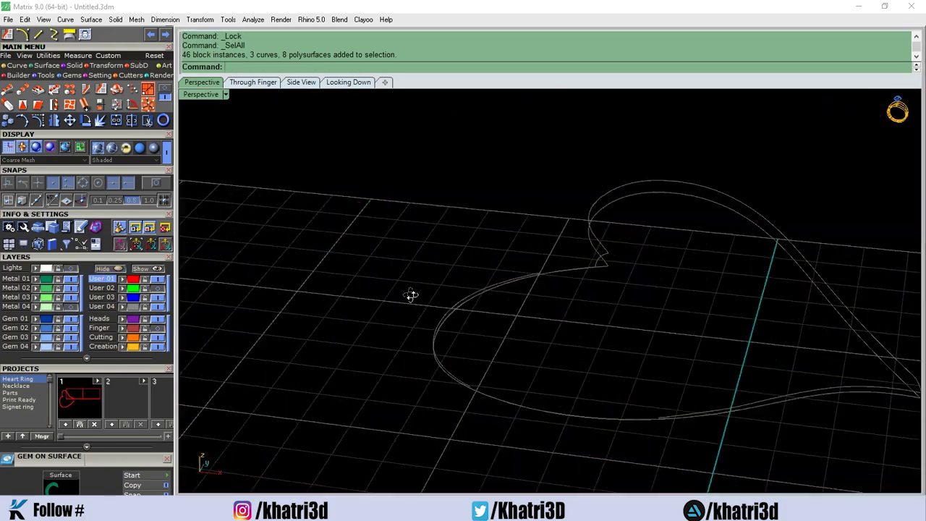
mouse_move(409, 296)
right_mouse_down()
mouse_move(497, 283)
mouse_move(588, 298)
right_mouse_up()
key("ctrl+z")
key("ctrl+z")
key("ctrl+z")
Extract the heart centre's inner floor surface and duplicate its border as a curve
left_click(602, 292)
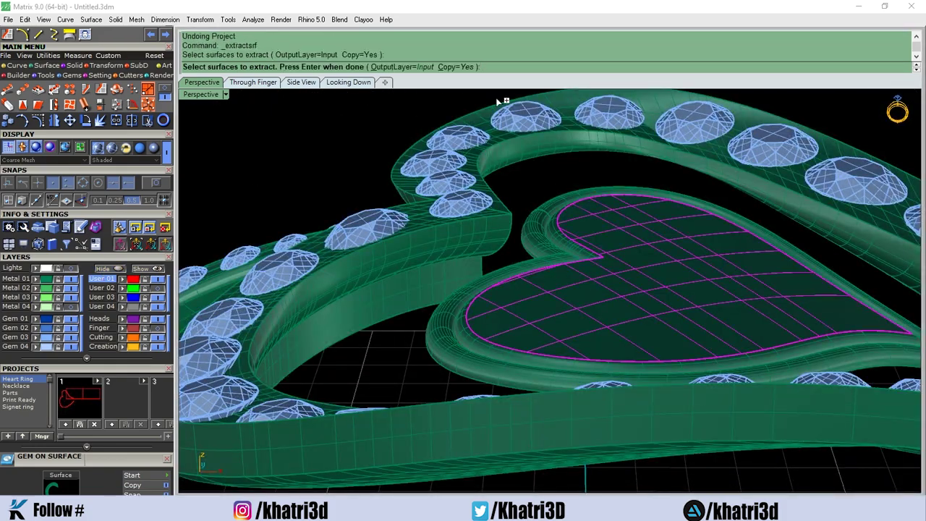
left_click(72, 279)
left_click(72, 337)
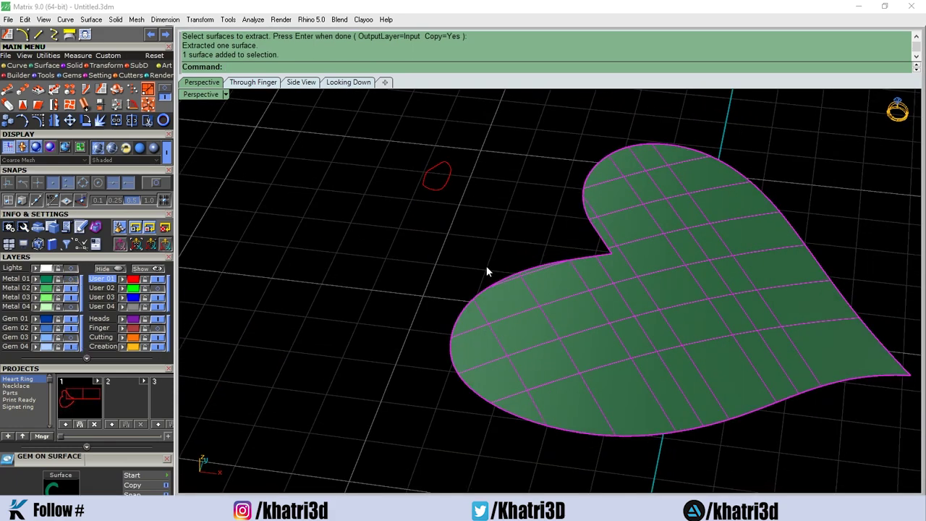
left_click(482, 333)
type("DupBorder")
key("Return")
Delete the extracted surface and turn the metal layers back on in the top view
left_click(740, 347)
key("Delete")
left_click(602, 258)
key("ctrl+alt+h")
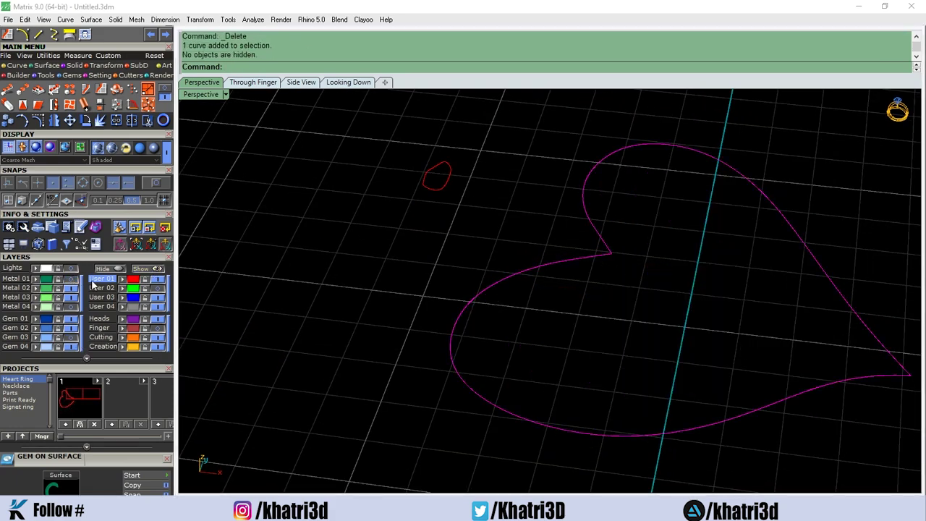
left_click(70, 296)
left_click(348, 81)
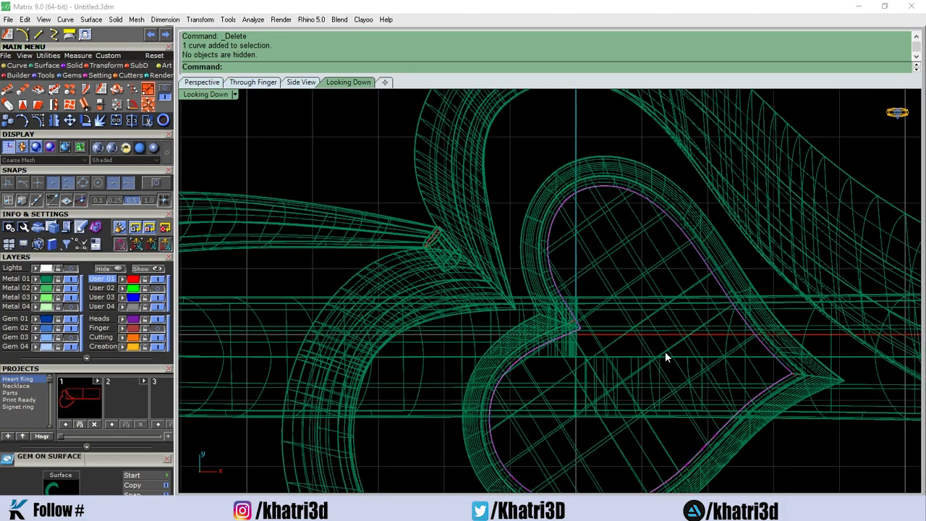
Raise the heart curve, extrude it, undo the tall wall and re-extrude to about 0.888
left_click(202, 81)
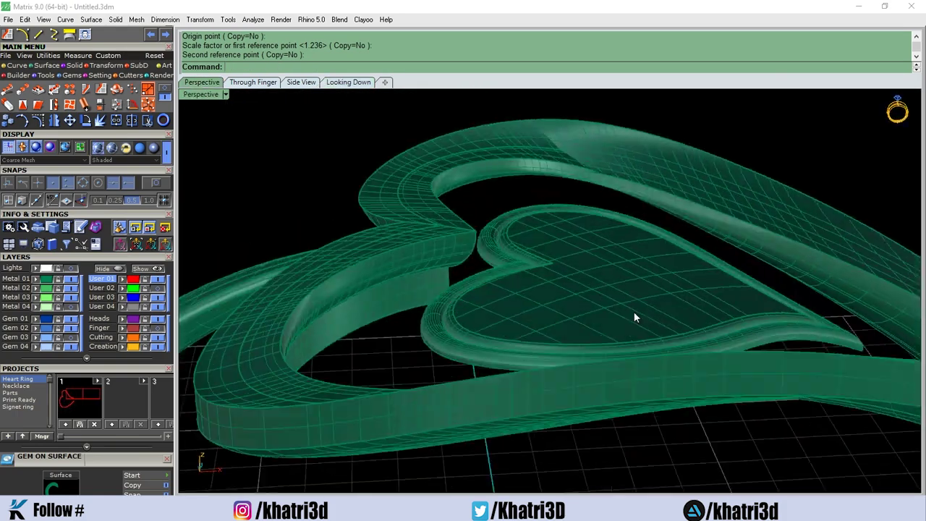
left_click_drag(645, 467, 643, 376)
scroll(654, 246, "up", 2)
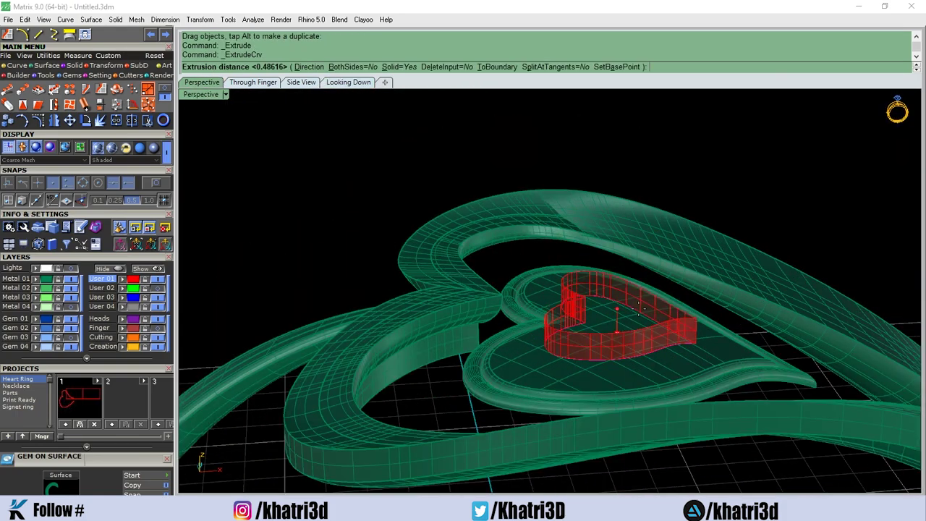
left_click(579, 330)
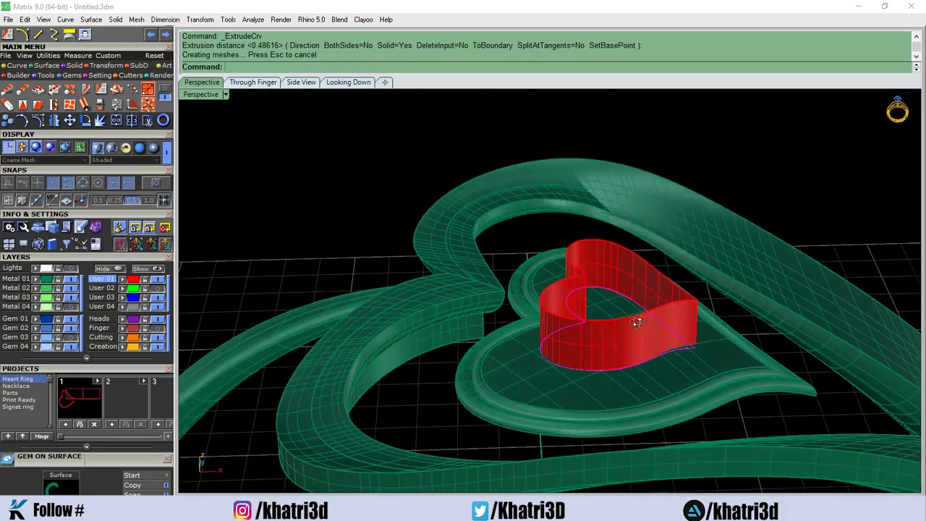
mouse_move(647, 310)
right_mouse_down()
mouse_move(669, 241)
mouse_move(646, 250)
mouse_move(641, 333)
right_mouse_up()
type("W")
key("ctrl+z")
key("Return")
left_click(636, 220)
Try Cap on the heart wall, then Patch a surface across its top
left_click(621, 323)
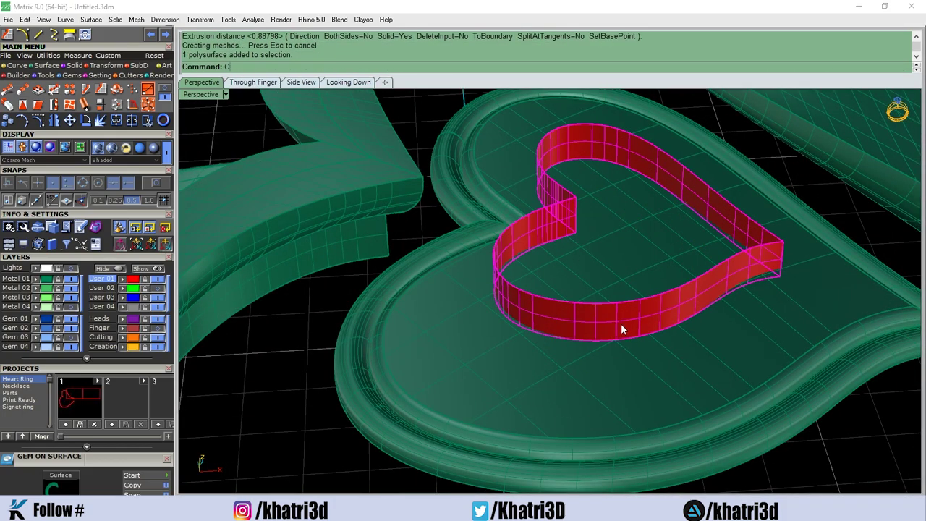
type("Cap")
key("Return")
right_click_drag(635, 185, 626, 293)
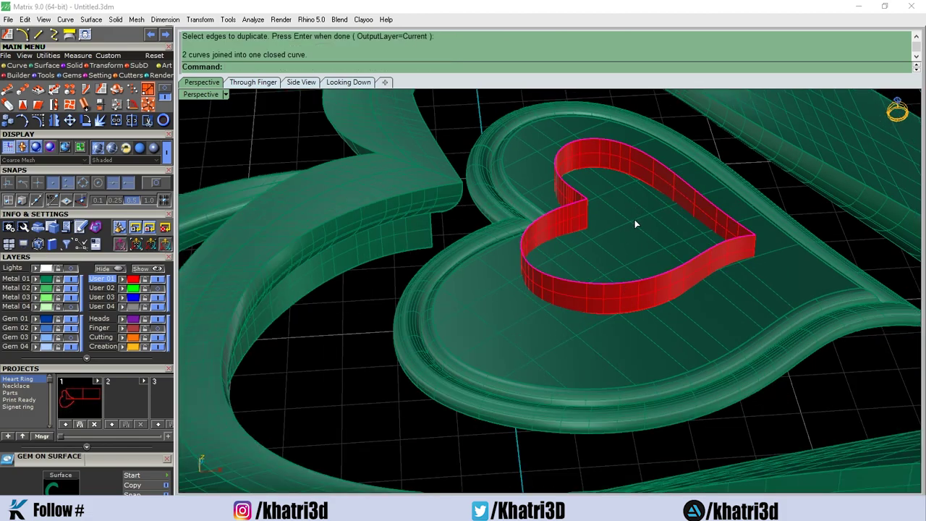
type("Patch")
key("Return")
key("Return")
right_click_drag(687, 241, 615, 252)
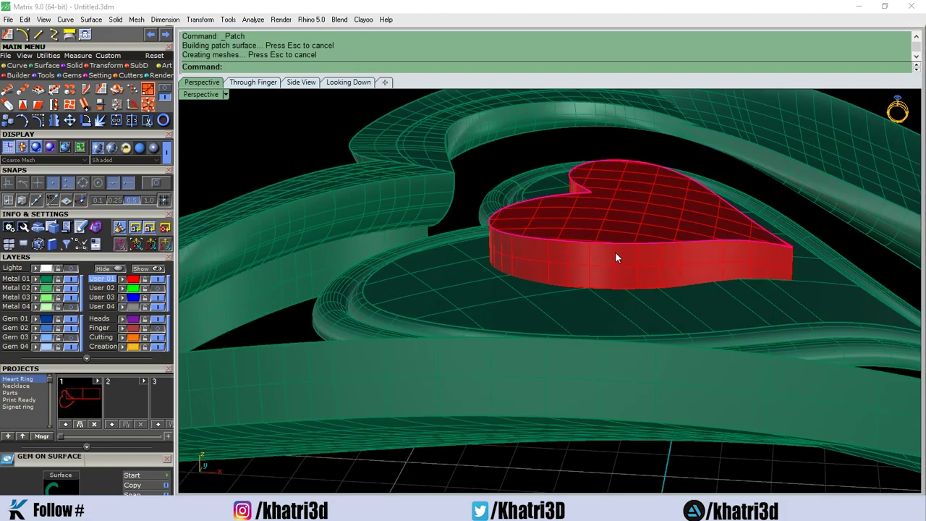
Select and delete heart pieces, undoing one deletion and an accidental move
left_click(623, 256)
key("Delete")
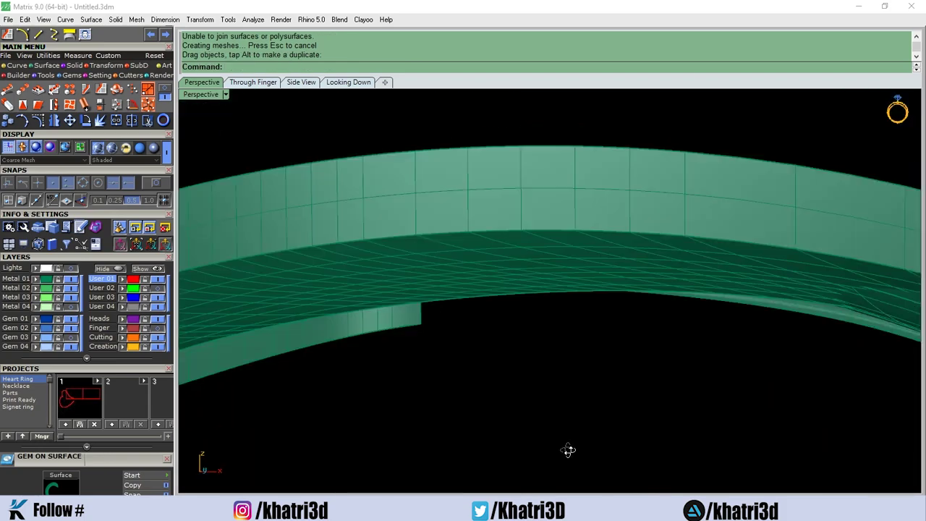
right_click_drag(623, 255, 603, 257)
left_click(603, 258)
left_click(596, 242)
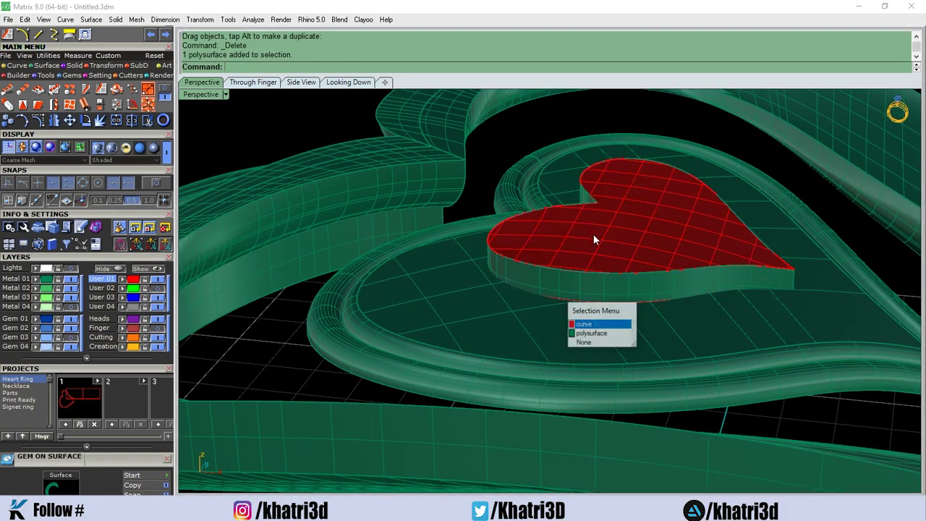
key("Delete")
key("ctrl+z")
left_click_drag(551, 276, 553, 272)
right_click_drag(554, 273, 605, 222)
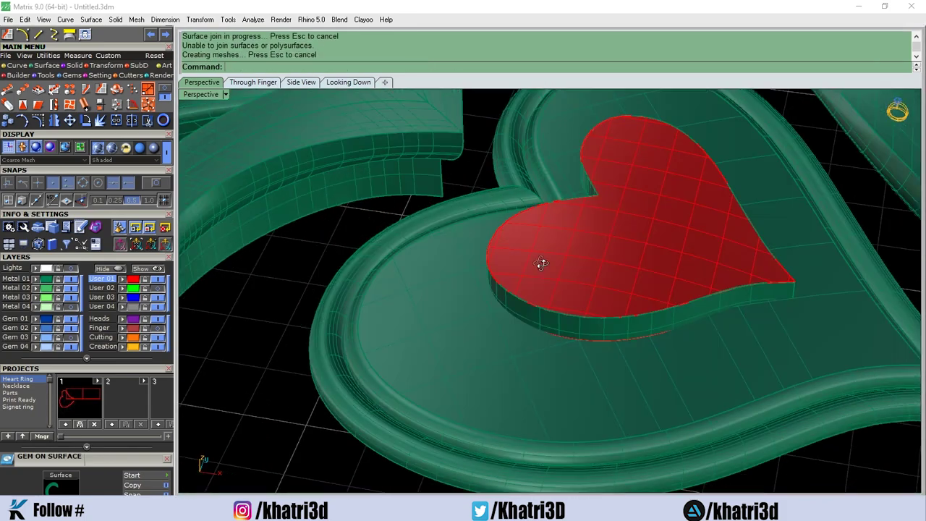
key("ctrl+z")
Delete the remaining raised heart polysurfaces
left_click(617, 257)
right_click_drag(616, 257, 628, 202)
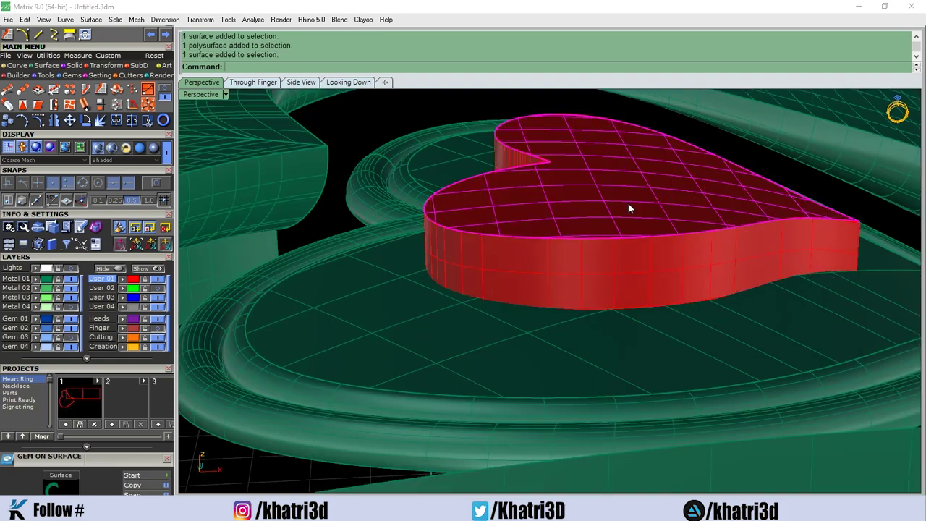
key("Delete")
left_click(611, 211)
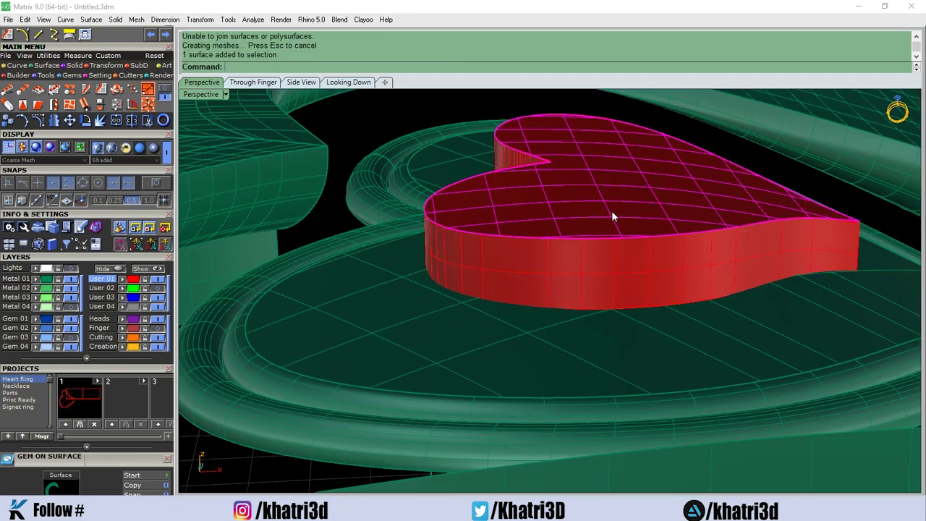
key("Delete")
Extrude the heart curve into a solid, deleting the original curves
left_click(330, 84)
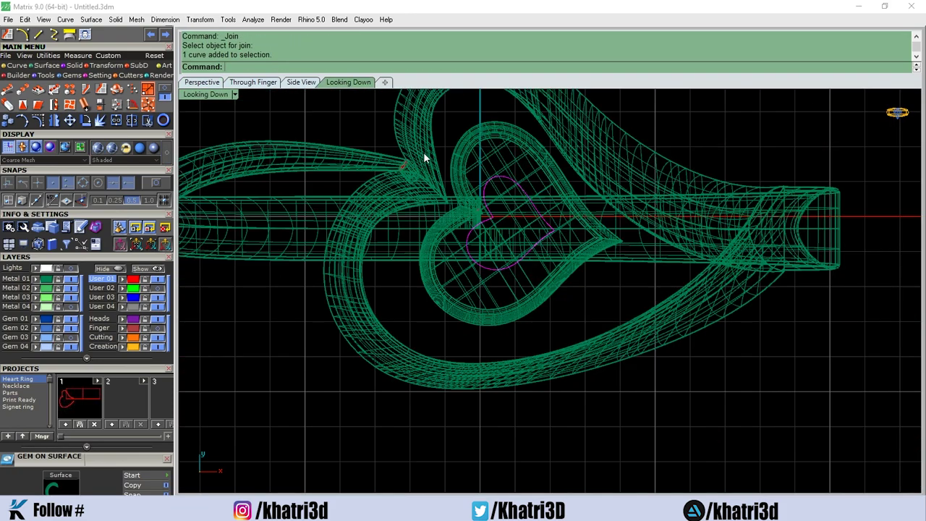
left_click(308, 67)
left_click(201, 82)
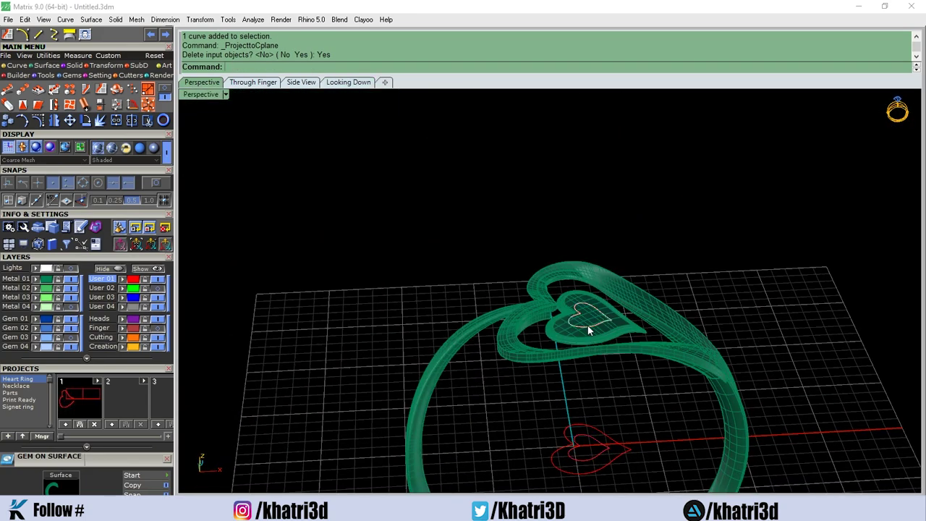
key("Delete")
scroll(582, 447, "up", 3)
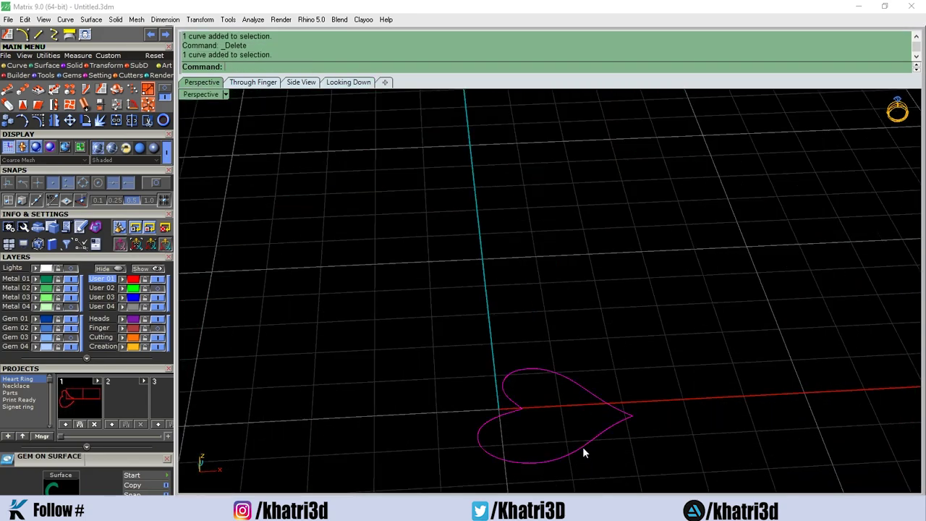
key("Return")
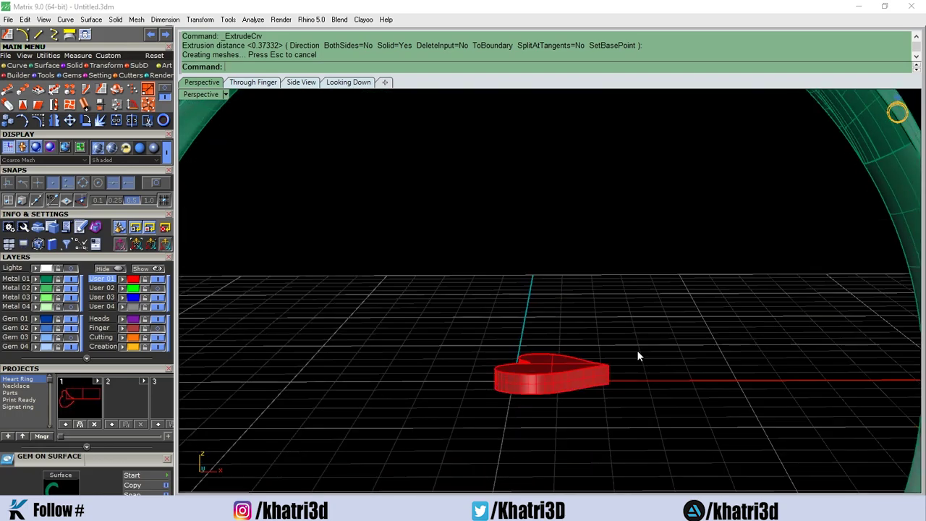
Round the solid heart's edges with FilletEdge, entering a 0.3 radius
type("FilletEdge")
key("Return")
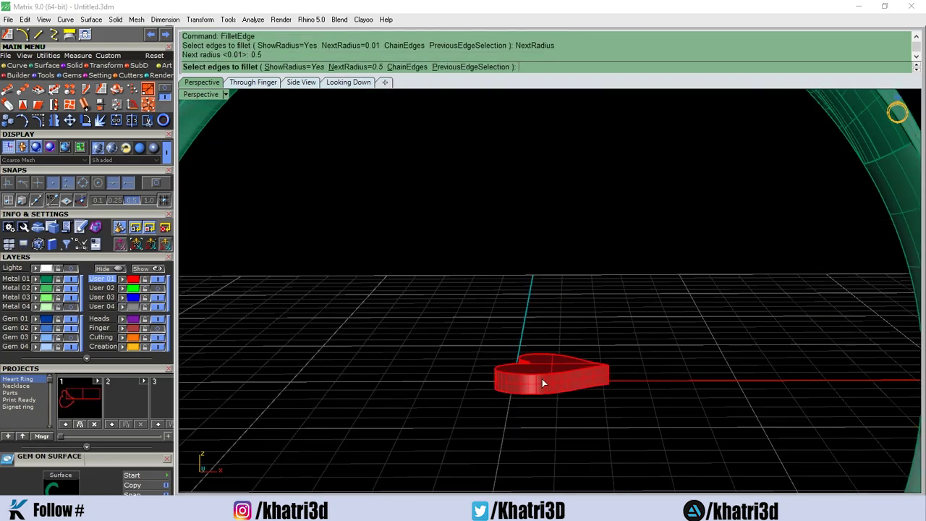
left_click(542, 382)
key("Return")
key("Return")
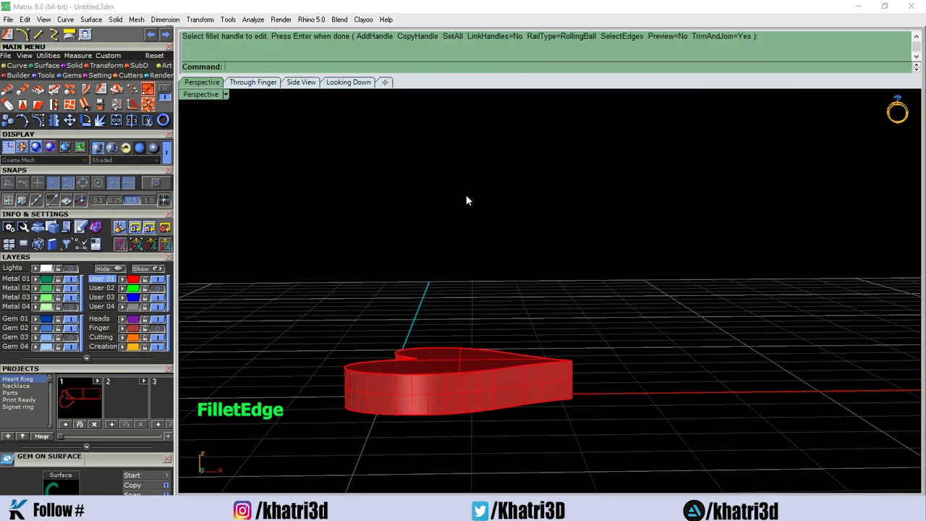
type("0.3")
key("Return")
key("Return")
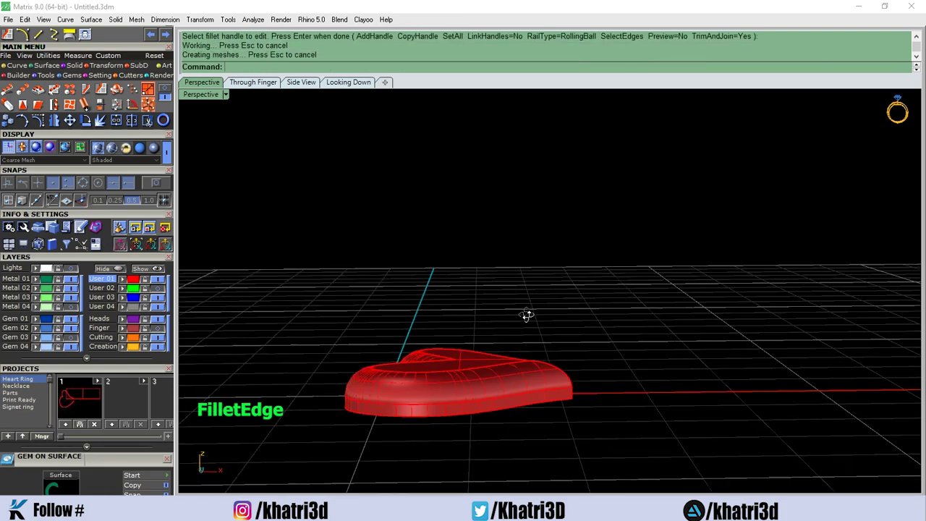
scroll(492, 241, "up", 5)
Scale the filleted heart down with the gumball so it sits centred inside the heart frame
scroll(486, 367, "up", 3)
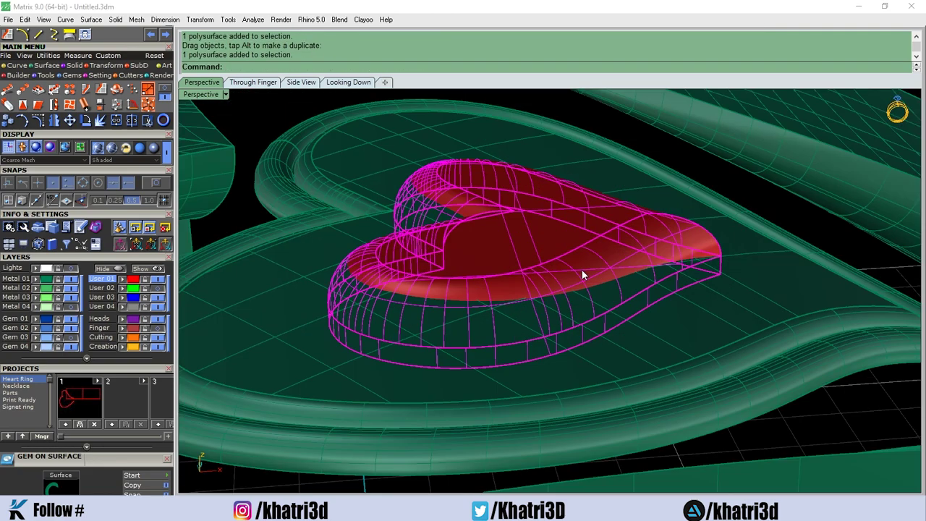
left_click(579, 230)
left_click_drag(546, 194, 510, 251)
left_click(510, 251)
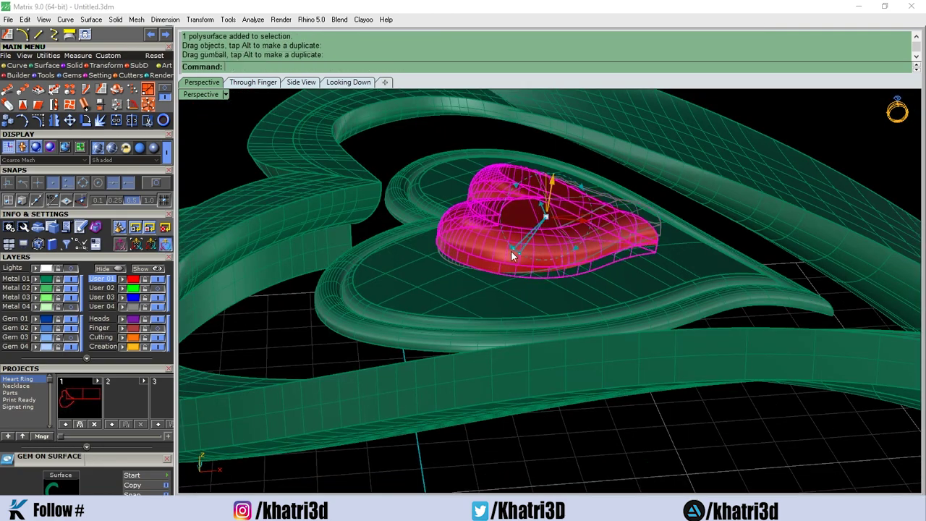
key("Escape")
Orbit out to view the whole ring from above and select every object
right_click_drag(799, 121, 660, 241)
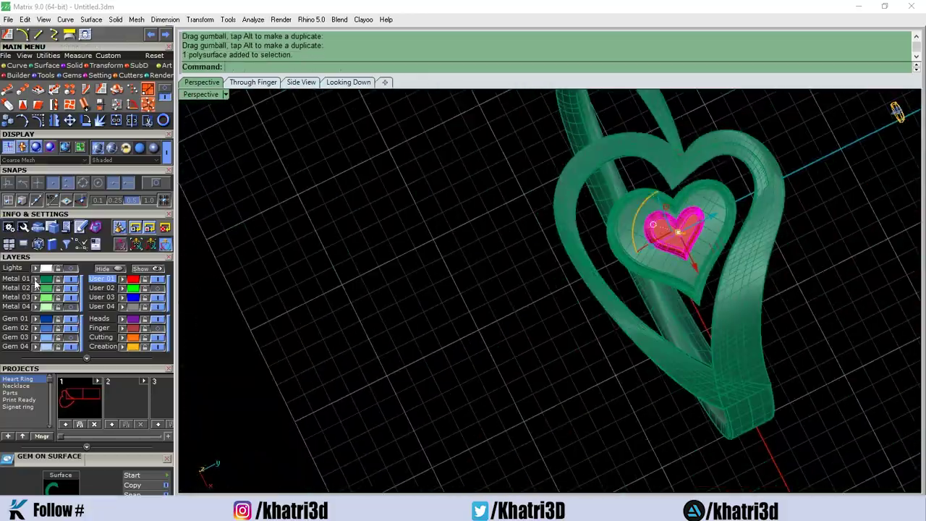
mouse_move(393, 327)
right_mouse_down()
mouse_move(620, 275)
mouse_move(413, 292)
mouse_move(563, 252)
mouse_move(456, 399)
mouse_move(553, 391)
mouse_move(535, 340)
mouse_move(552, 354)
mouse_move(448, 347)
mouse_move(515, 275)
right_mouse_up()
key("ctrl+a")
Save the design as Heart Ring_2.3dm and select all the pavé gems
key("ctrl+s")
key("Escape")
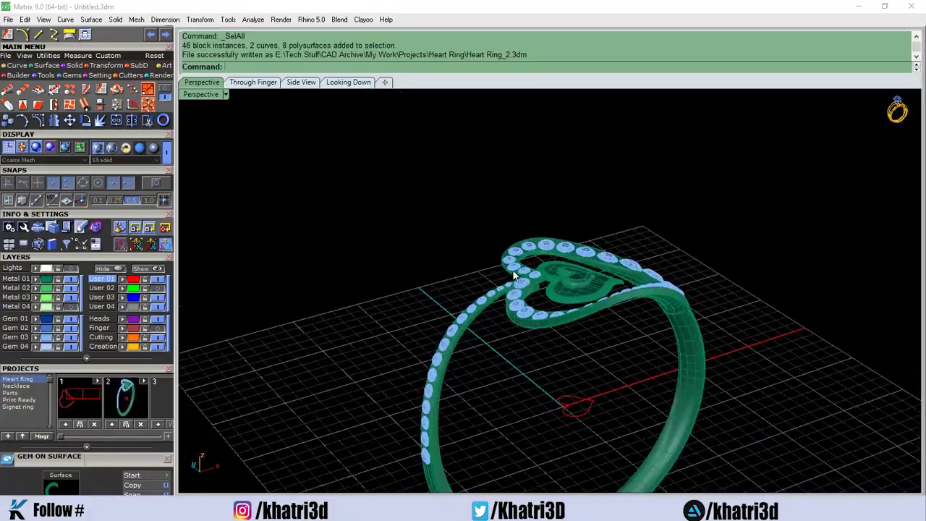
left_click(53, 343)
scroll(318, 322, "up", 1)
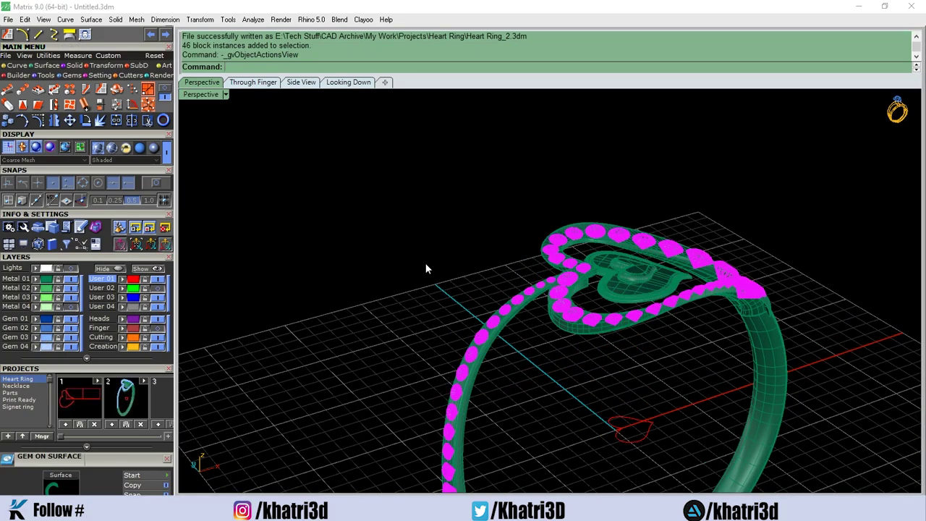
Add gem cutters to all the pavé stones from the F6 gem tools
key("F6")
left_click(453, 331)
mouse_move(452, 332)
right_mouse_down()
mouse_move(499, 291)
mouse_move(598, 302)
right_mouse_up()
right_click(499, 291)
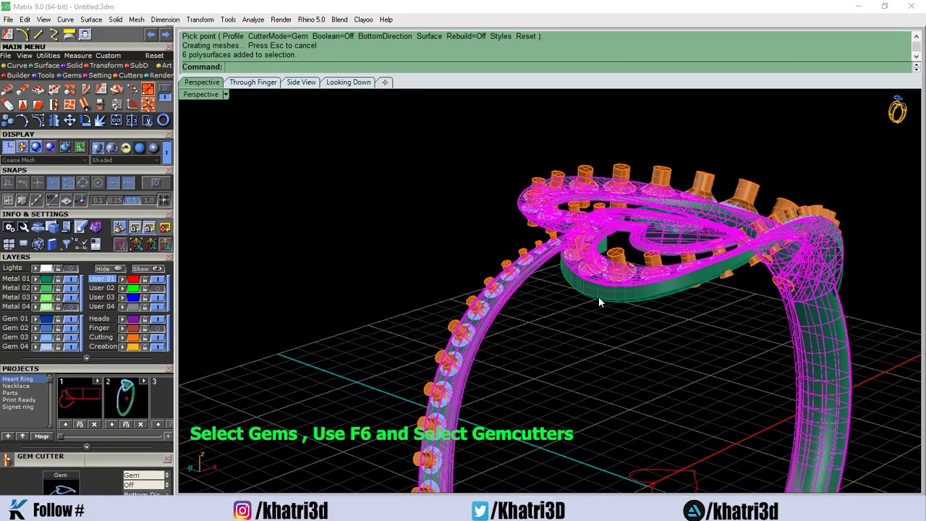
Try subtracting the cutters from the band, then undo and redo the step
left_click(469, 299)
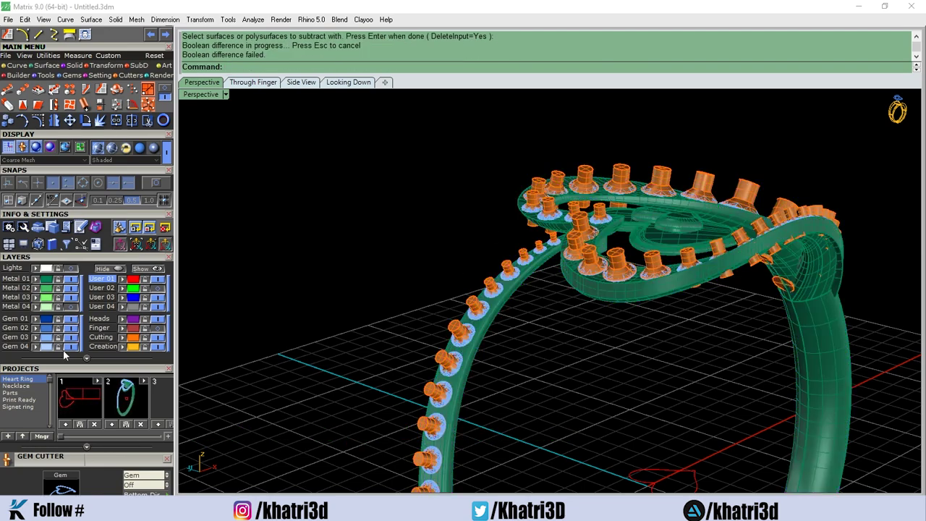
mouse_move(377, 389)
right_mouse_down()
mouse_move(564, 376)
mouse_move(621, 335)
mouse_move(568, 293)
right_mouse_up()
key("ctrl+z")
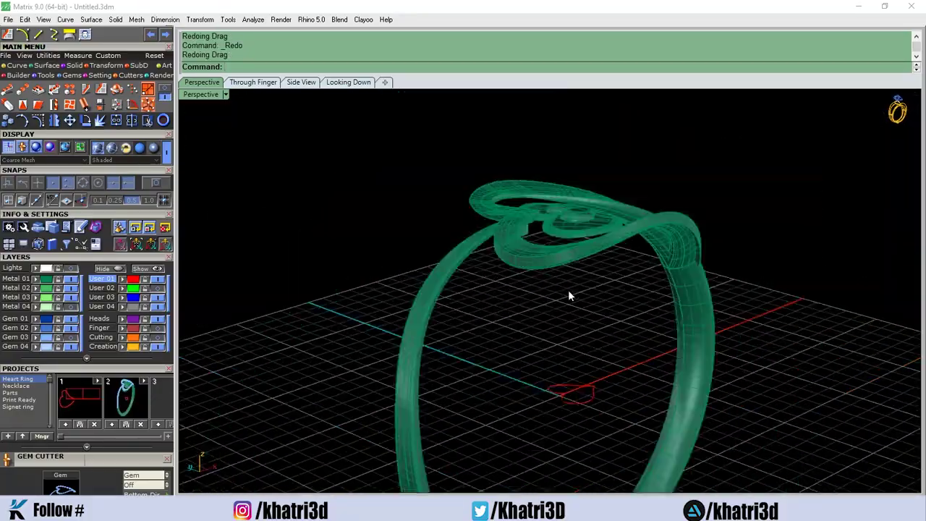
key("ctrl+y")
mouse_move(233, 314)
right_mouse_down()
mouse_move(437, 193)
mouse_move(602, 308)
right_mouse_up()
Delete the leftover red heart curve beneath the ring
left_click(578, 405)
mouse_move(579, 405)
right_mouse_down()
mouse_move(540, 379)
mouse_move(321, 388)
mouse_move(574, 324)
mouse_move(565, 364)
right_mouse_up()
key("Delete")
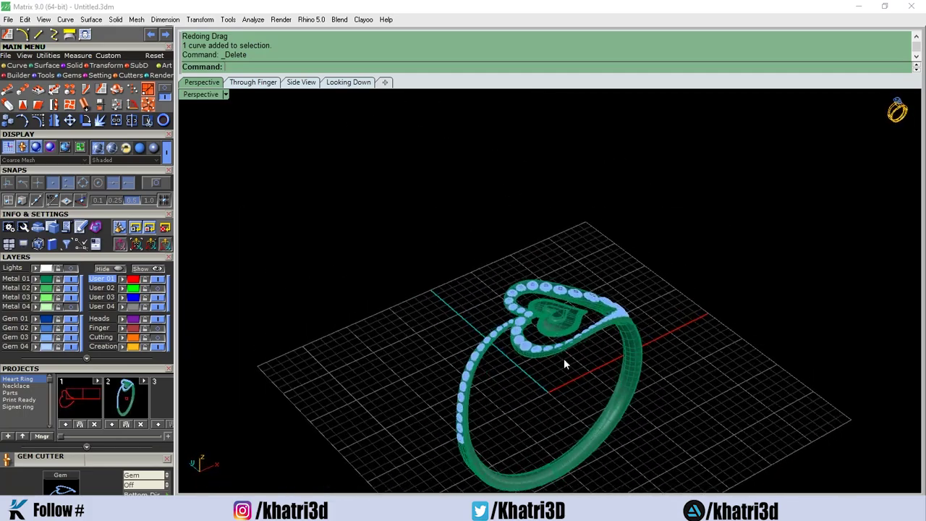
Apply the 14K Yellow Gold V-Ray material to all the metal parts
scroll(130, 139, "up", 2)
left_click(6, 152)
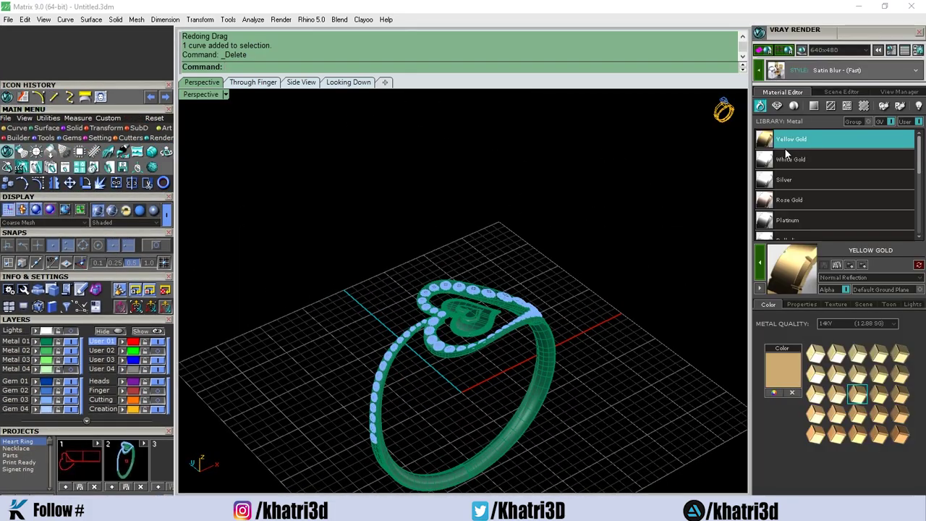
left_click(48, 349)
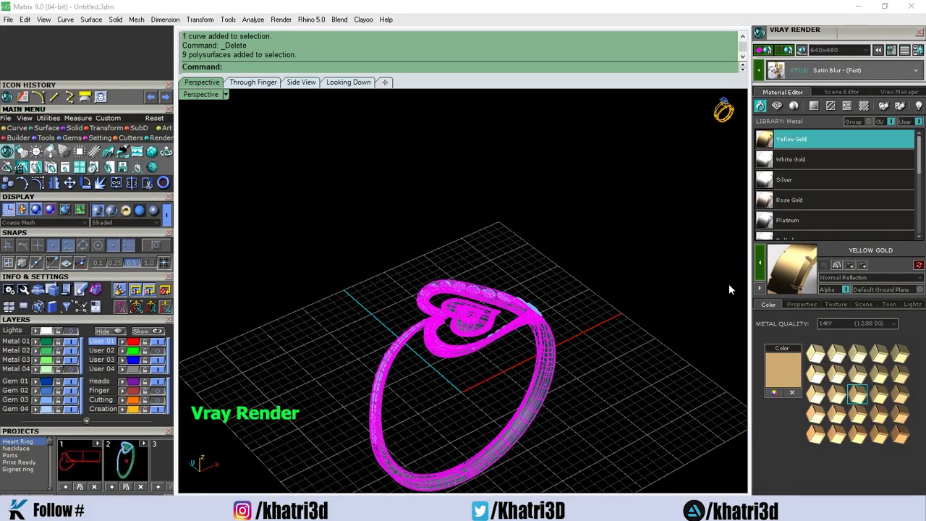
left_click(759, 263)
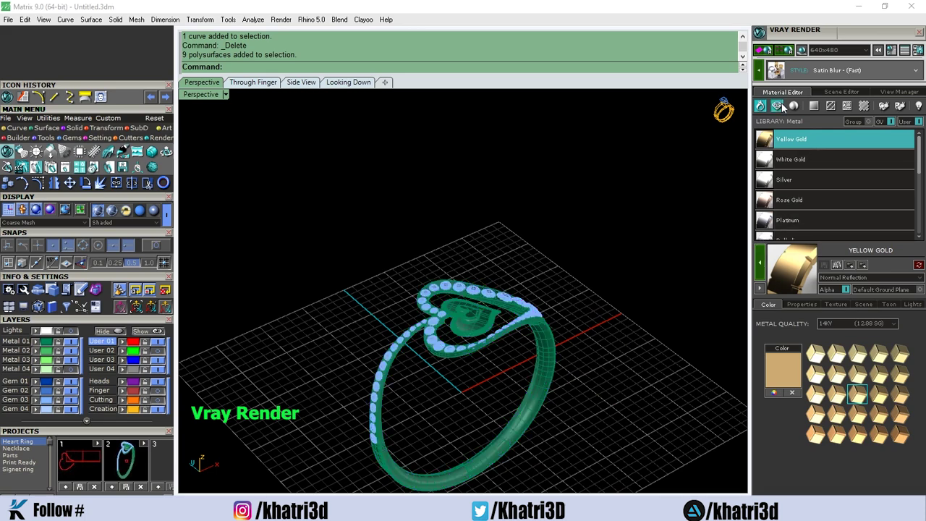
Apply the Sapphire White material to the pavé gems
left_click(48, 407)
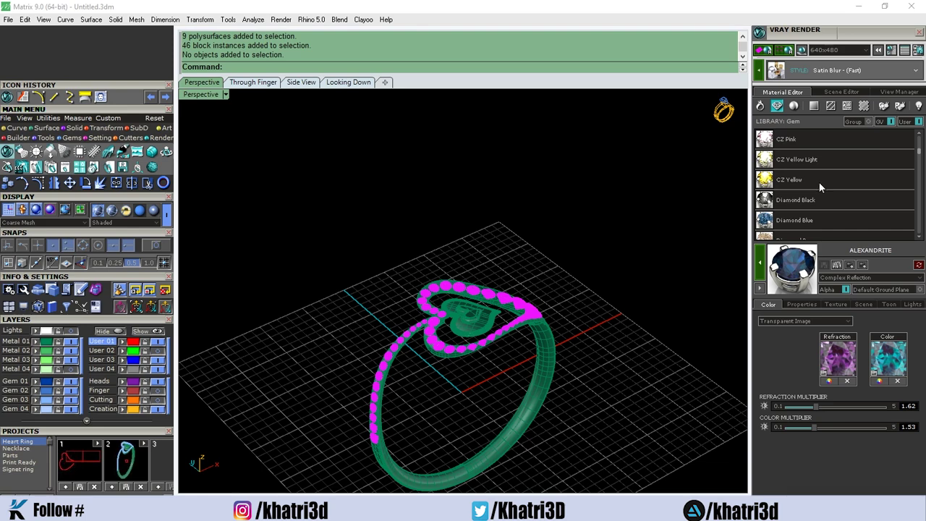
scroll(819, 184, "down", 2)
scroll(822, 185, "down", 2)
scroll(825, 184, "down", 2)
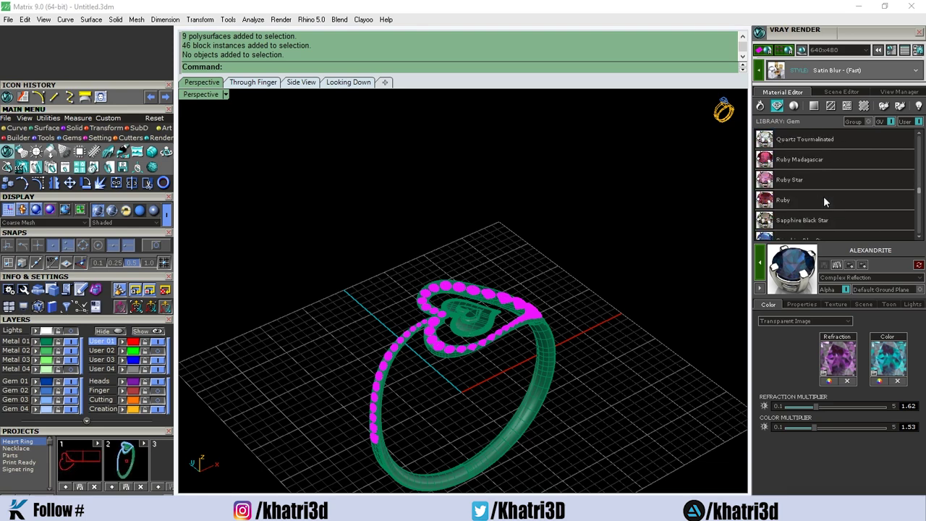
scroll(823, 196, "down", 2)
scroll(834, 181, "down", 2)
scroll(841, 197, "down", 2)
scroll(840, 195, "down", 2)
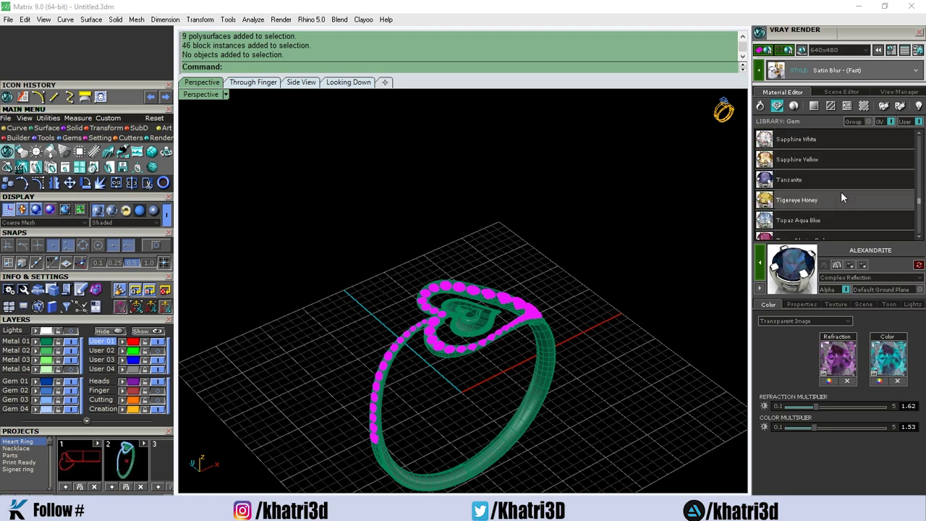
scroll(836, 180, "down", 2)
left_click(827, 161)
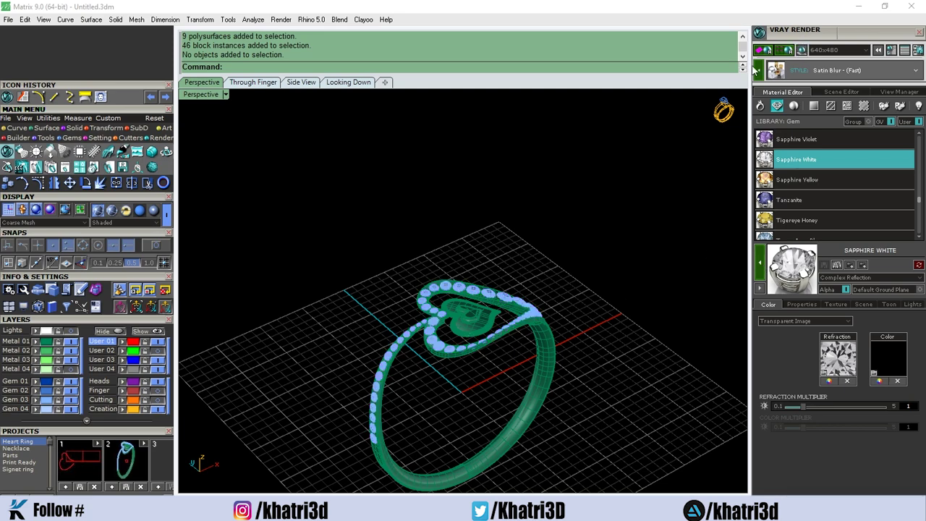
Delete the stray surface and give the ground plane the White to Black Reflective material
key("Delete")
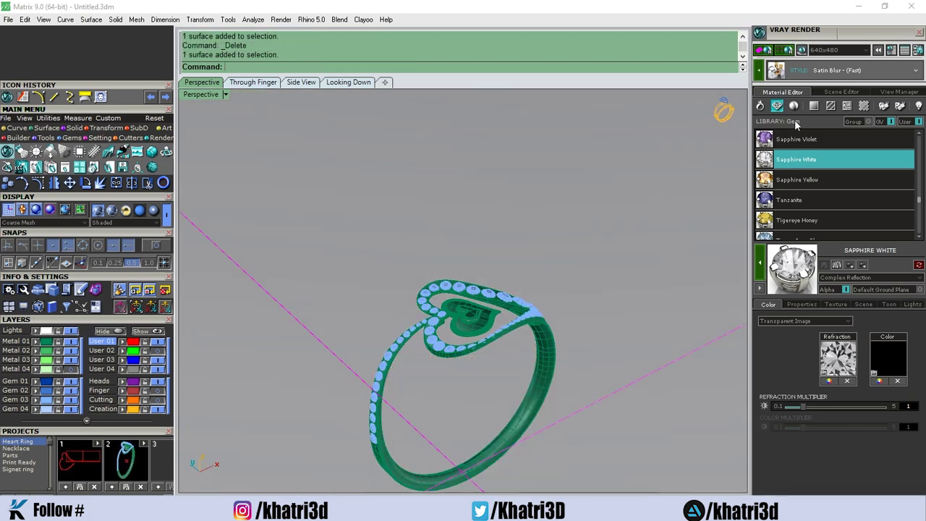
left_click(814, 105)
scroll(825, 182, "down", 3)
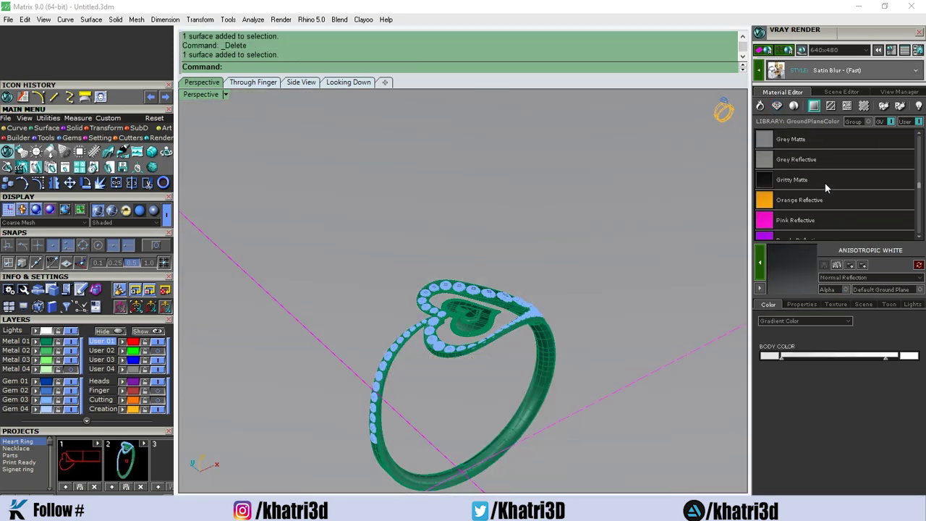
scroll(825, 181, "down", 3)
scroll(839, 202, "down", 2)
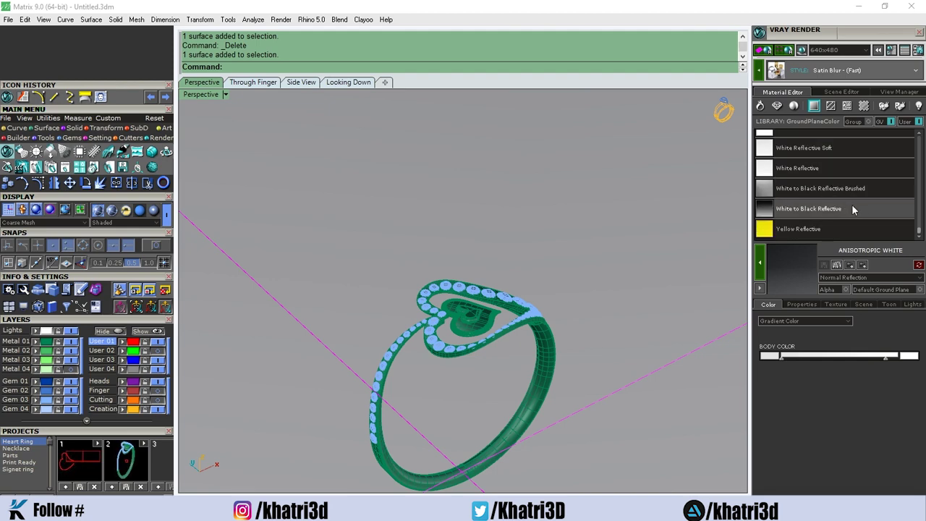
left_click(860, 209)
mouse_move(690, 191)
right_mouse_down()
mouse_move(622, 208)
mouse_move(598, 312)
mouse_move(670, 248)
right_mouse_up()
Set the V-Ray render resolution to 1280x960 and start the render
left_click(825, 52)
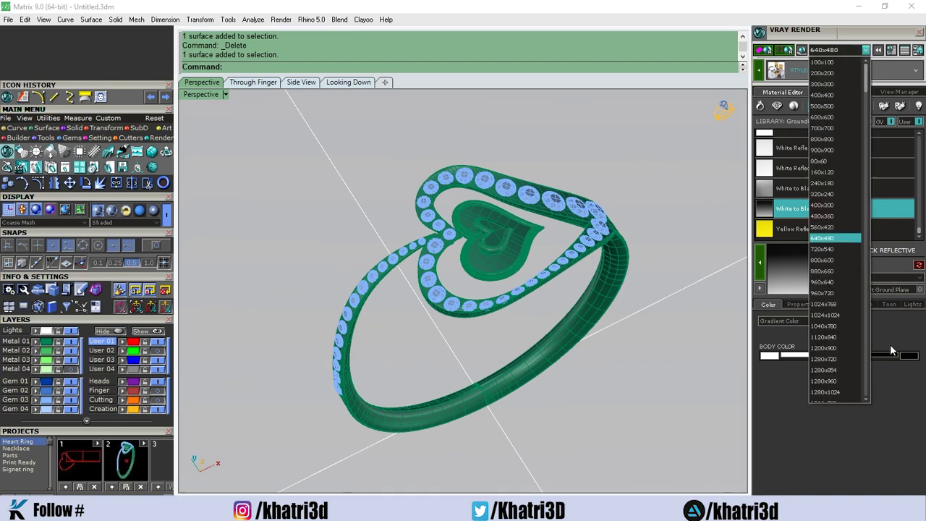
left_click(824, 381)
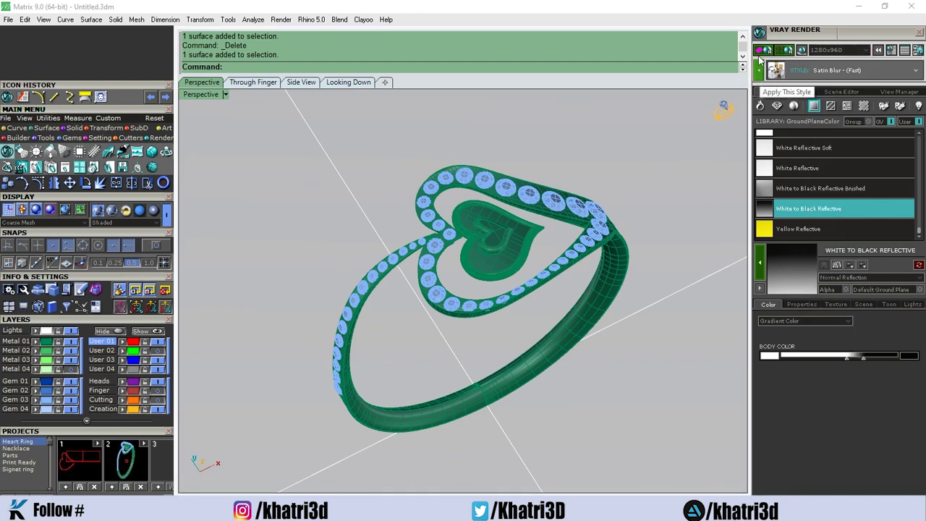
left_click(760, 57)
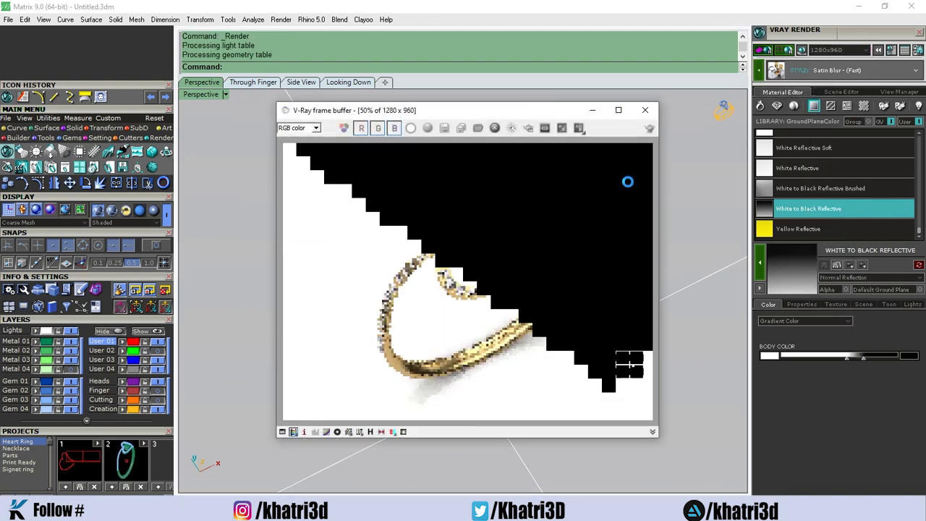